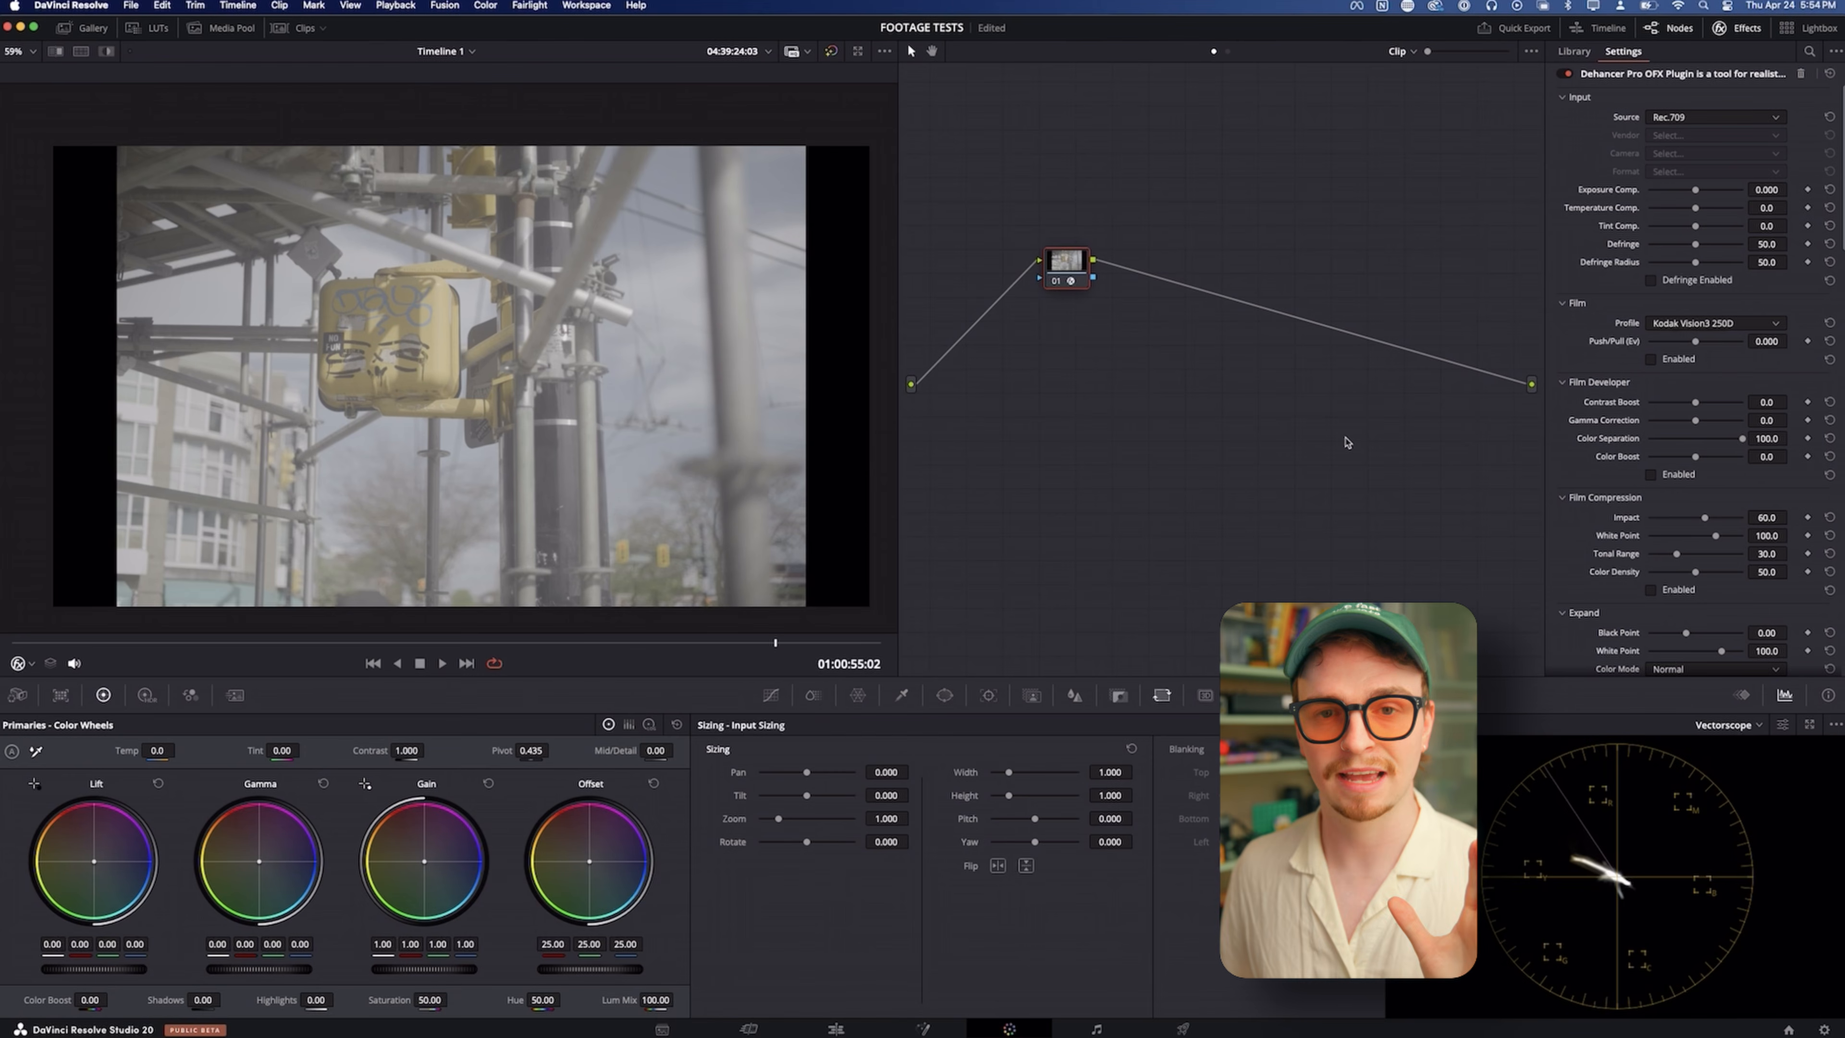
Move the Dehancer node closer to the output and set its input source to Choose Camera, Panasonic, Lumix DC-S5II
drag(1067, 263, 1345, 295)
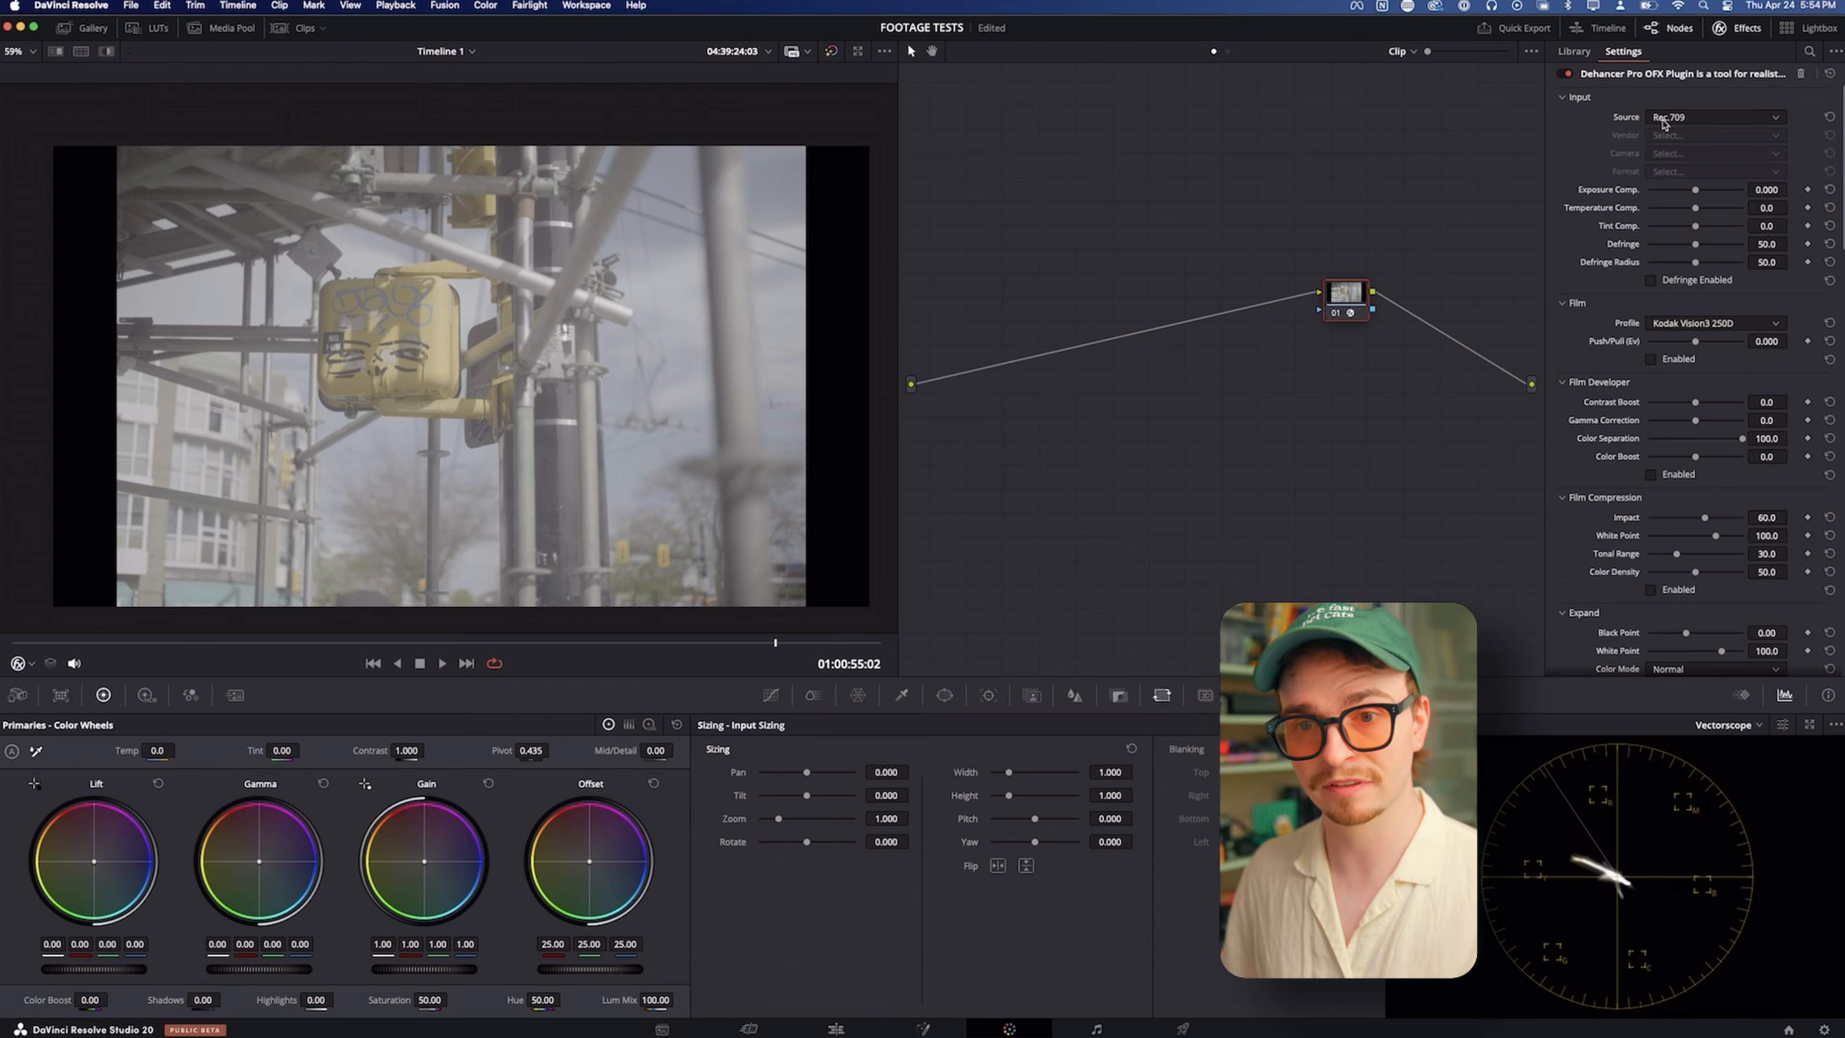
click(1664, 120)
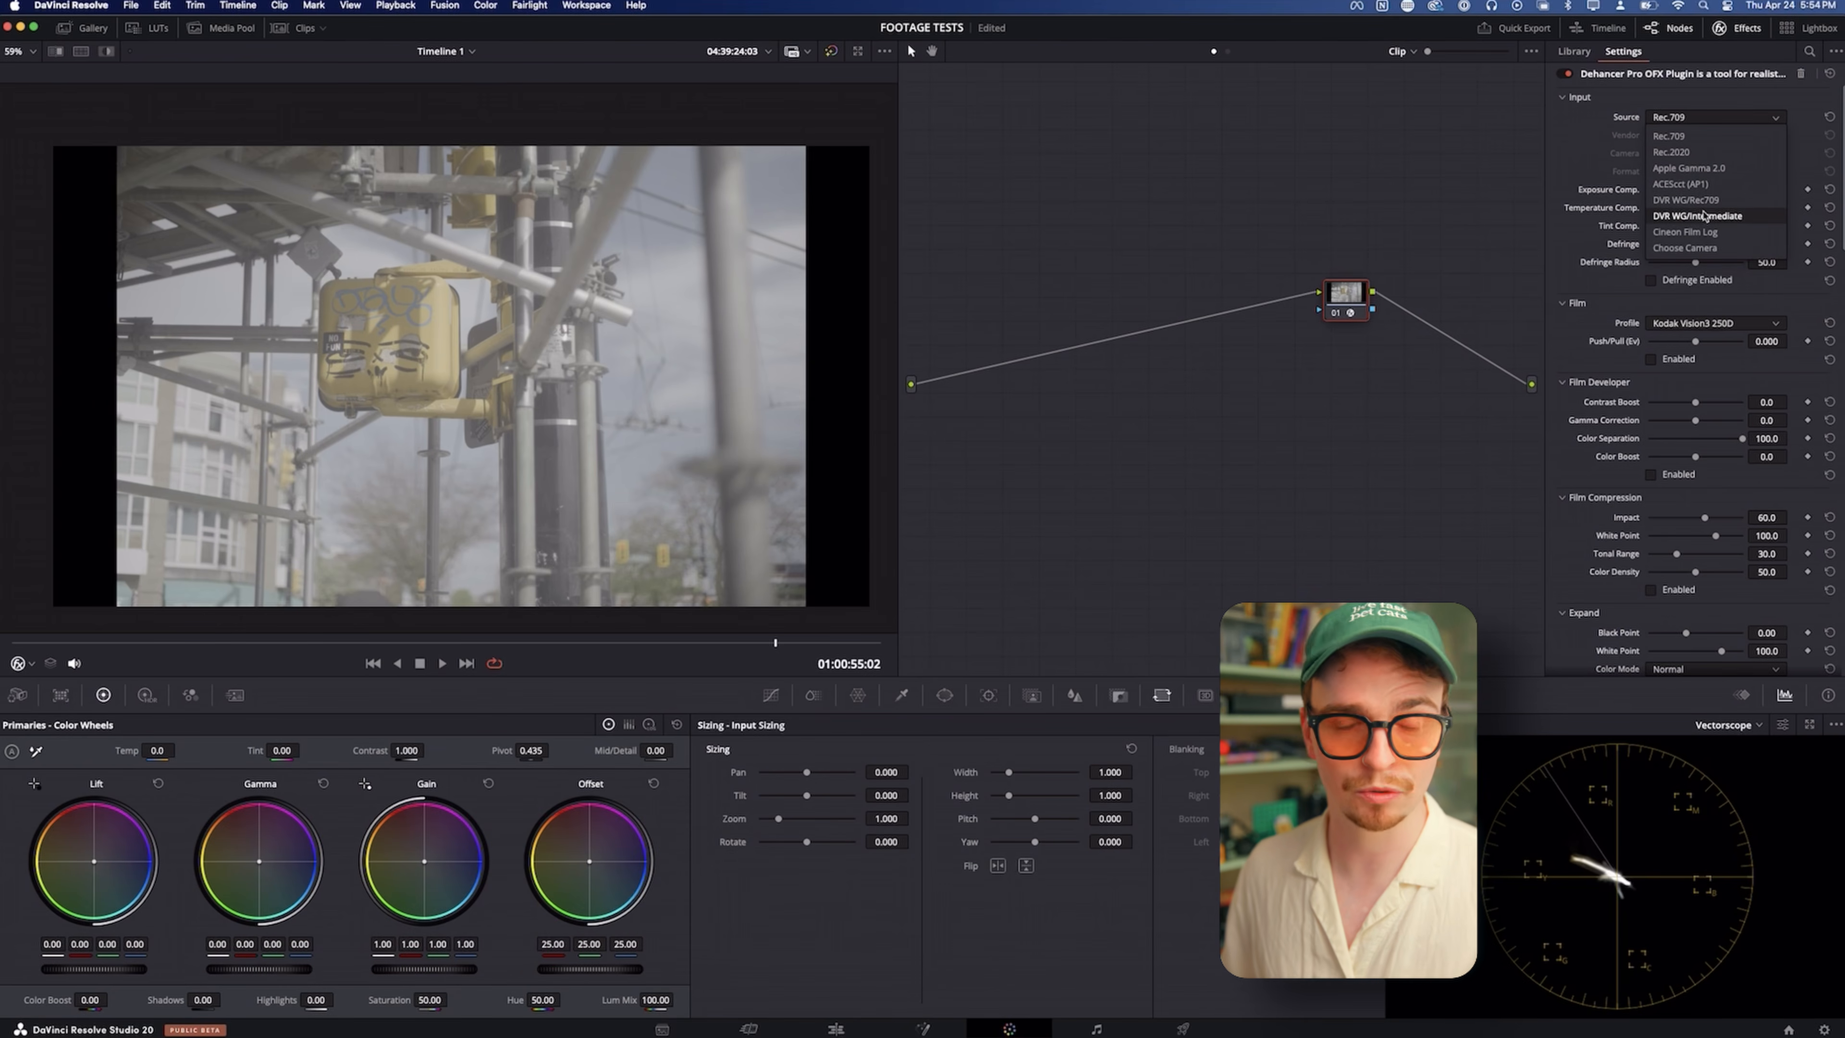
click(1695, 244)
click(1678, 138)
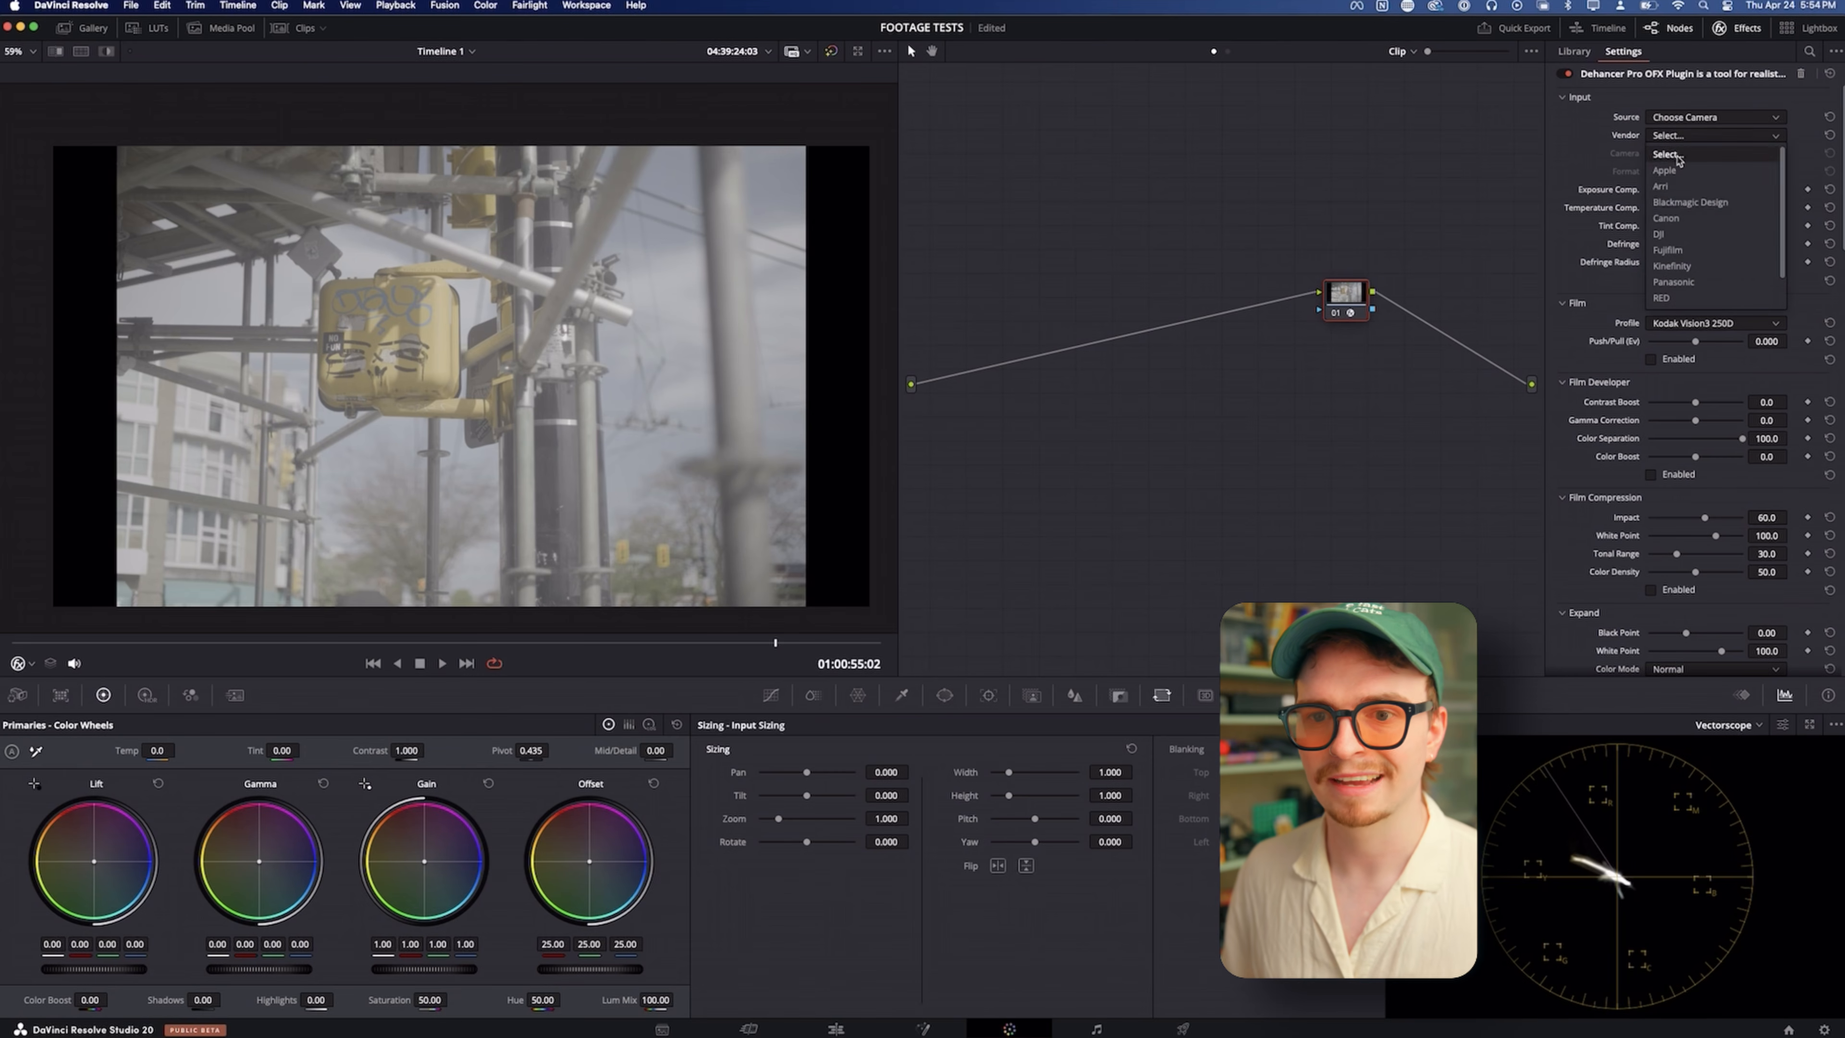
click(1682, 283)
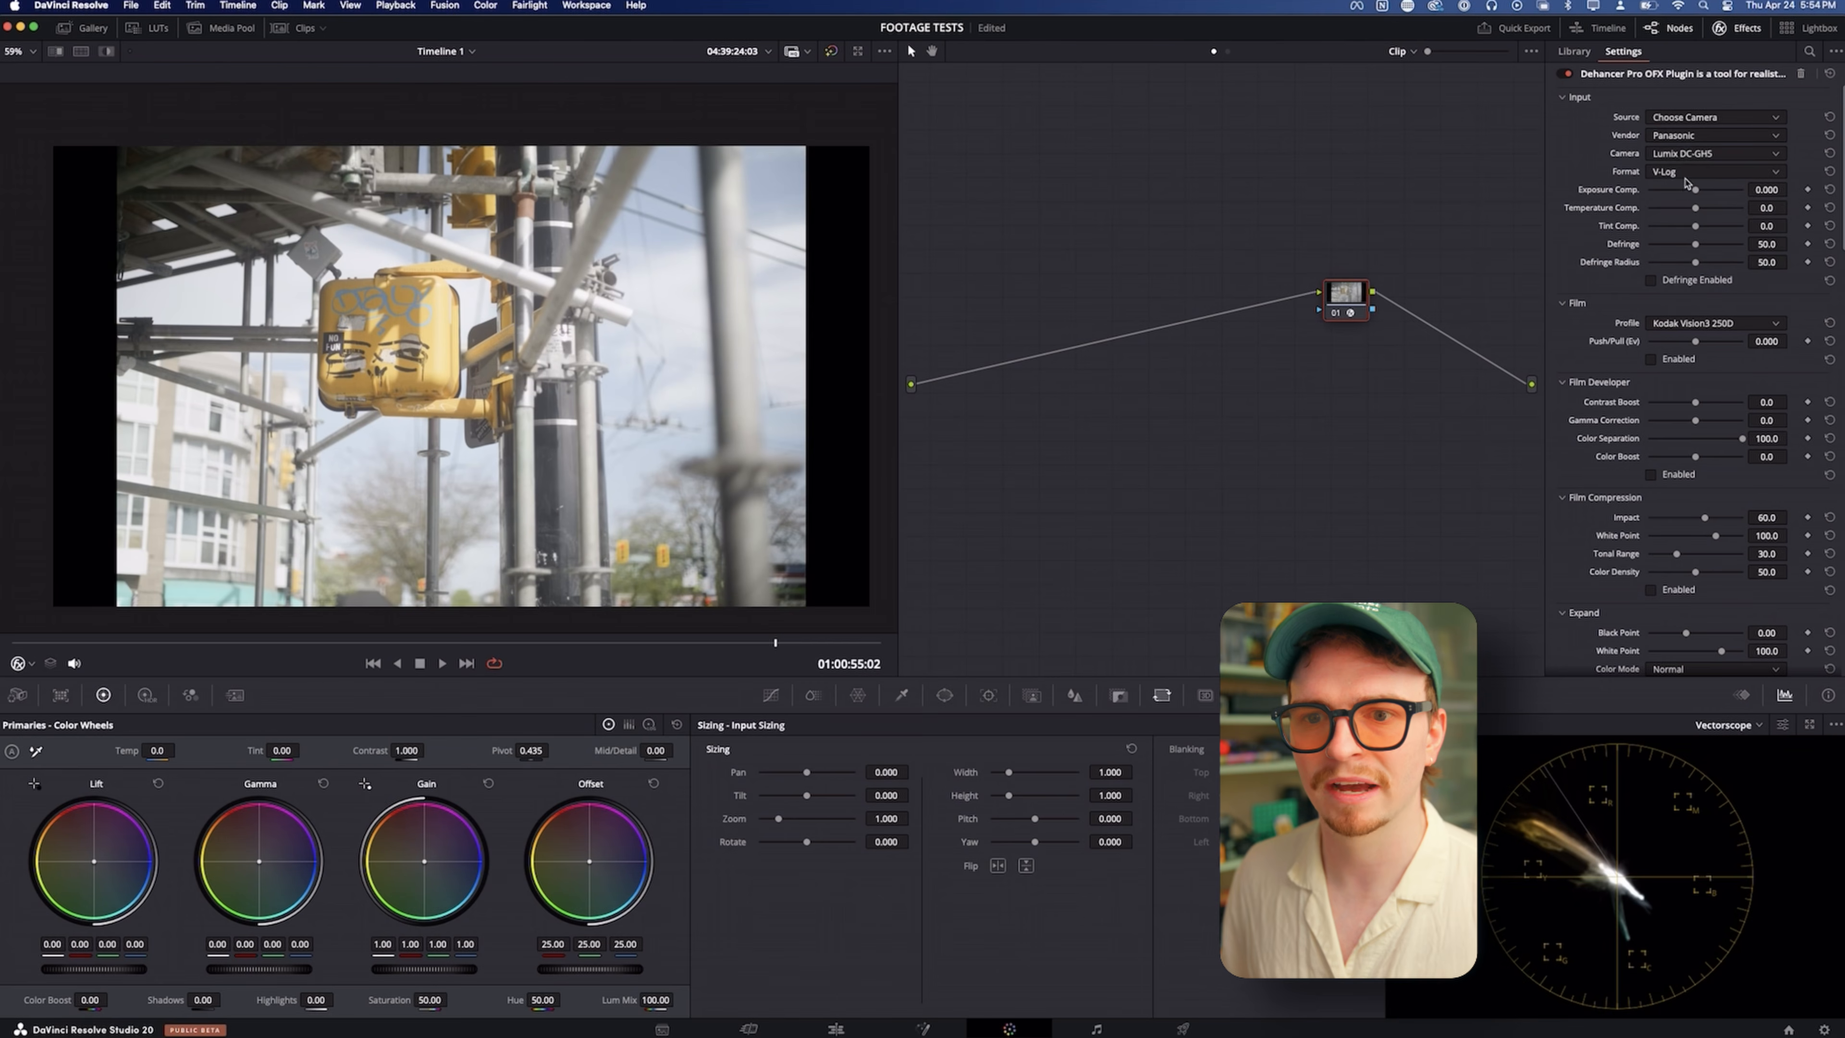
click(1686, 154)
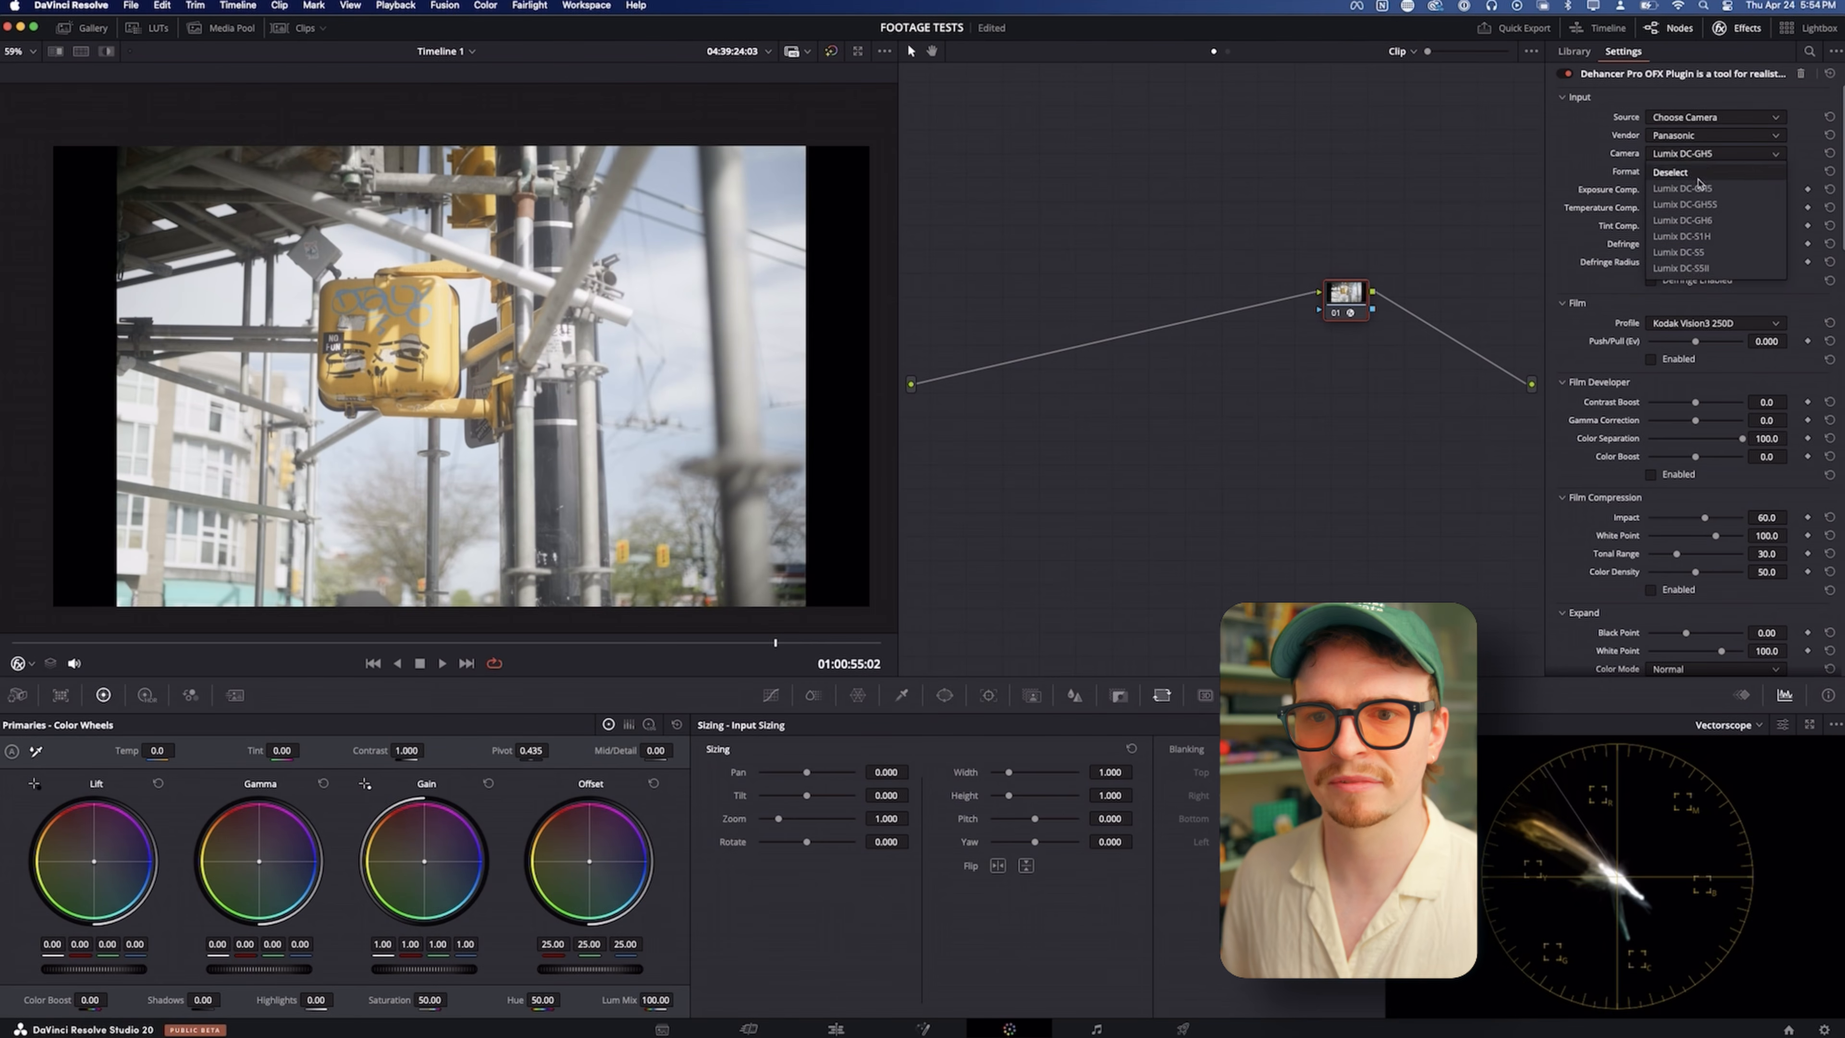
click(1689, 269)
scroll(1686, 269, down, 5)
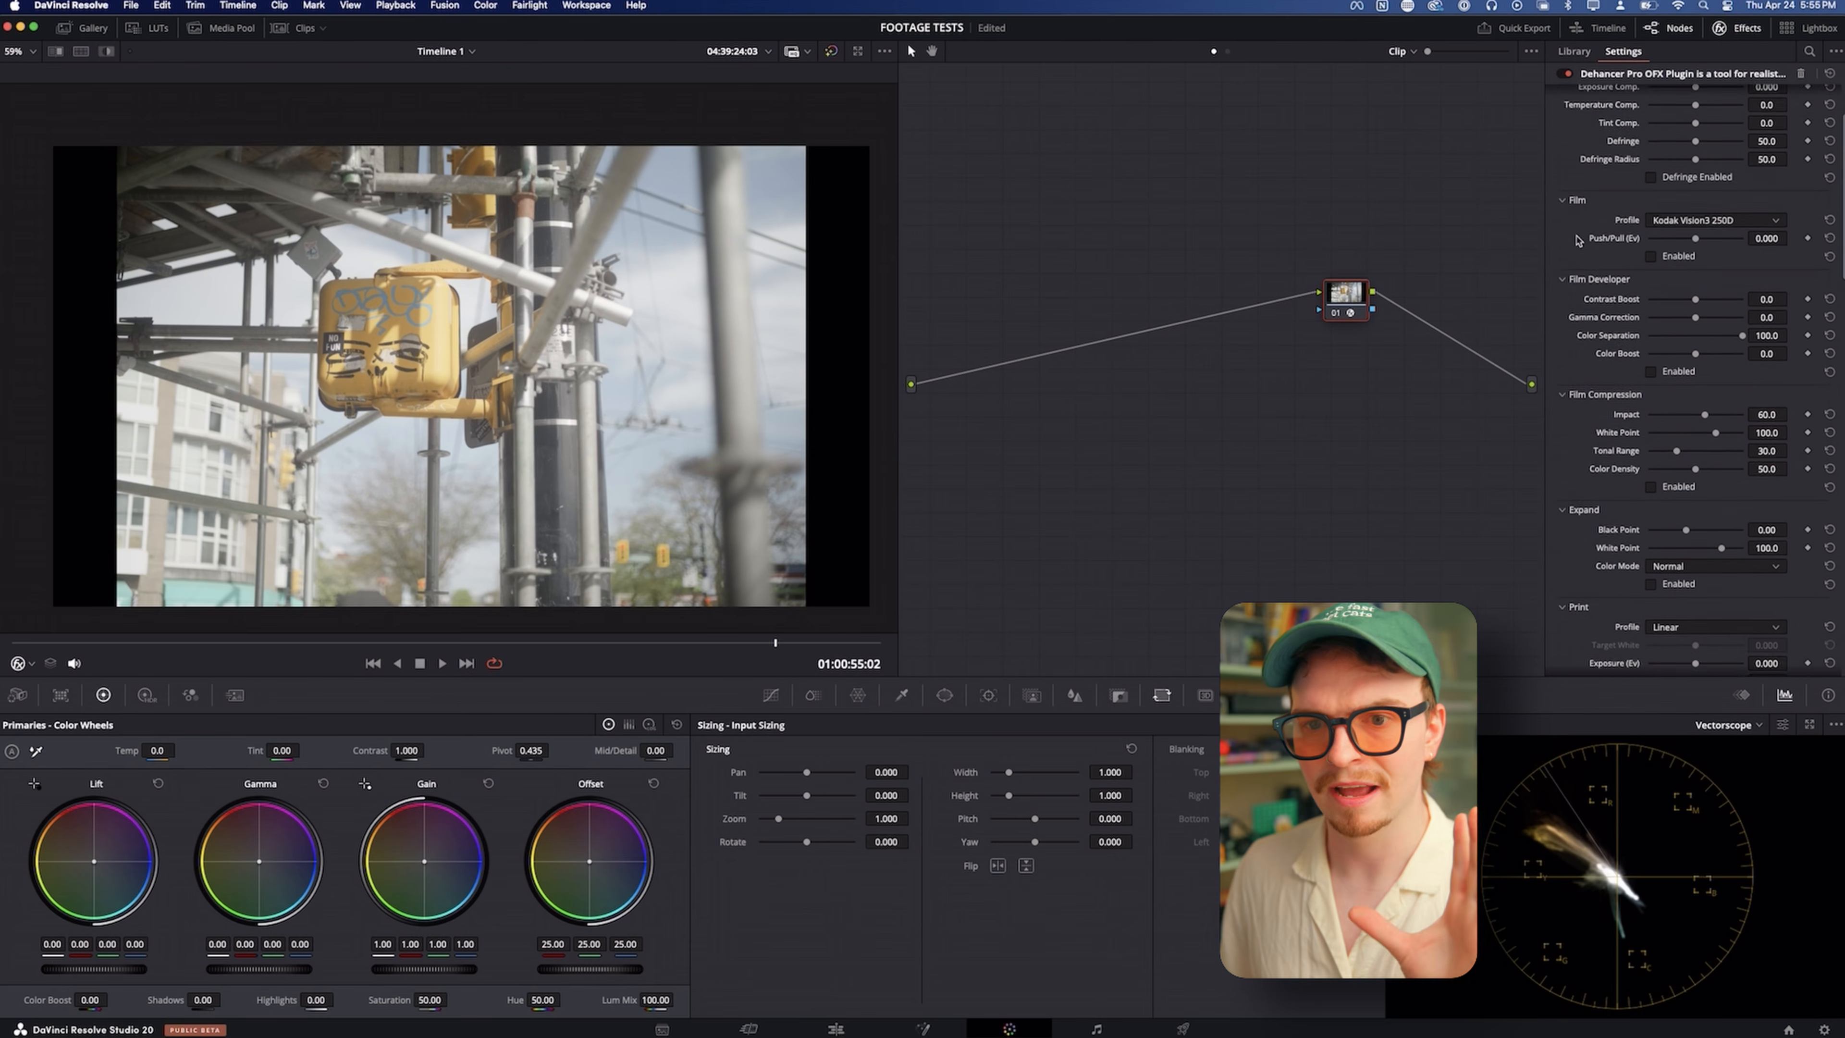
scroll(1578, 241, down, 7)
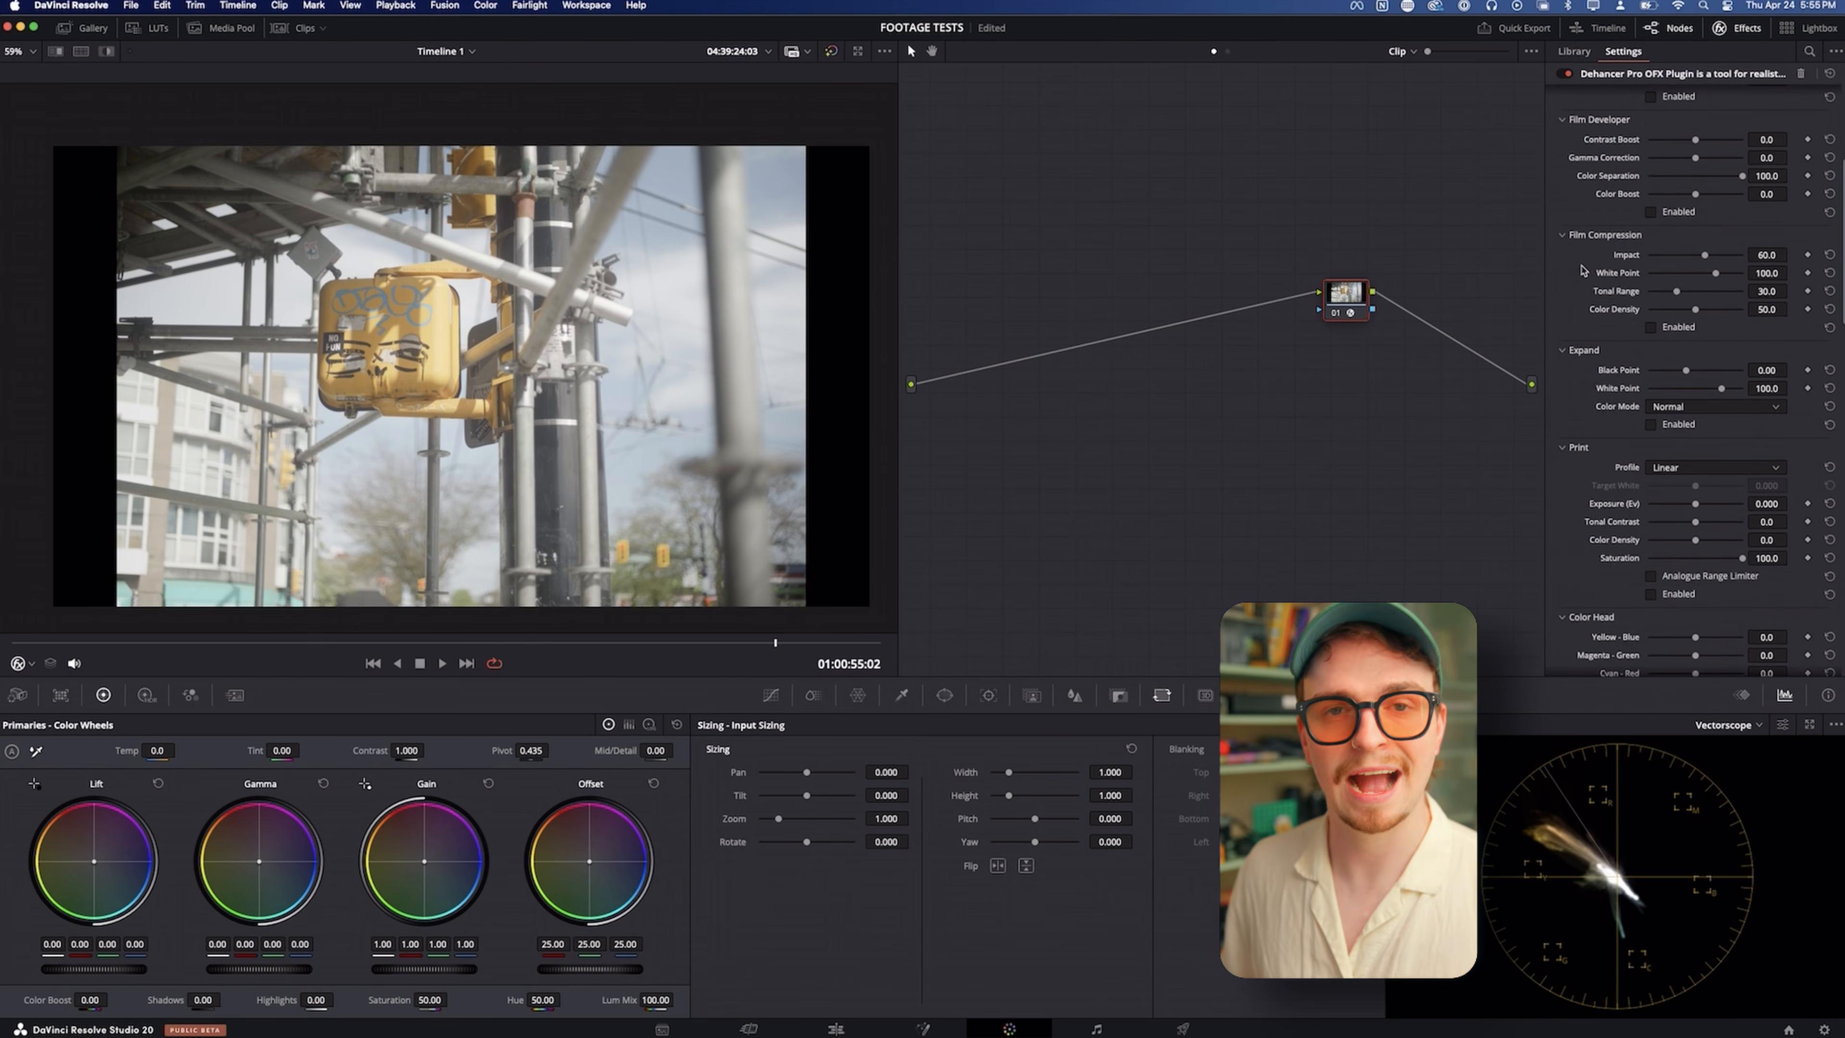
scroll(1581, 269, down, 8)
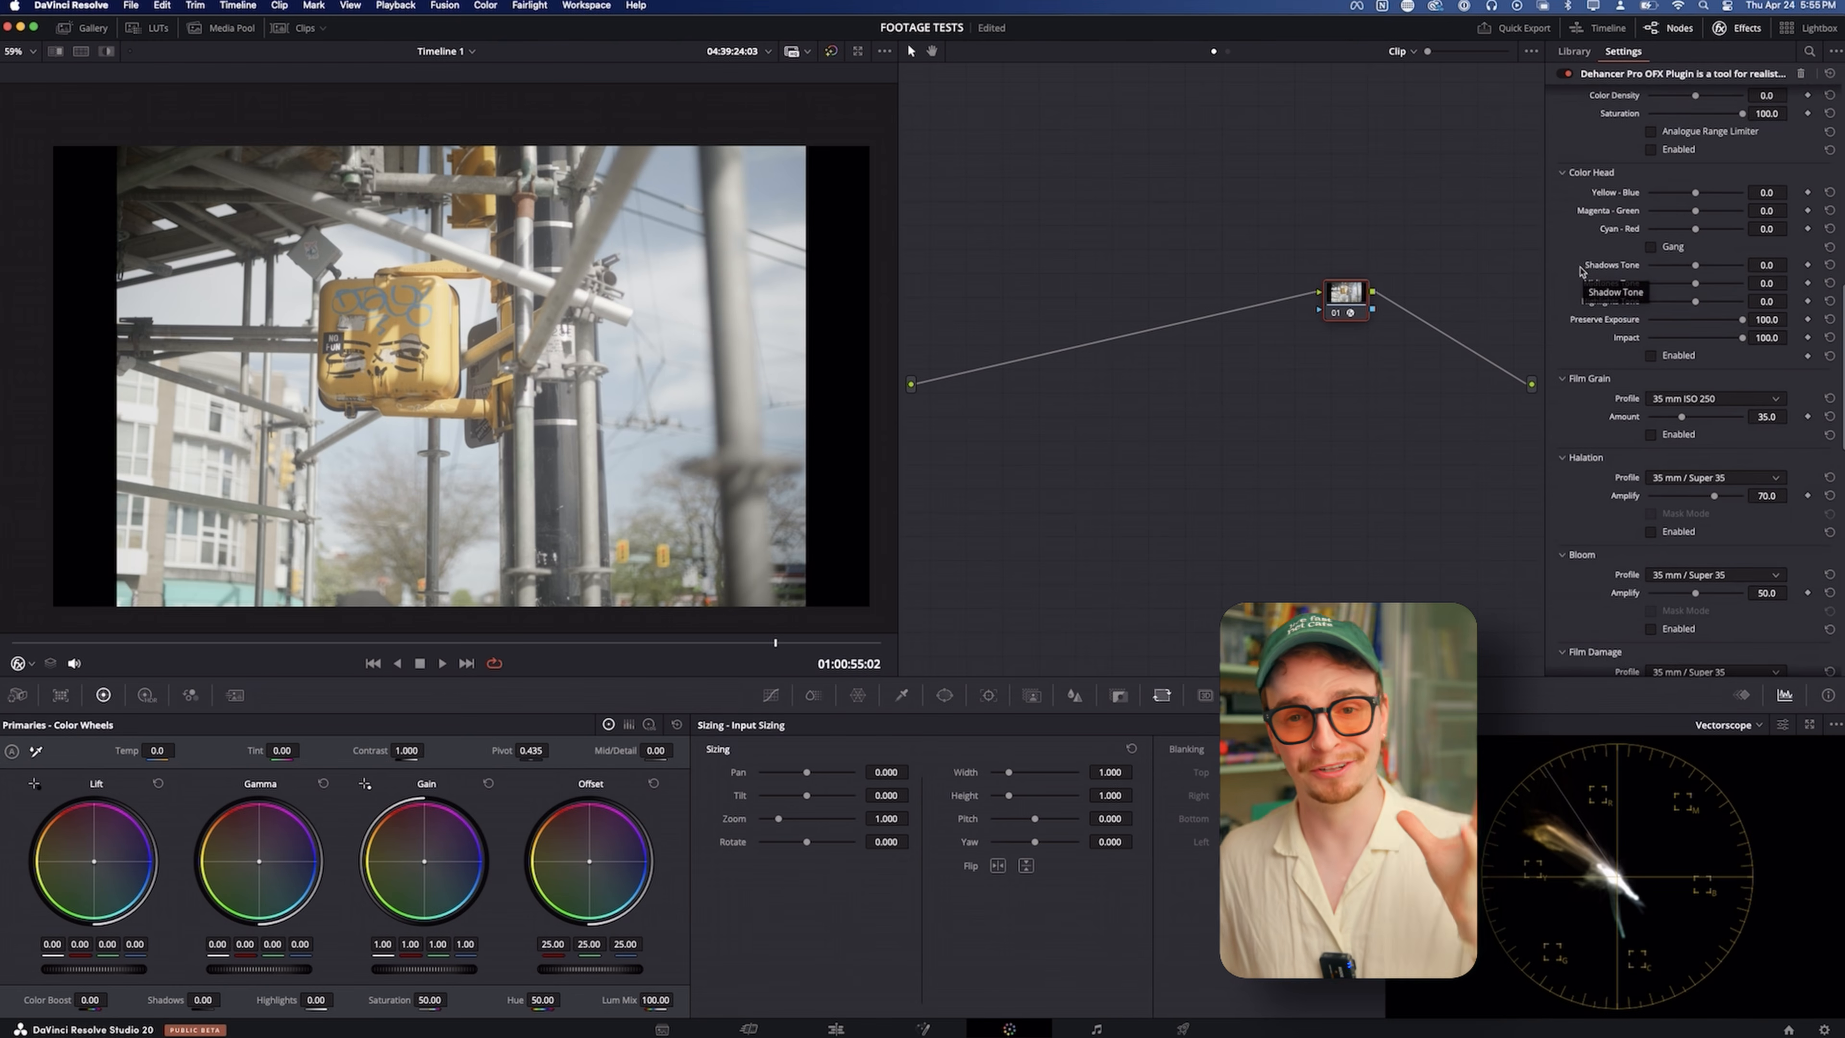
scroll(1580, 283, down, 2)
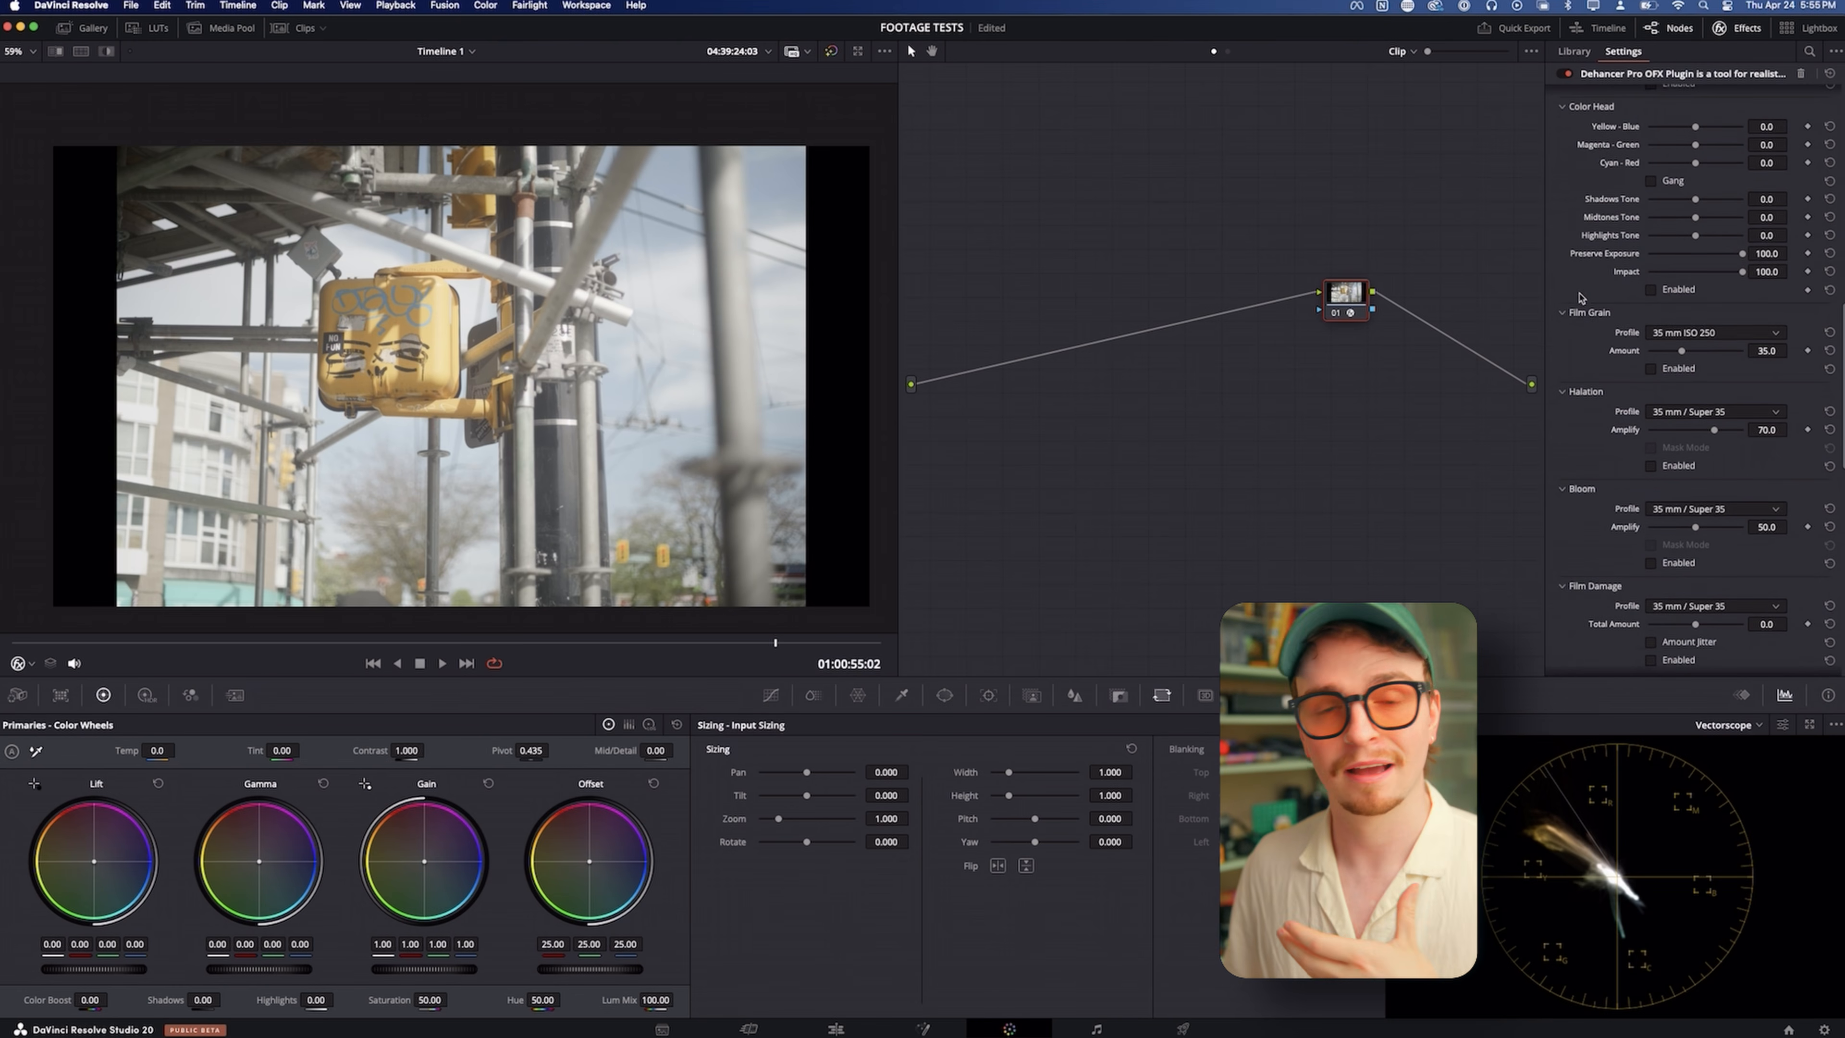
scroll(1580, 296, up, 10)
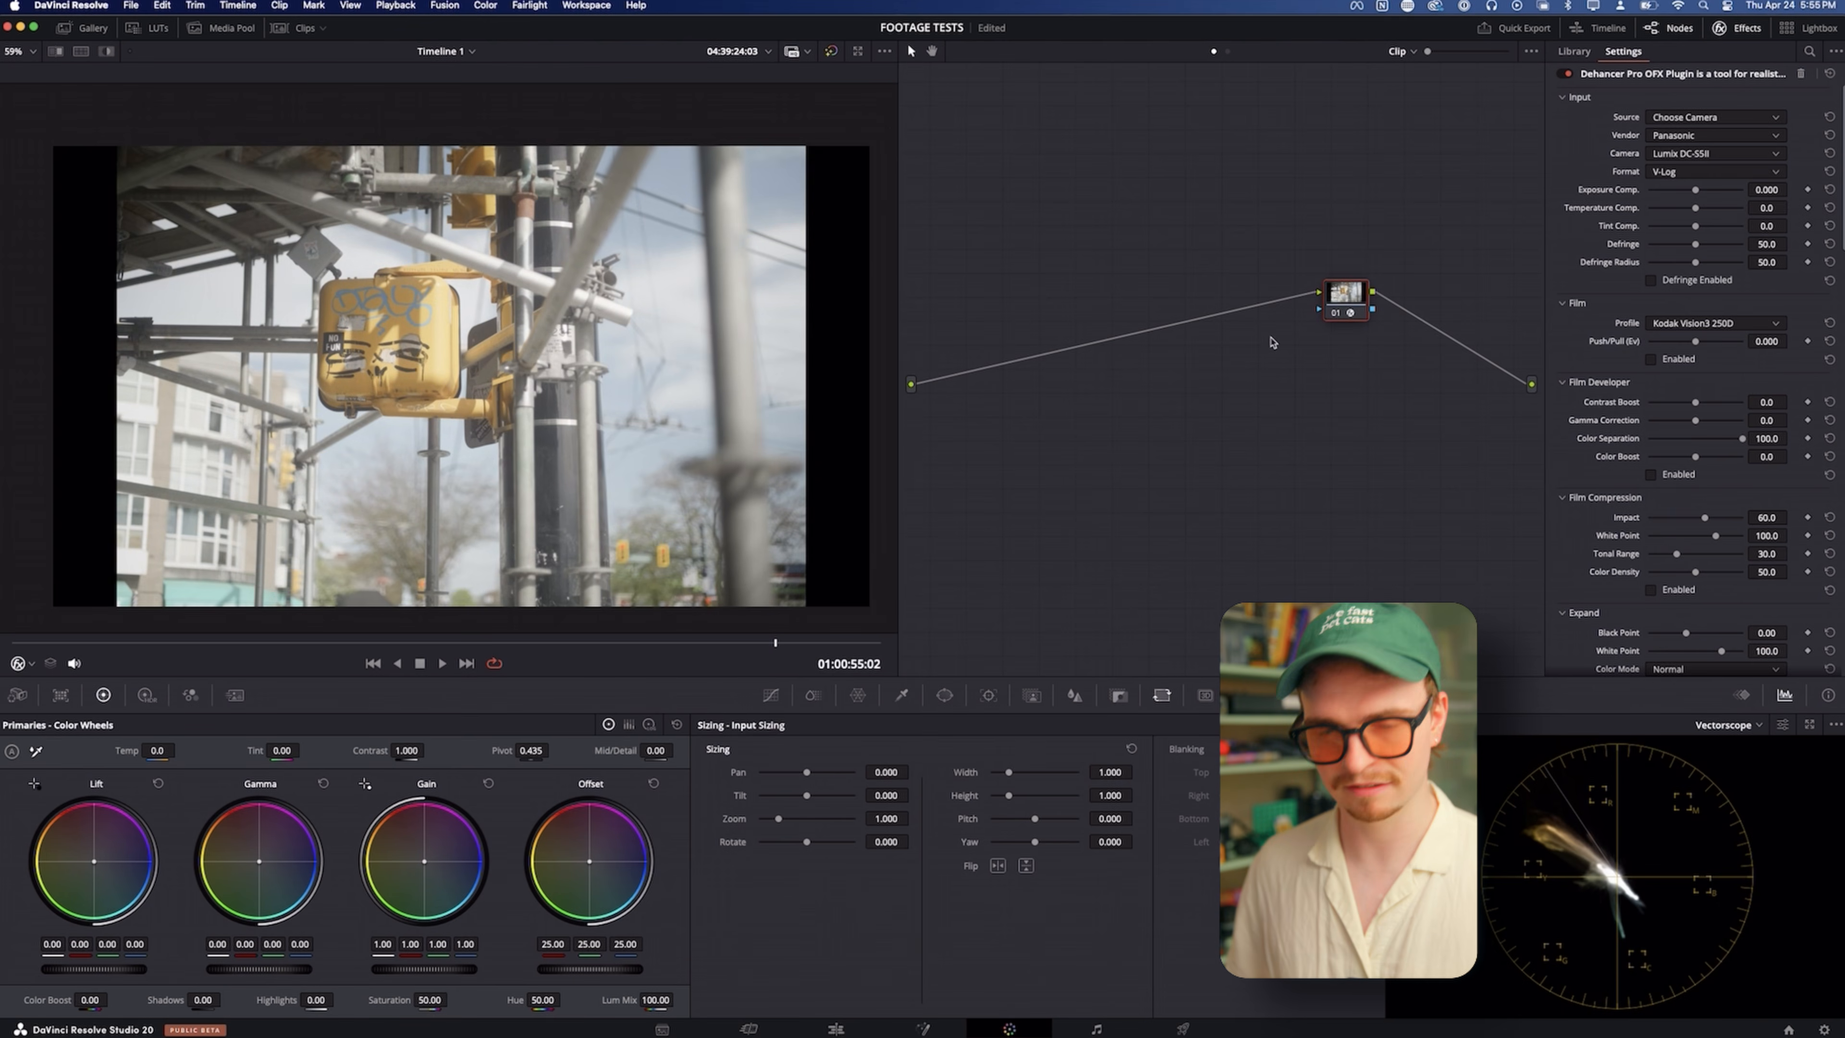
Try lowering the HDR global exposure to -0.35 on a new node before the Dehancer node, and undo both changes
key(shift+s)
drag(1341, 345, 1213, 284)
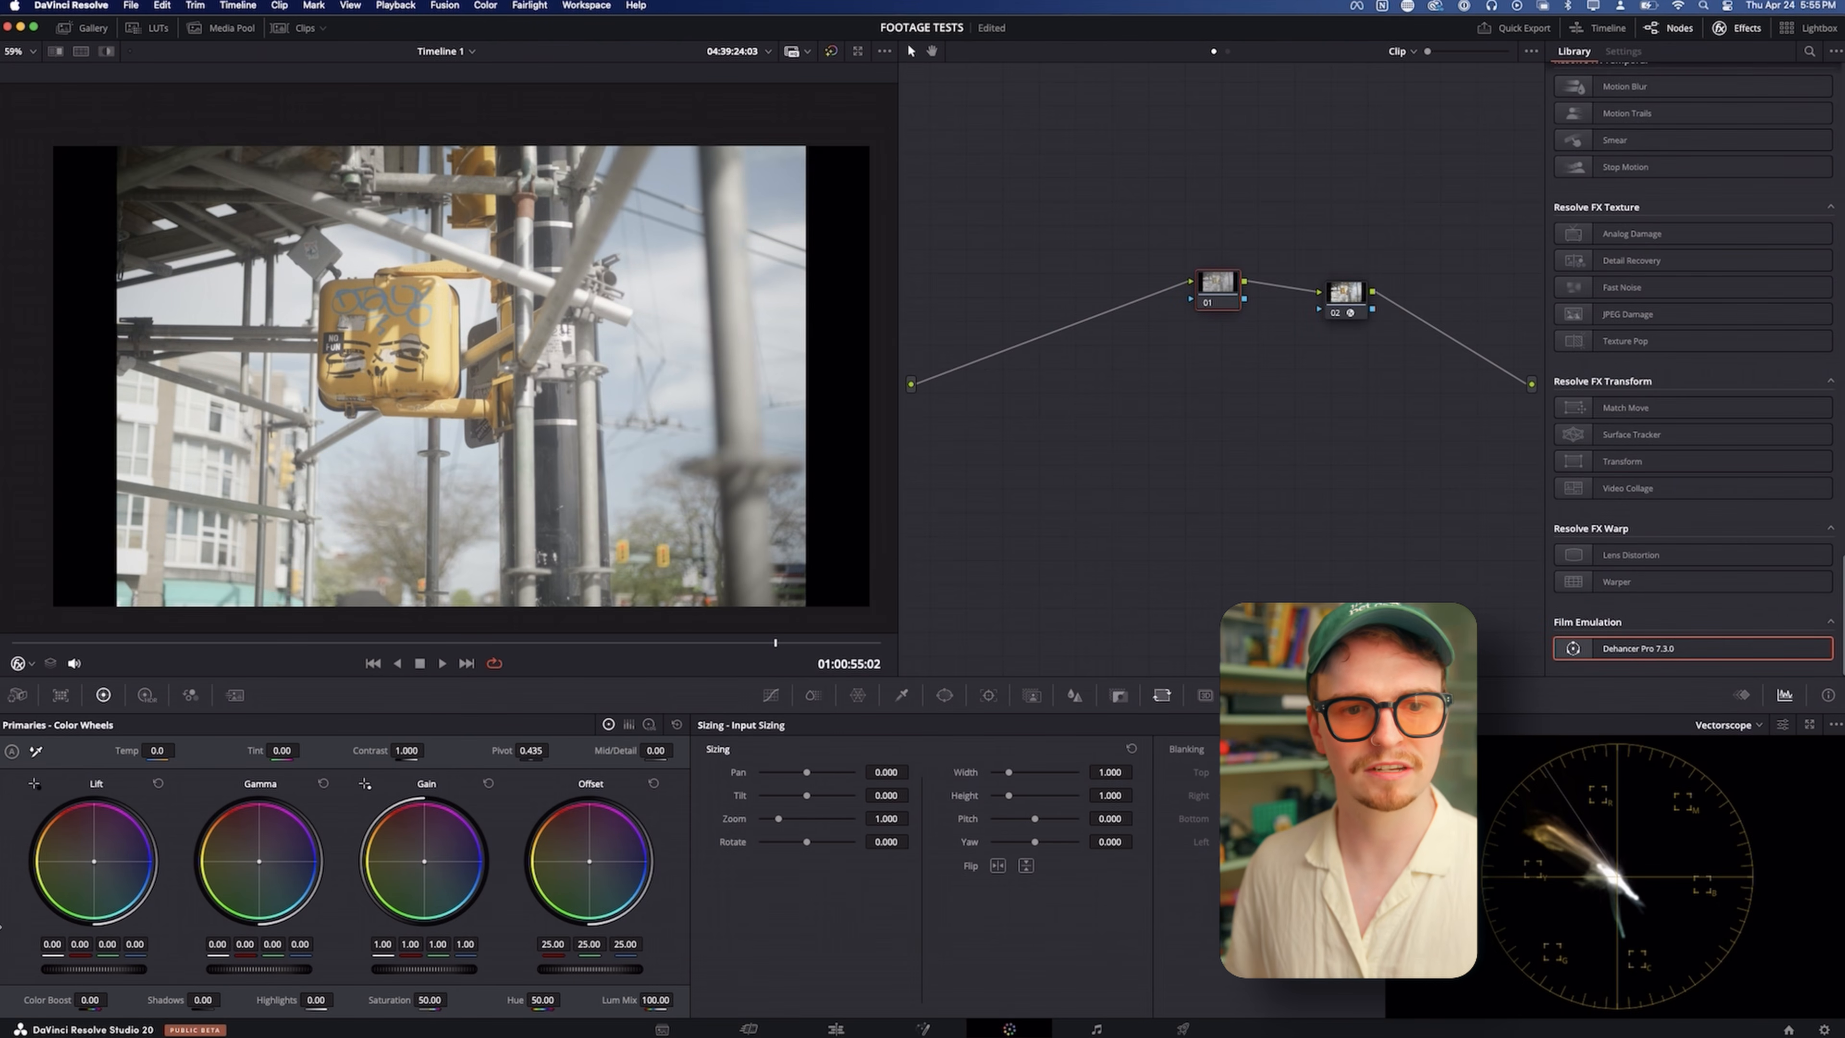
click(146, 694)
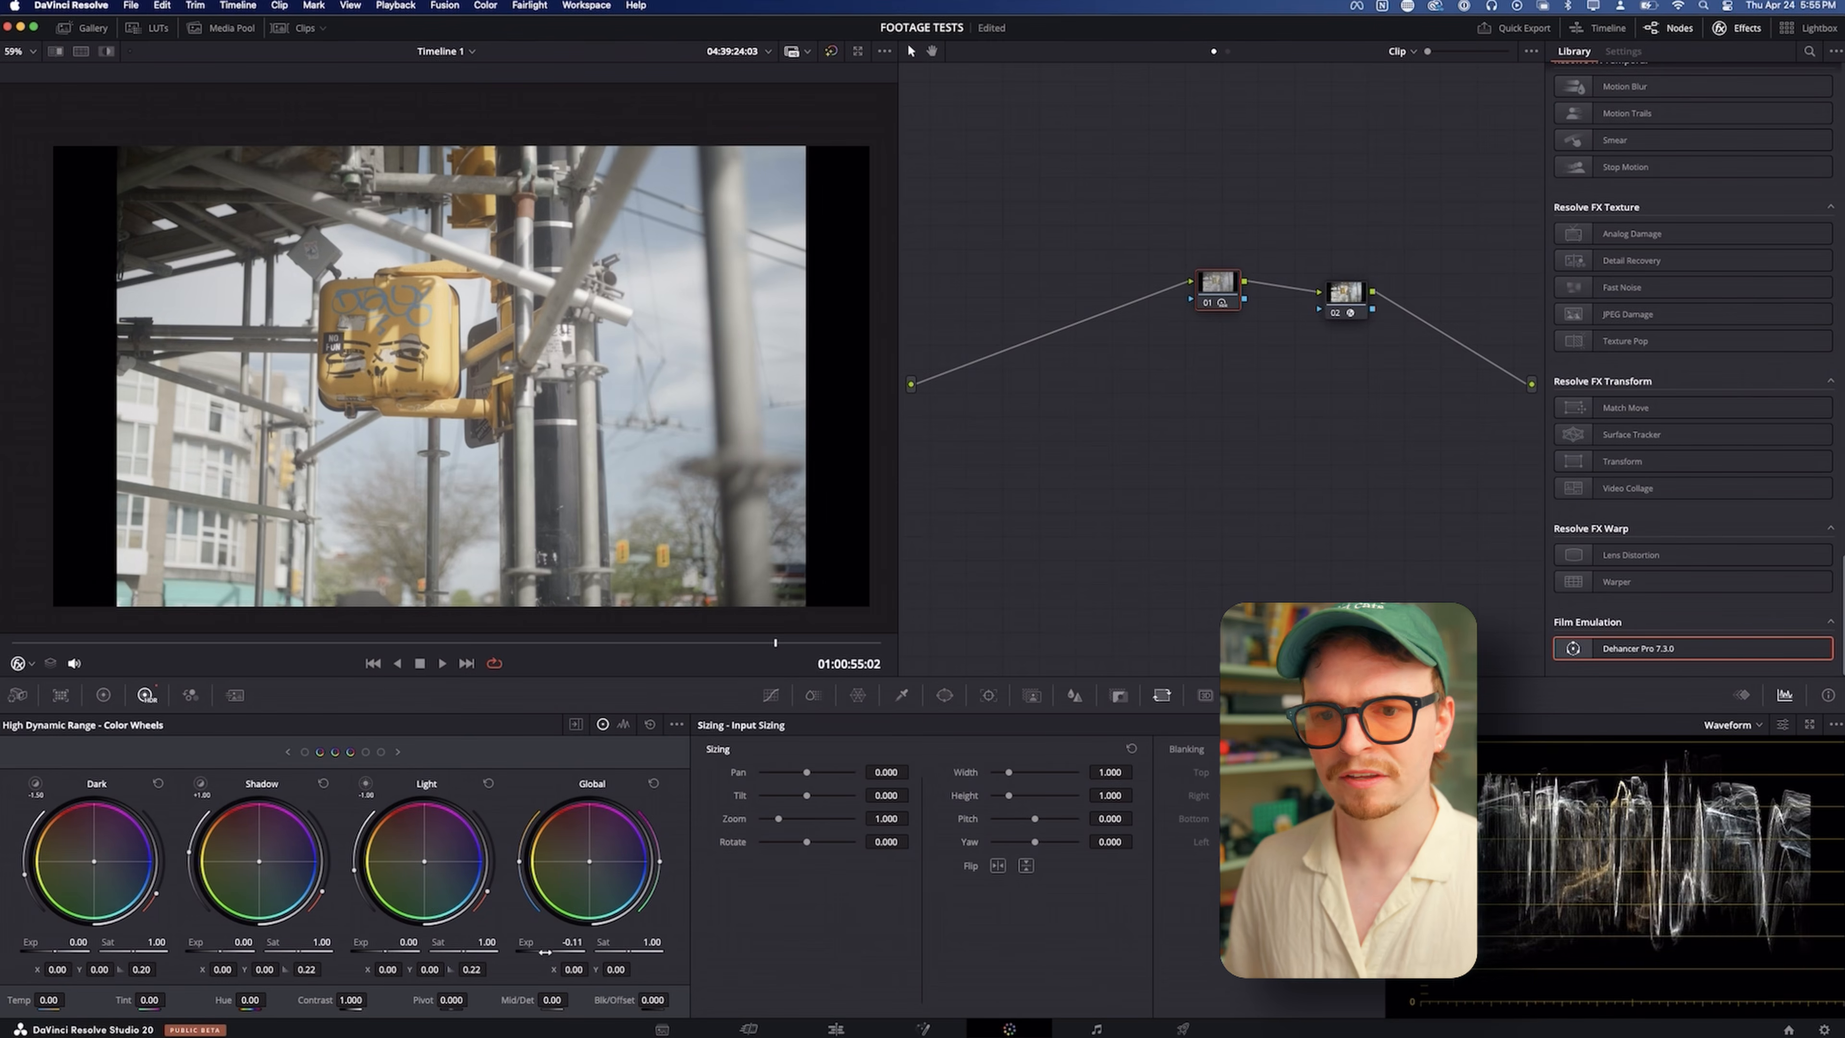
drag(563, 952, 538, 952)
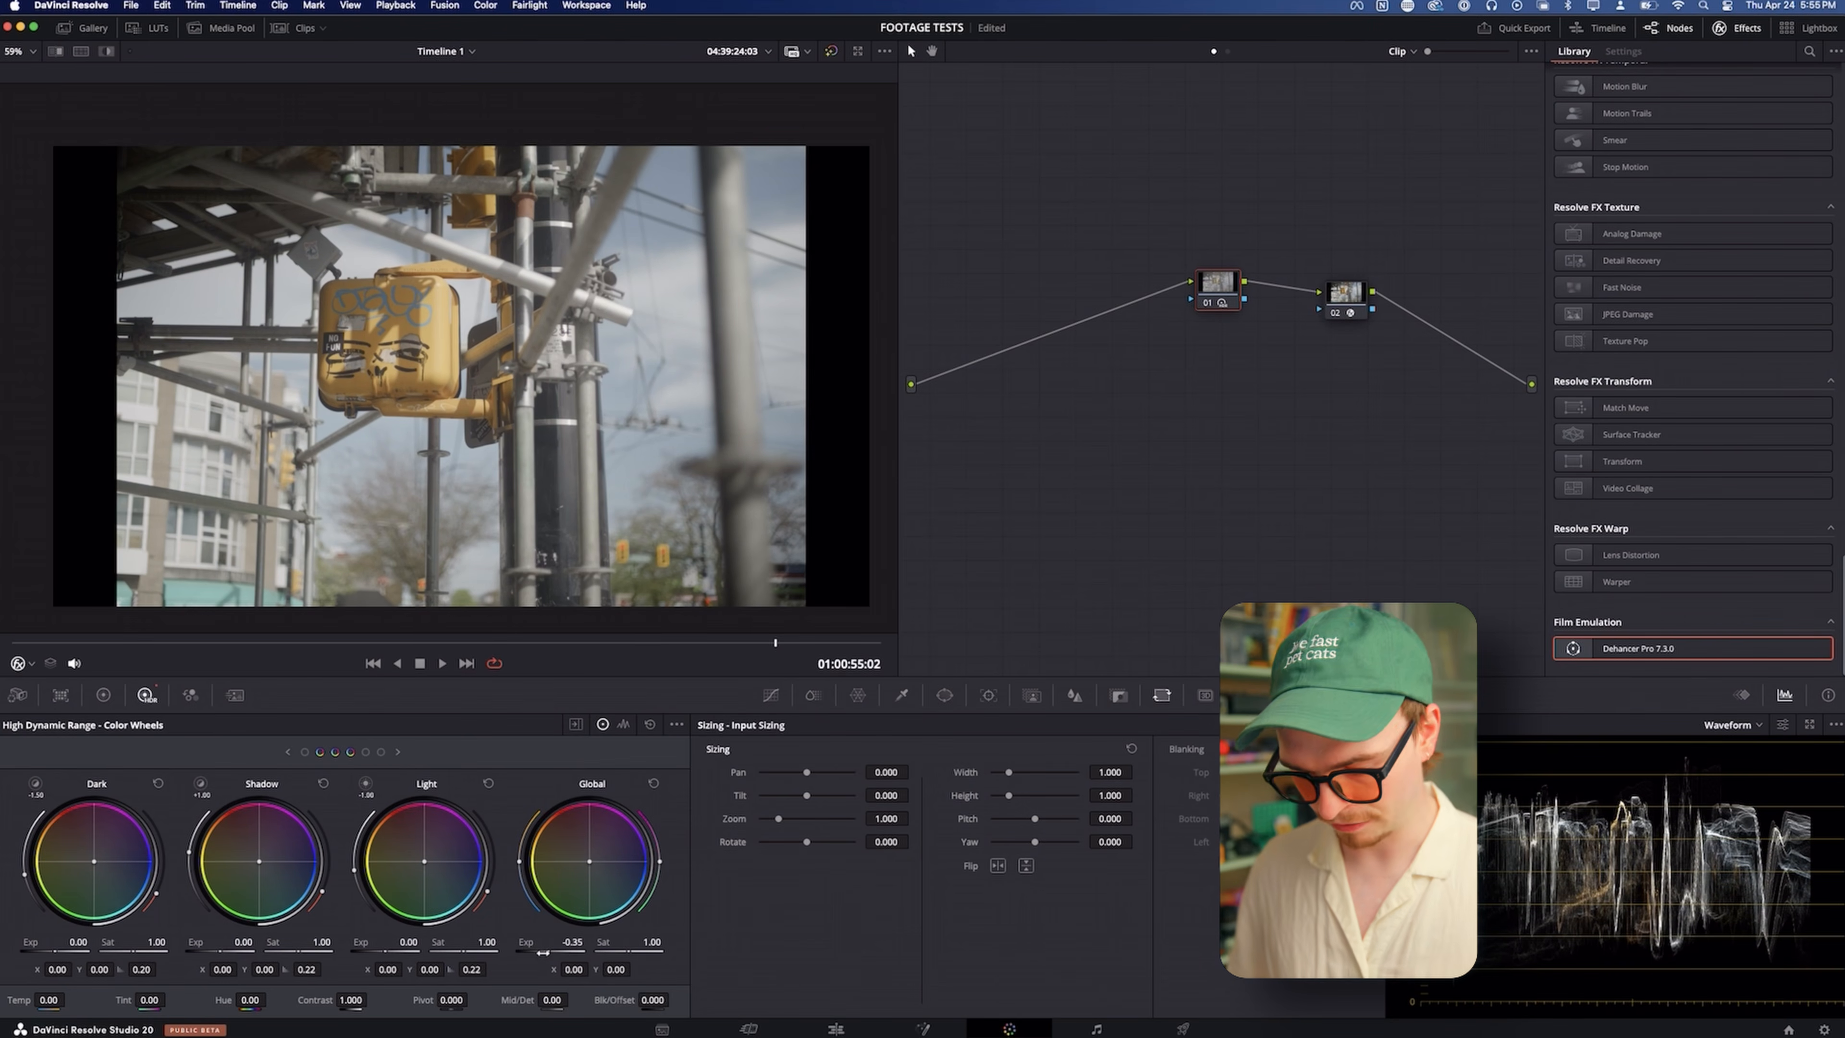
key(super+z)
key(super+z)
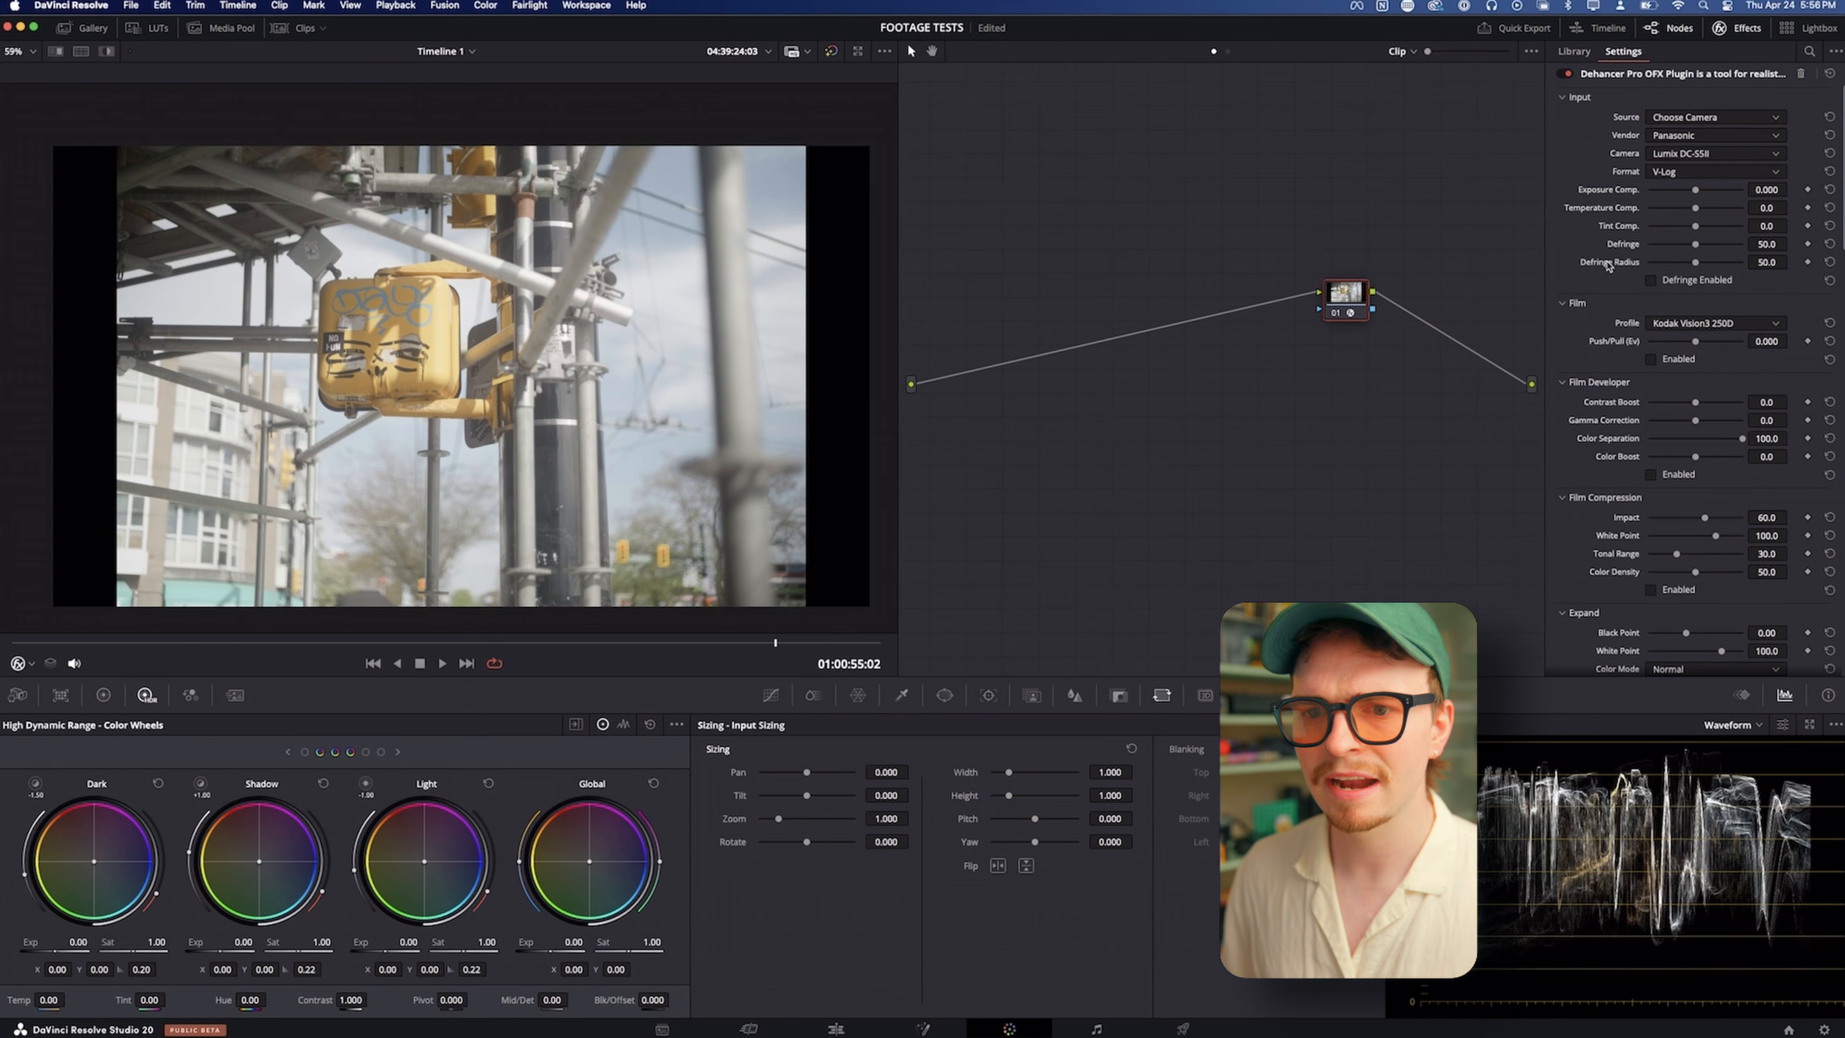
Enable Print with the Kodak 2383 Print Film profile and lower the print exposure to about -1.419
scroll(1608, 266, down, 8)
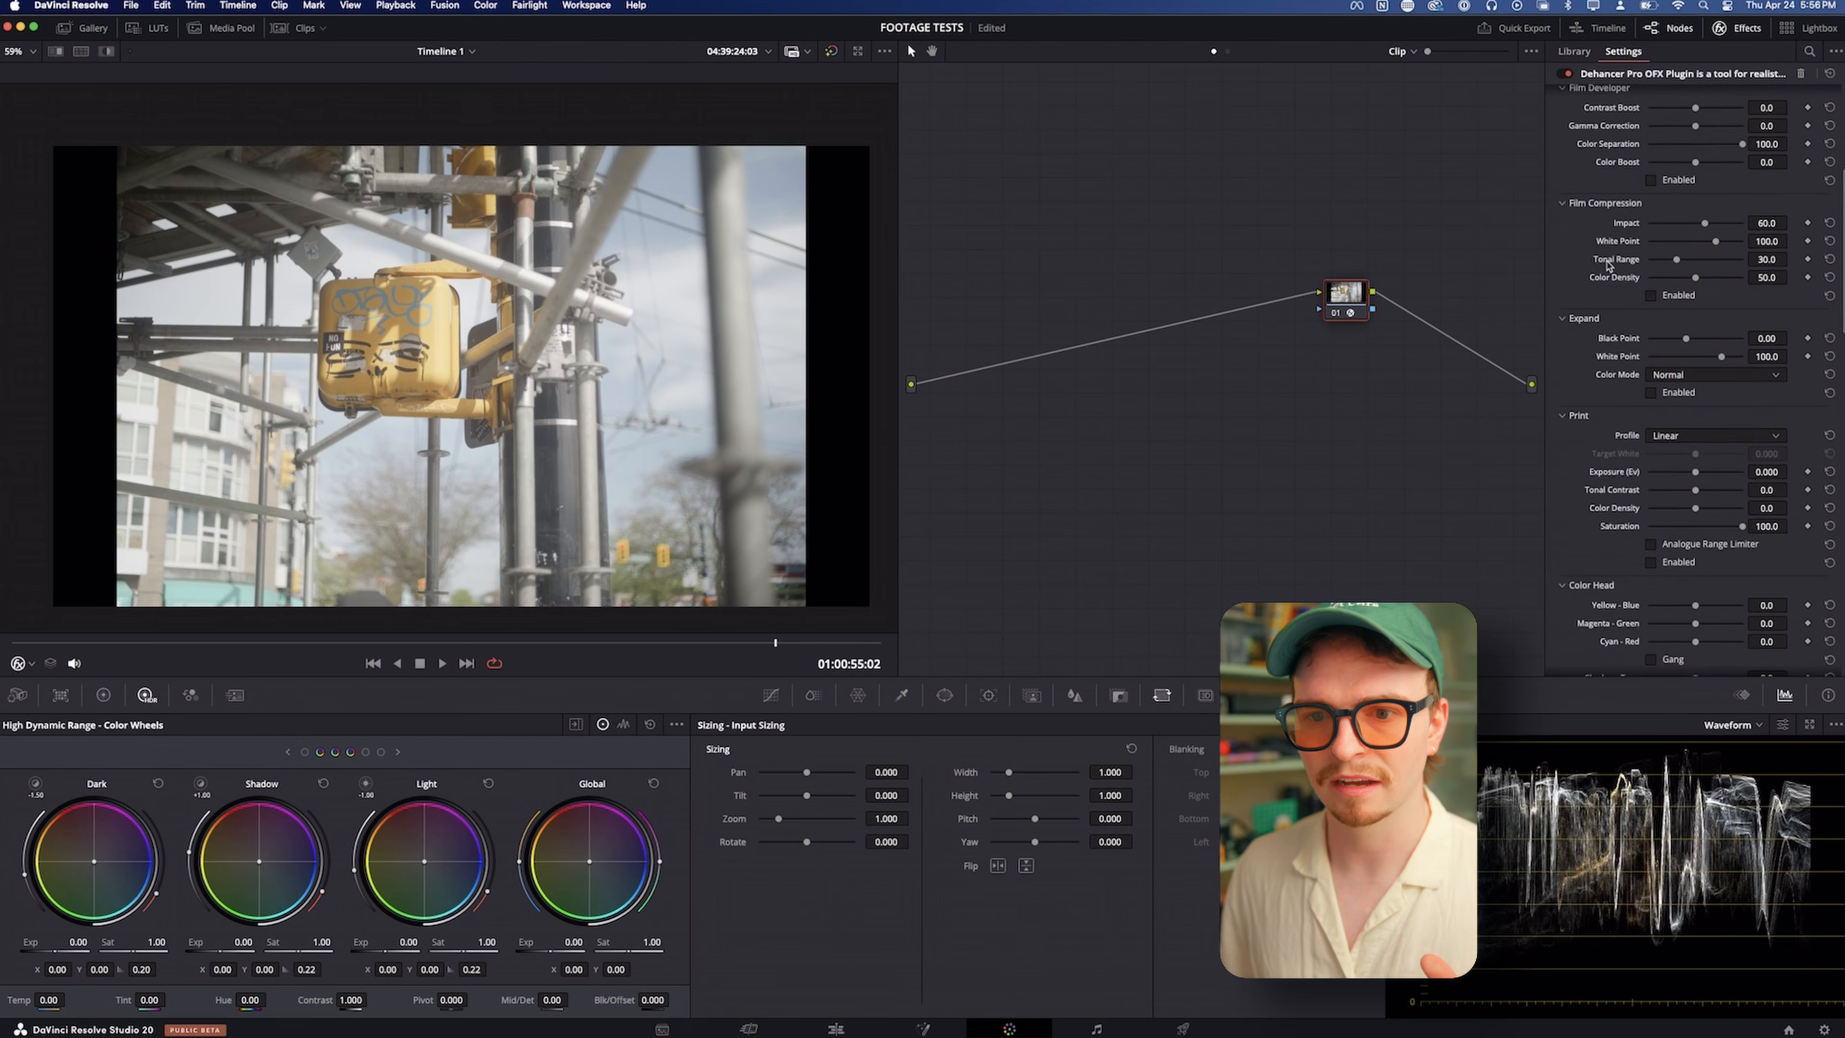
scroll(1608, 266, down, 4)
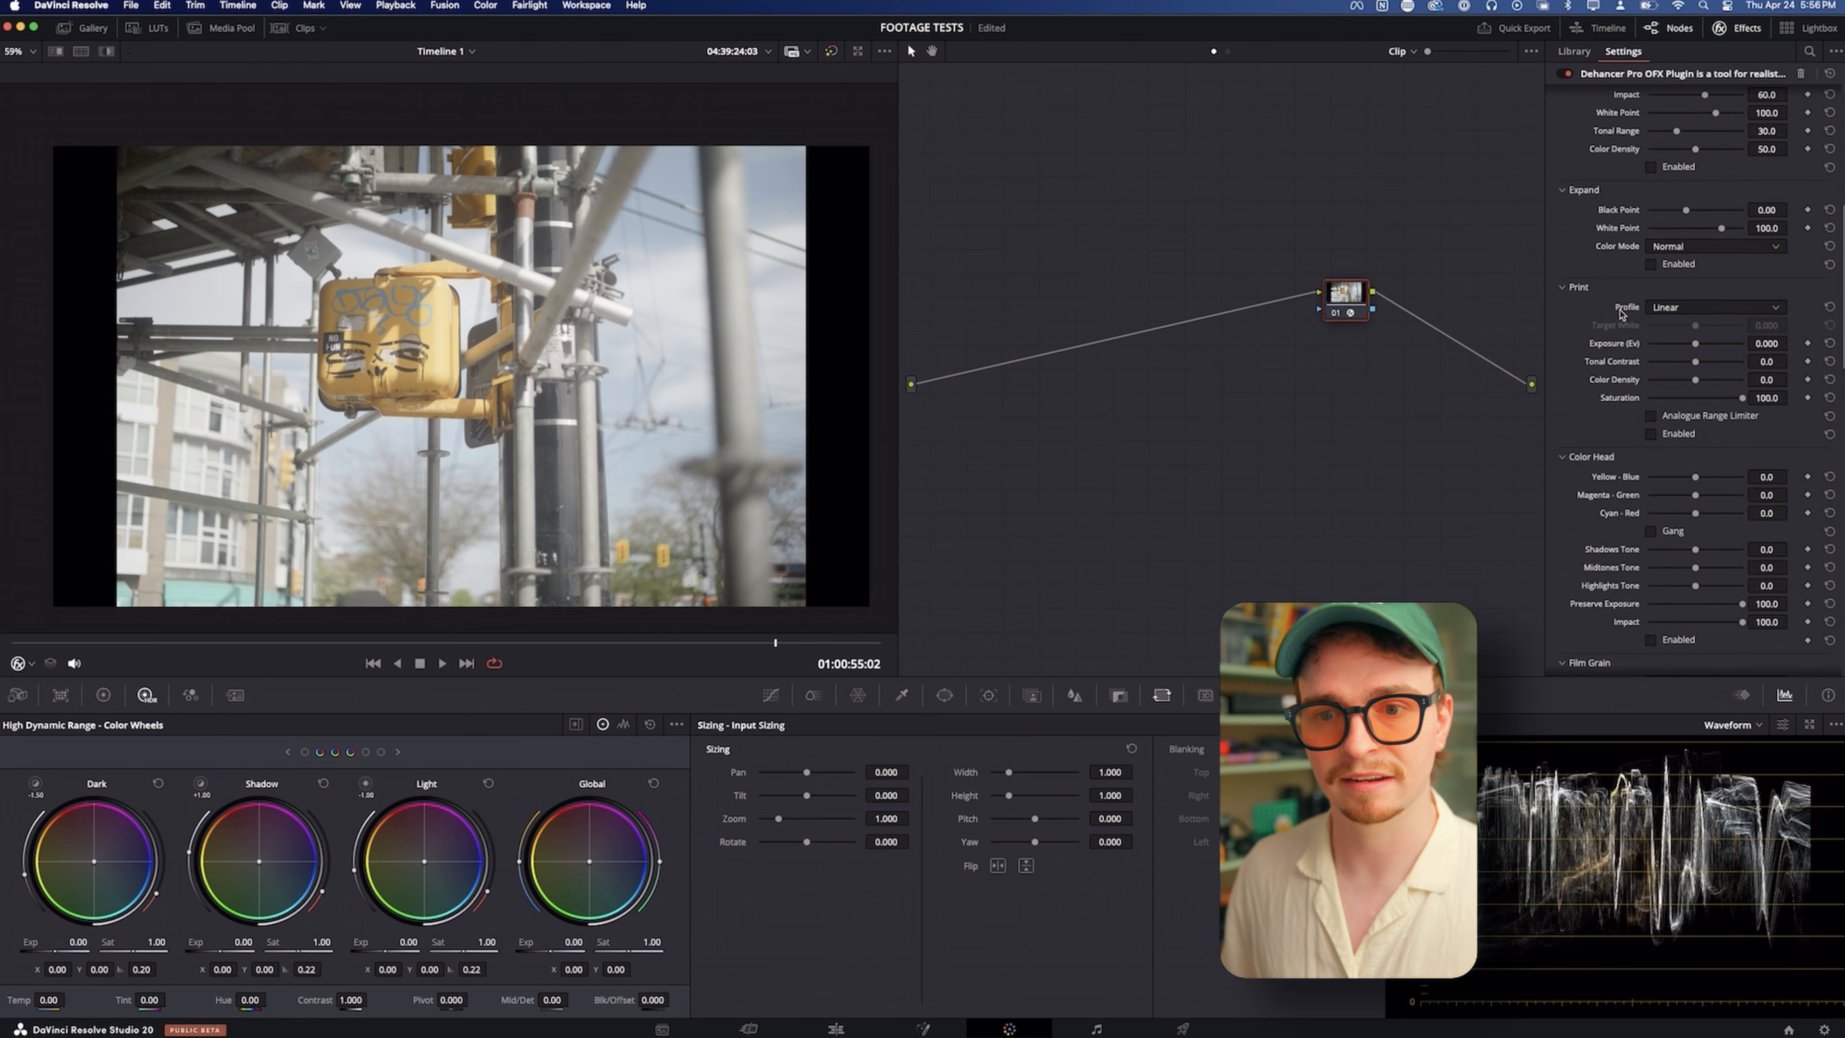
click(1667, 433)
click(1688, 308)
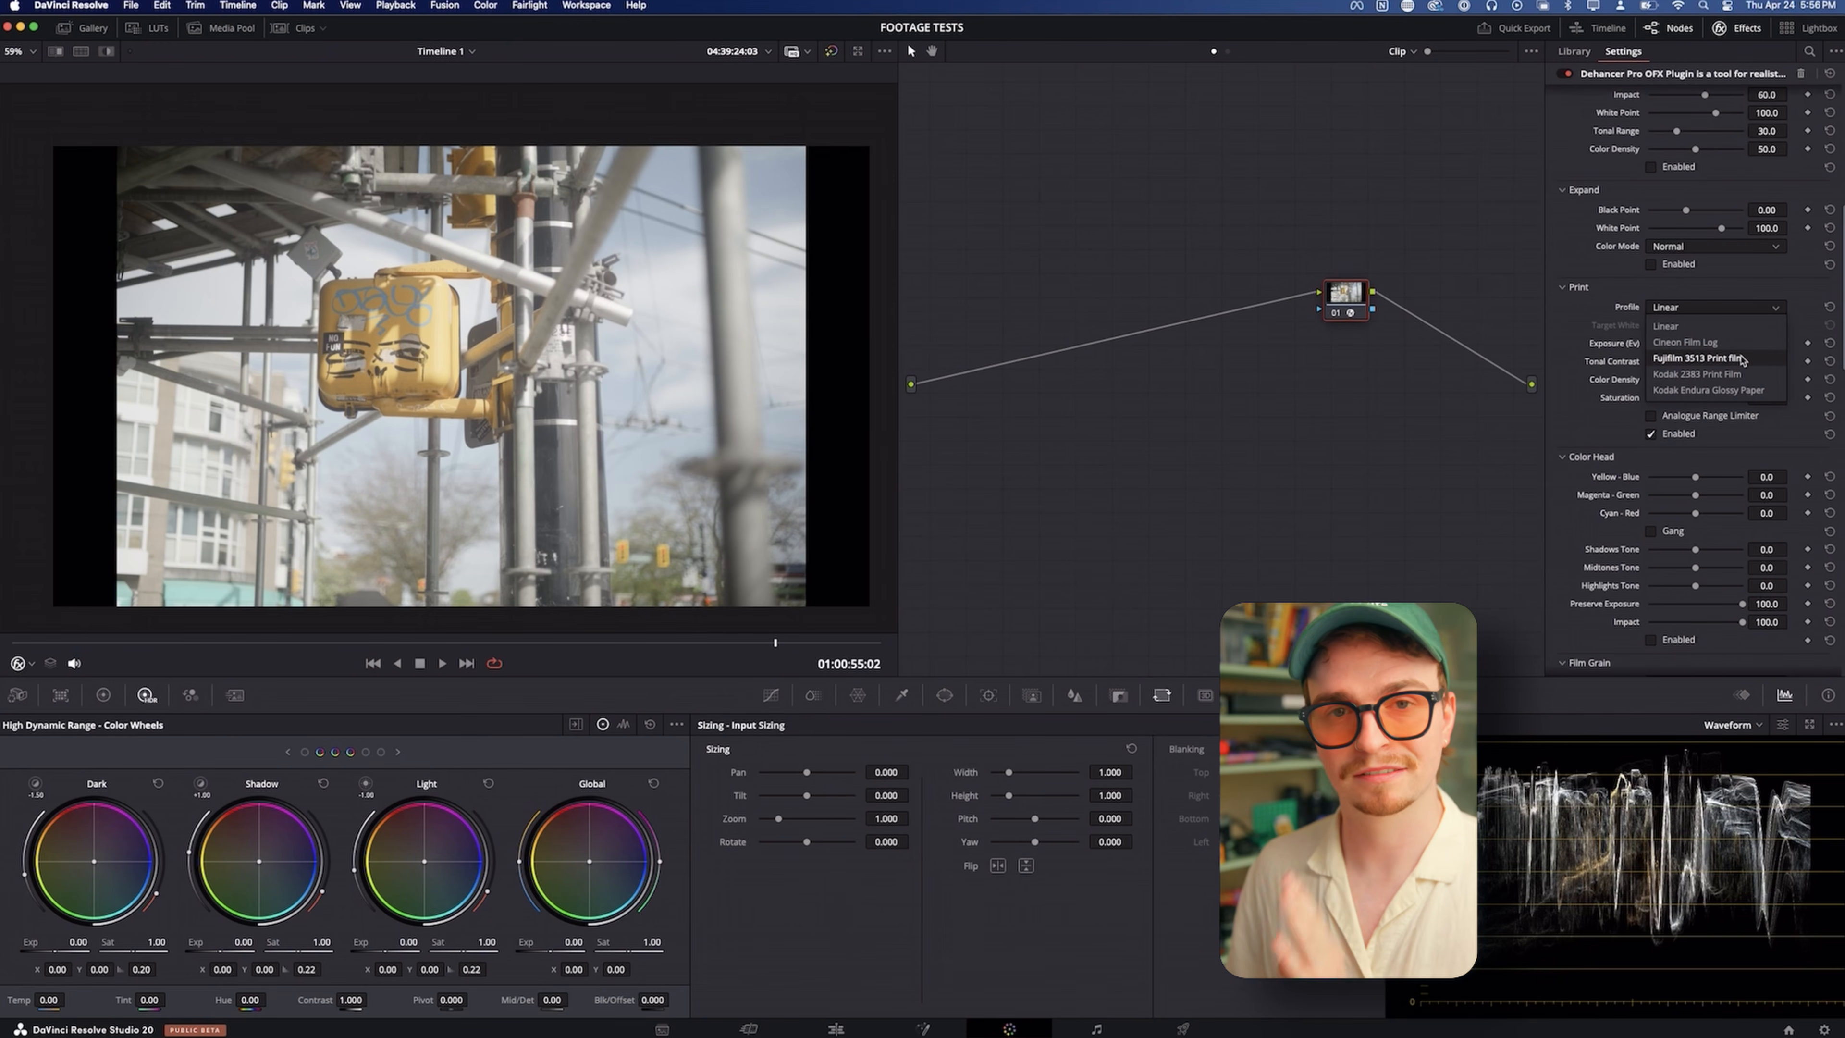
click(1741, 358)
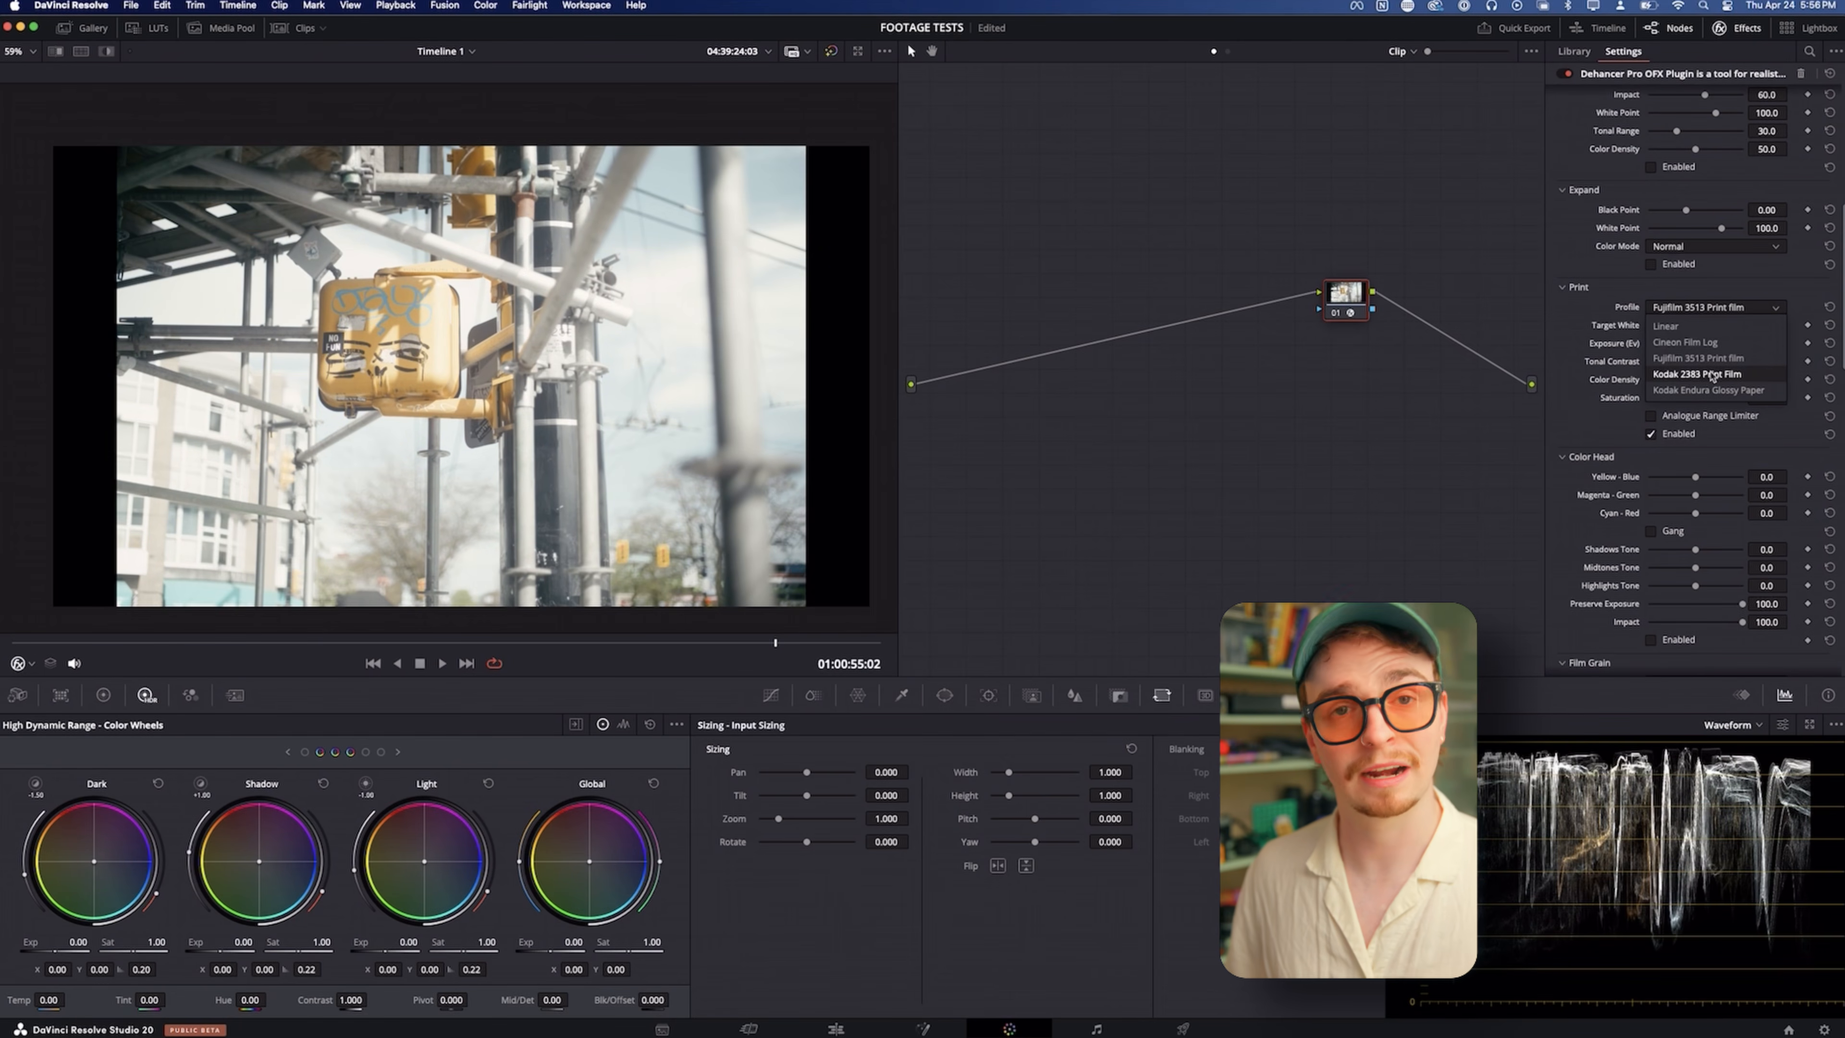
click(1711, 374)
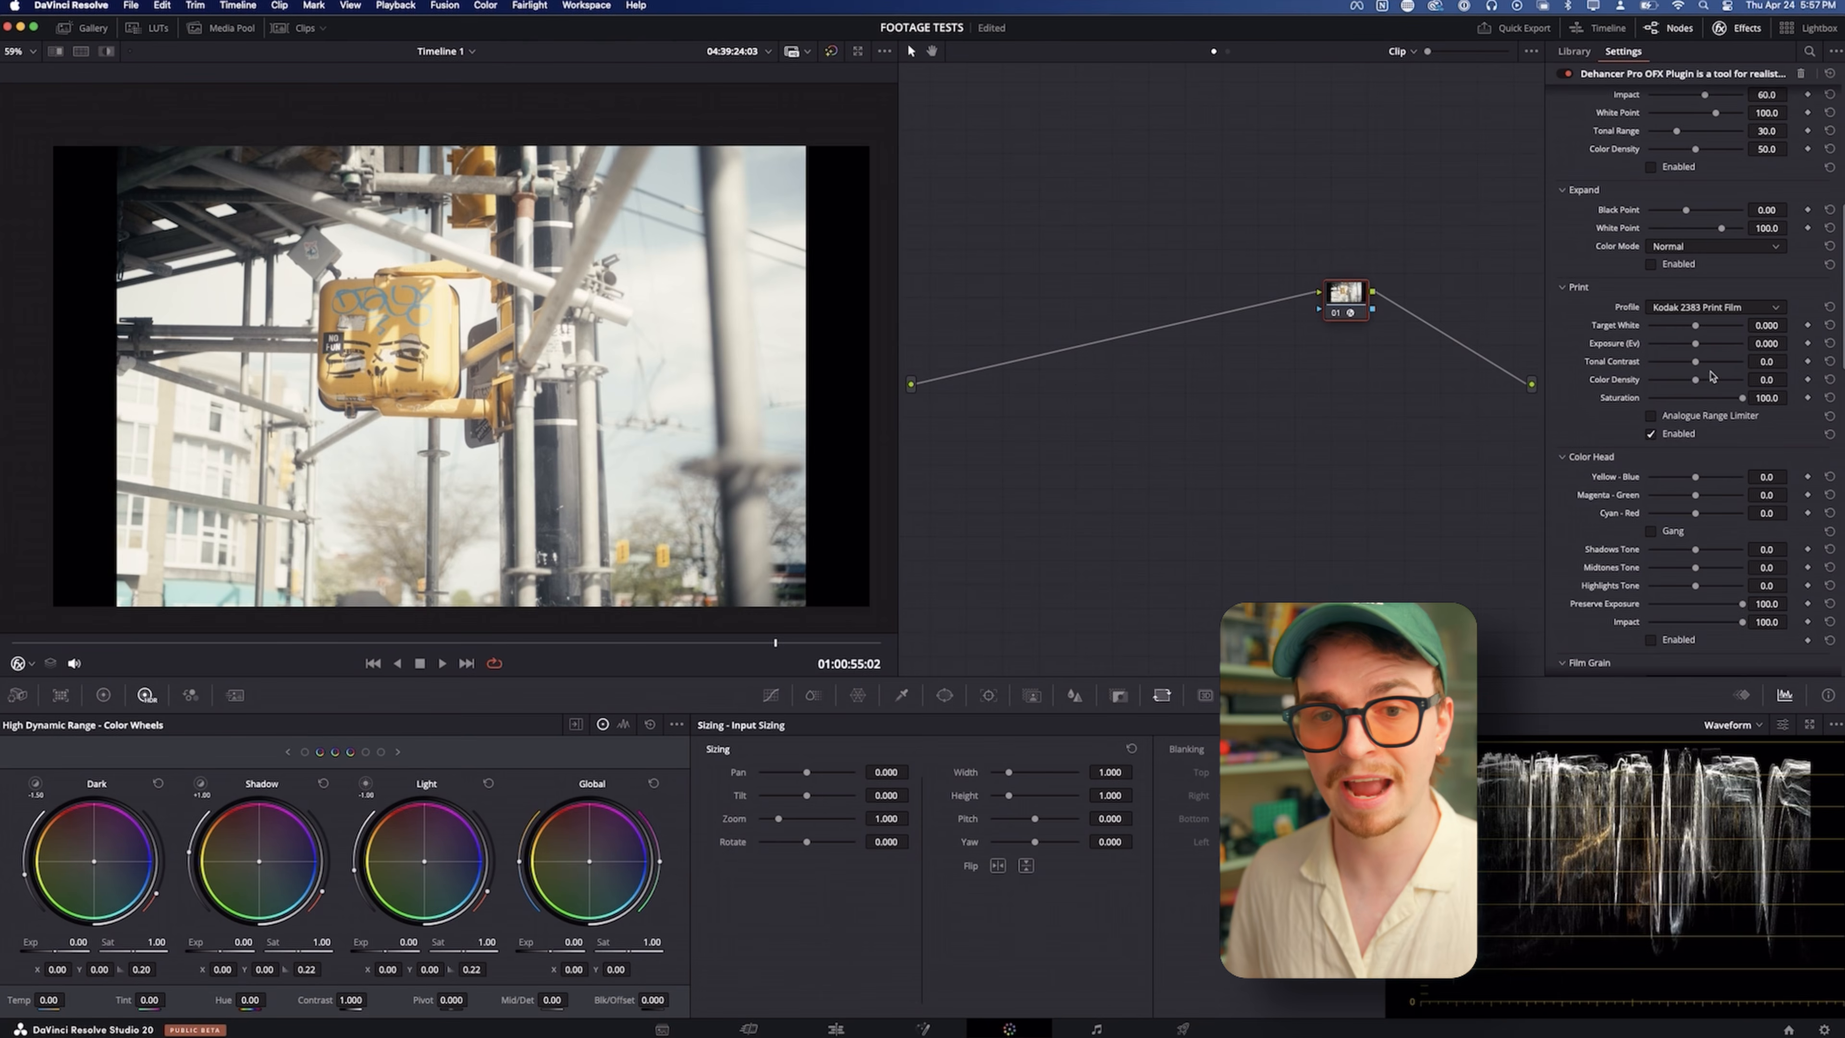
drag(1695, 343, 1673, 344)
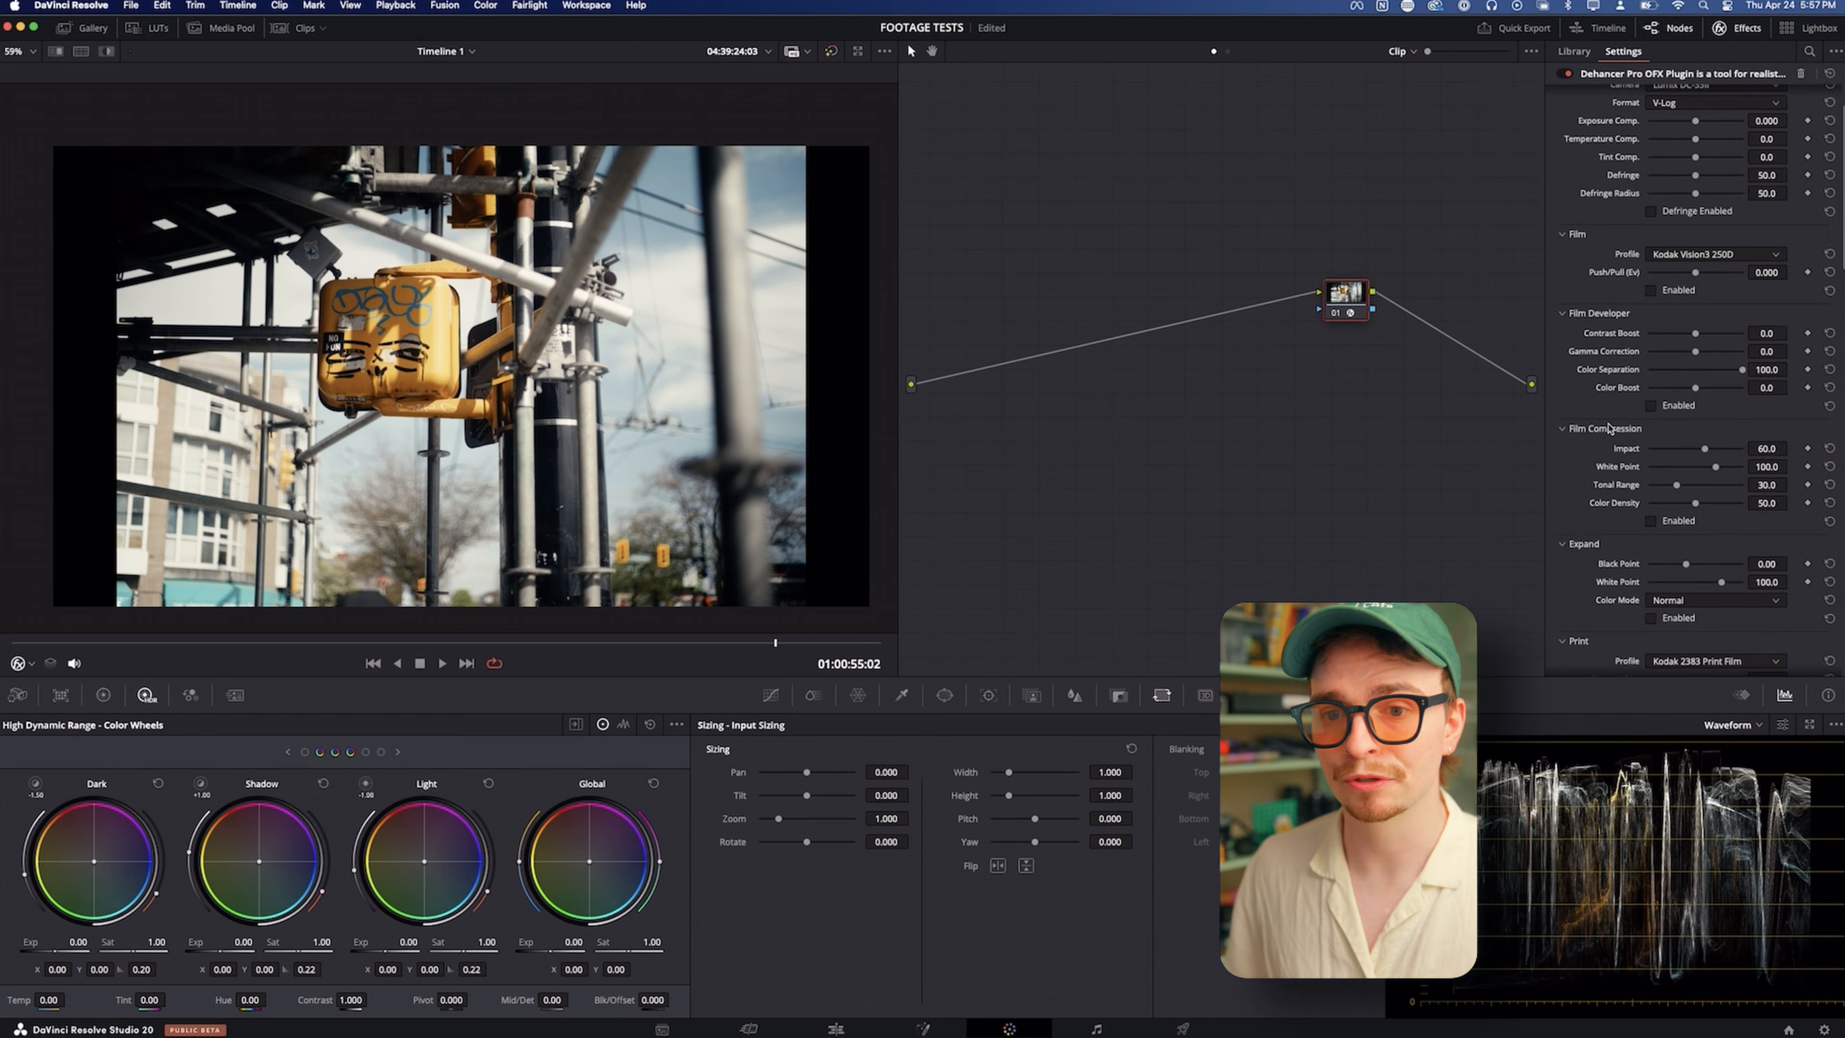
Browse the film stocks, enable Film and choose the Kodak Vision3 50D profile
scroll(1607, 427, up, 2)
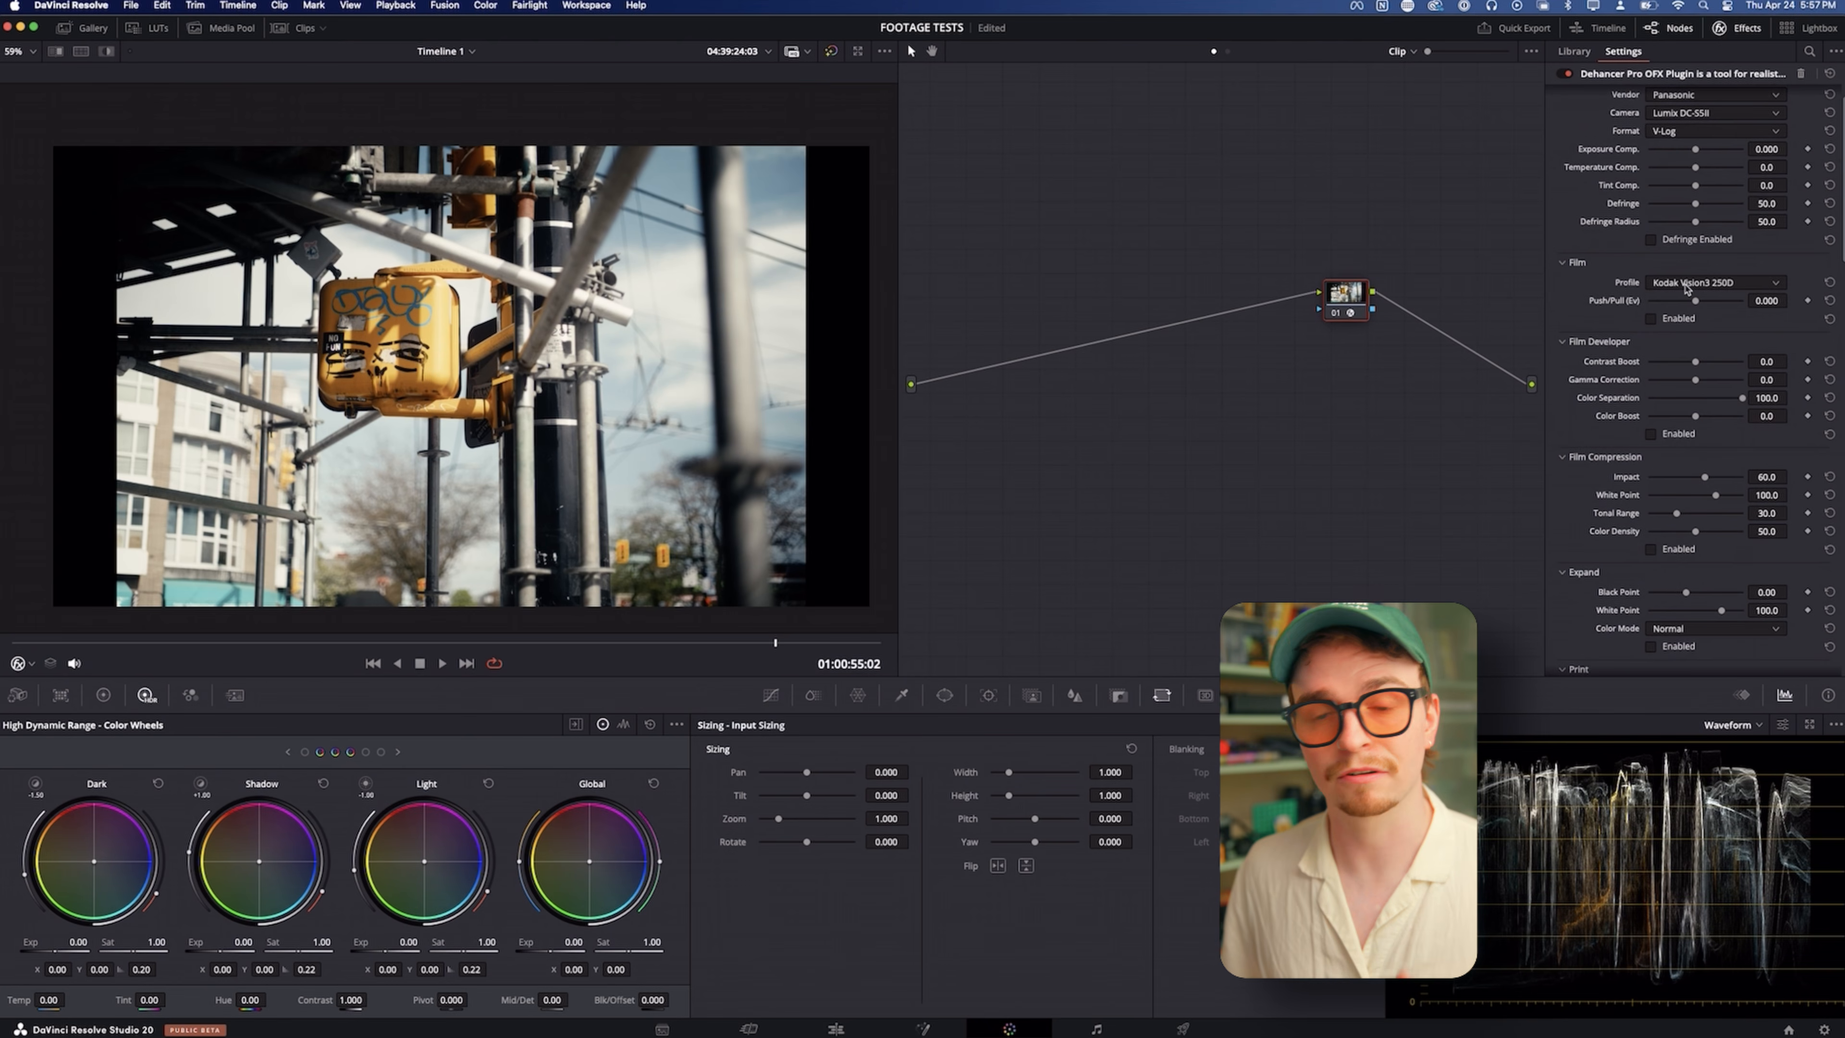
click(1672, 289)
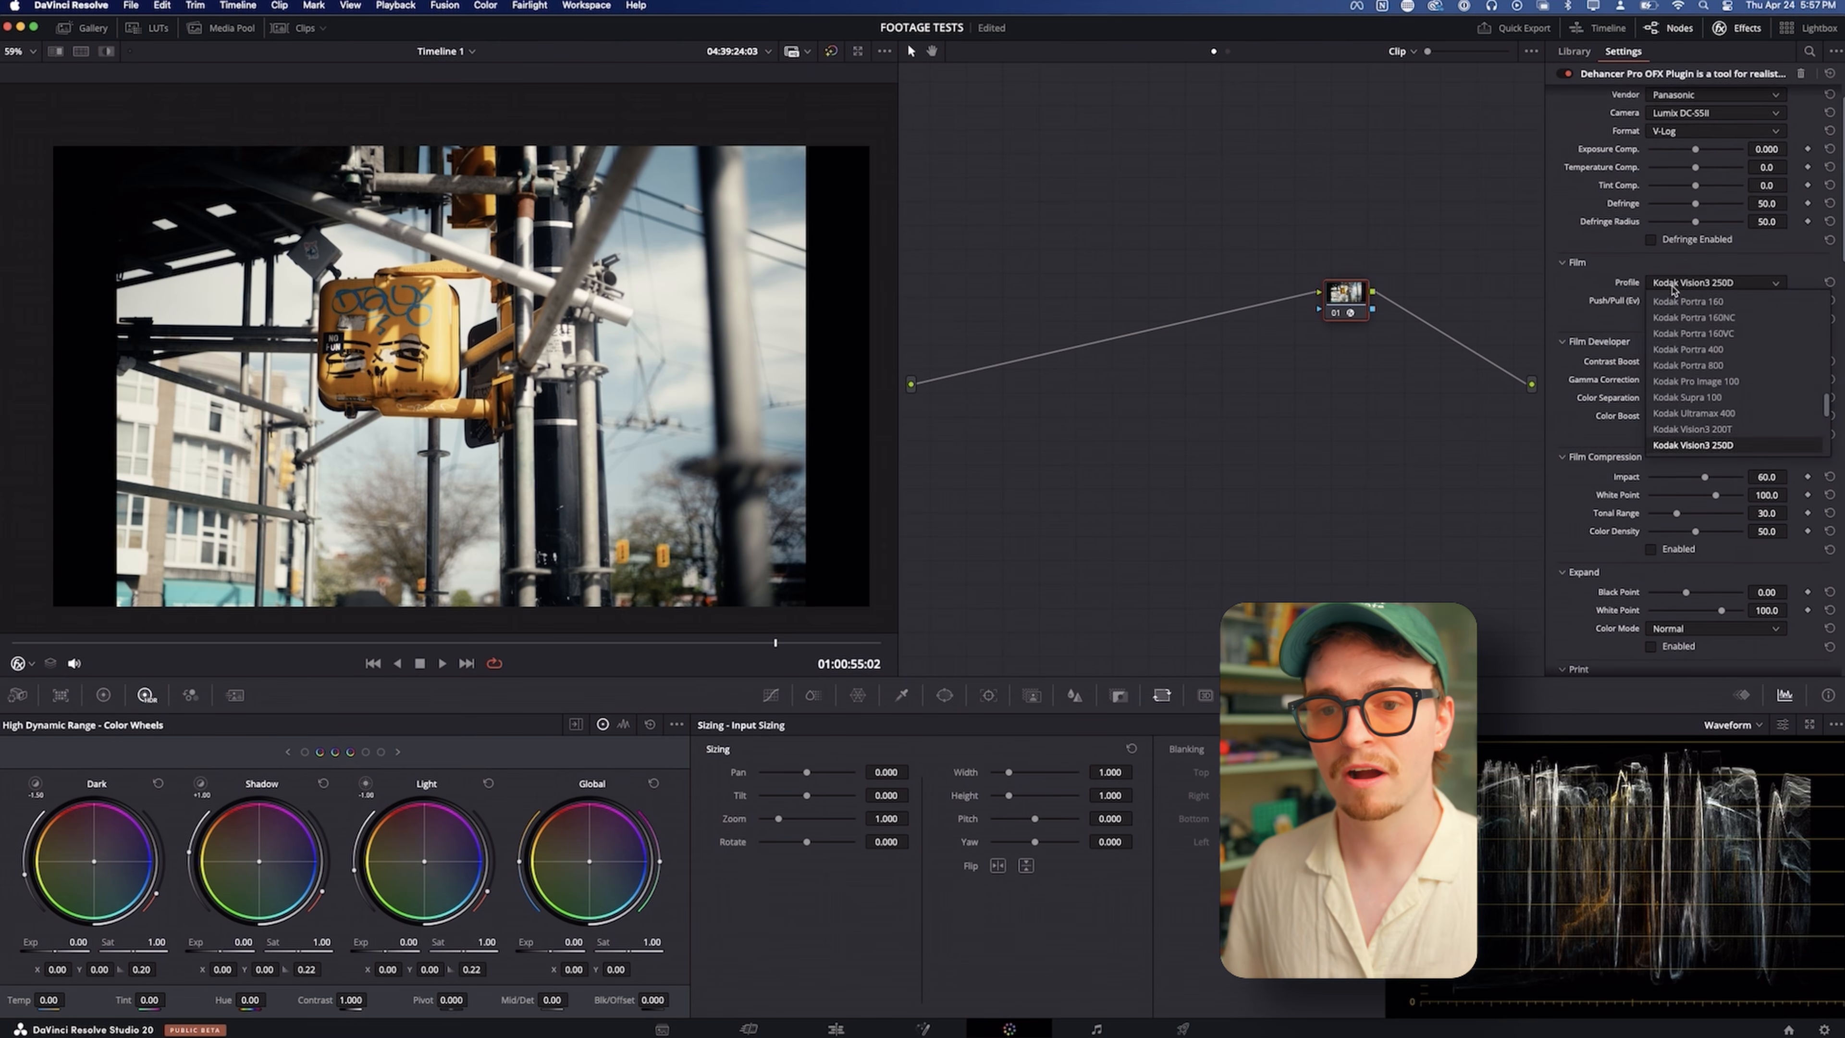
scroll(1682, 356, up, 10)
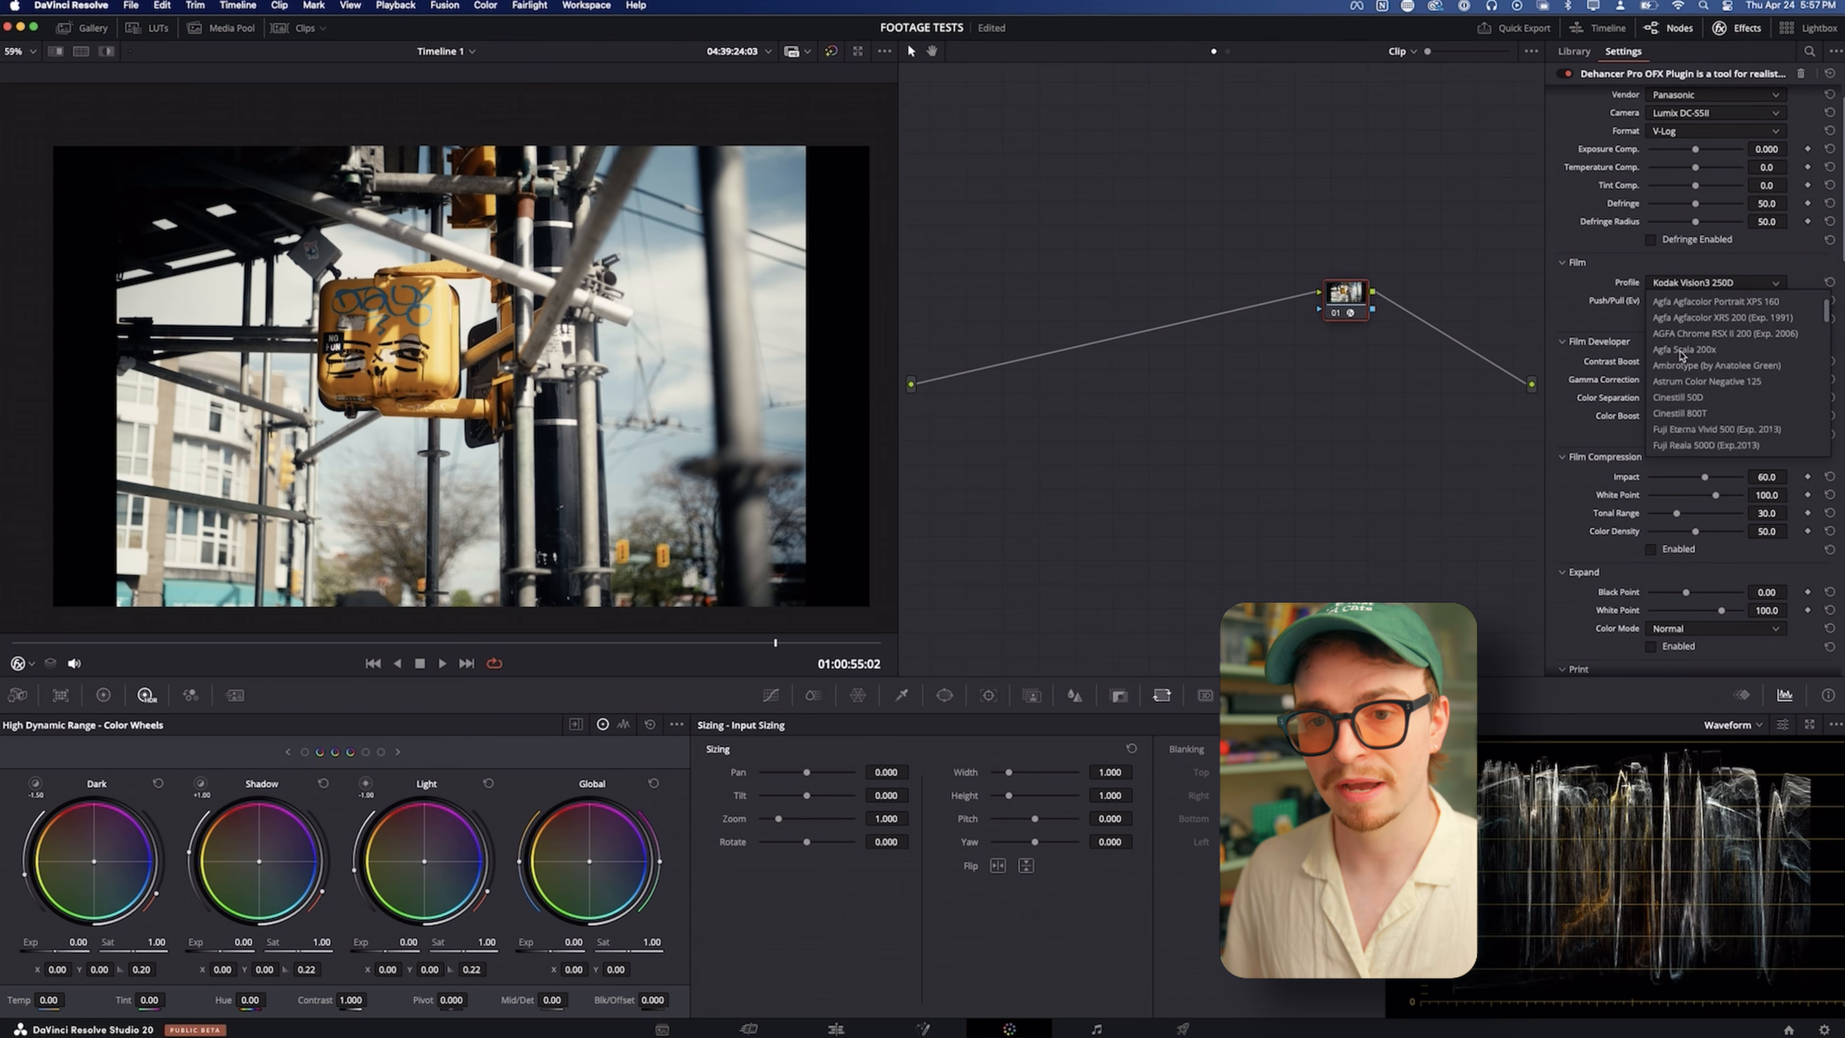
scroll(1680, 356, down, 10)
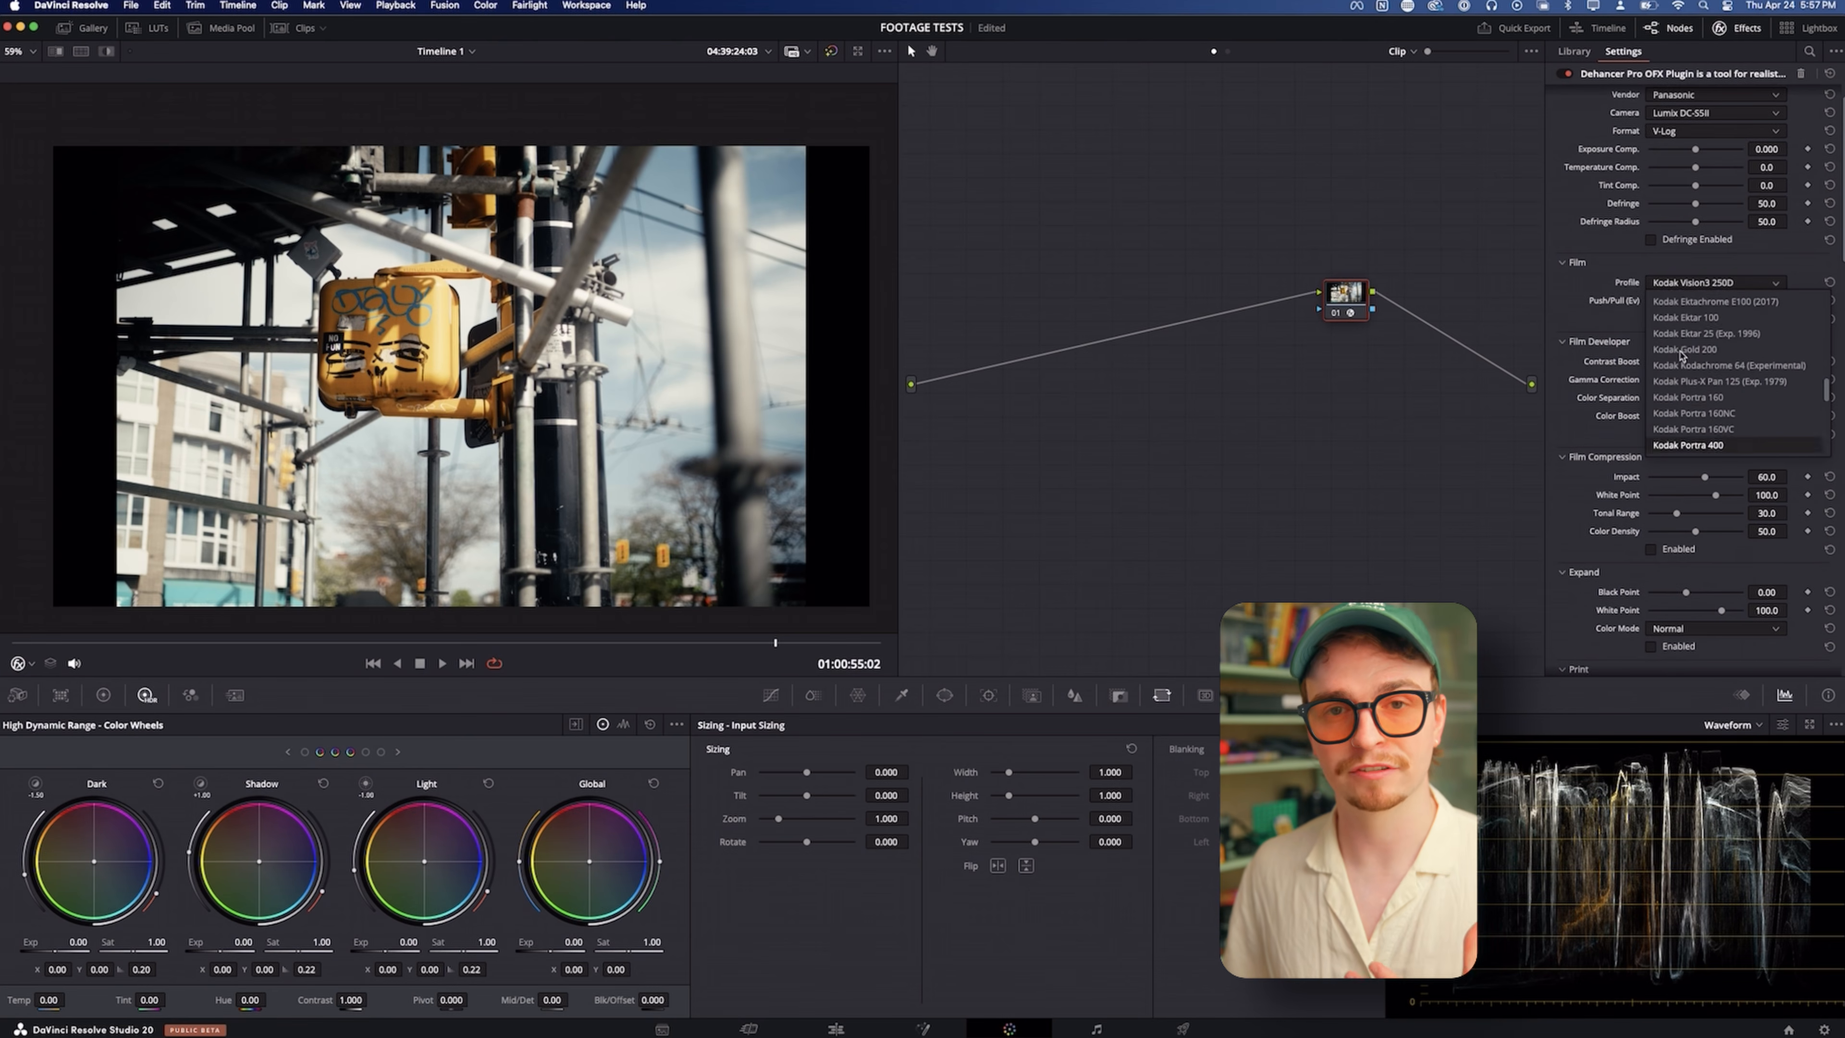
scroll(1681, 355, down, 2)
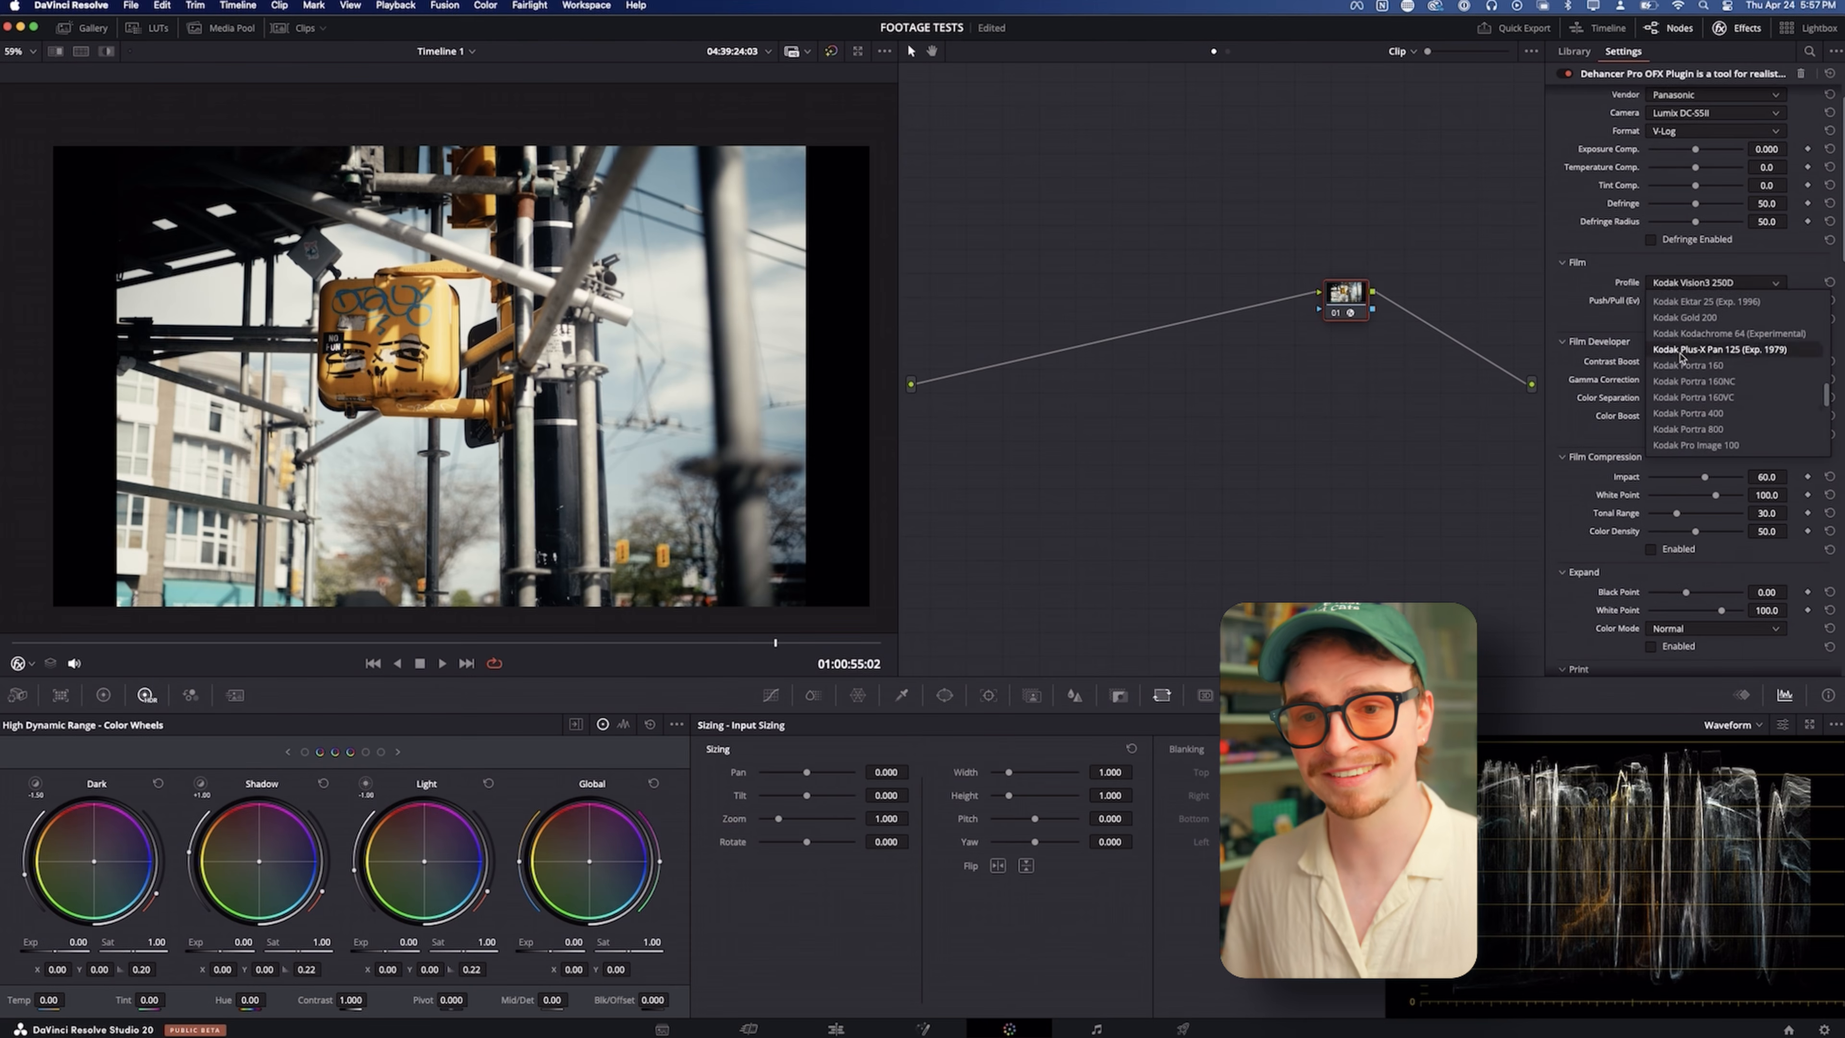
scroll(1682, 355, down, 1)
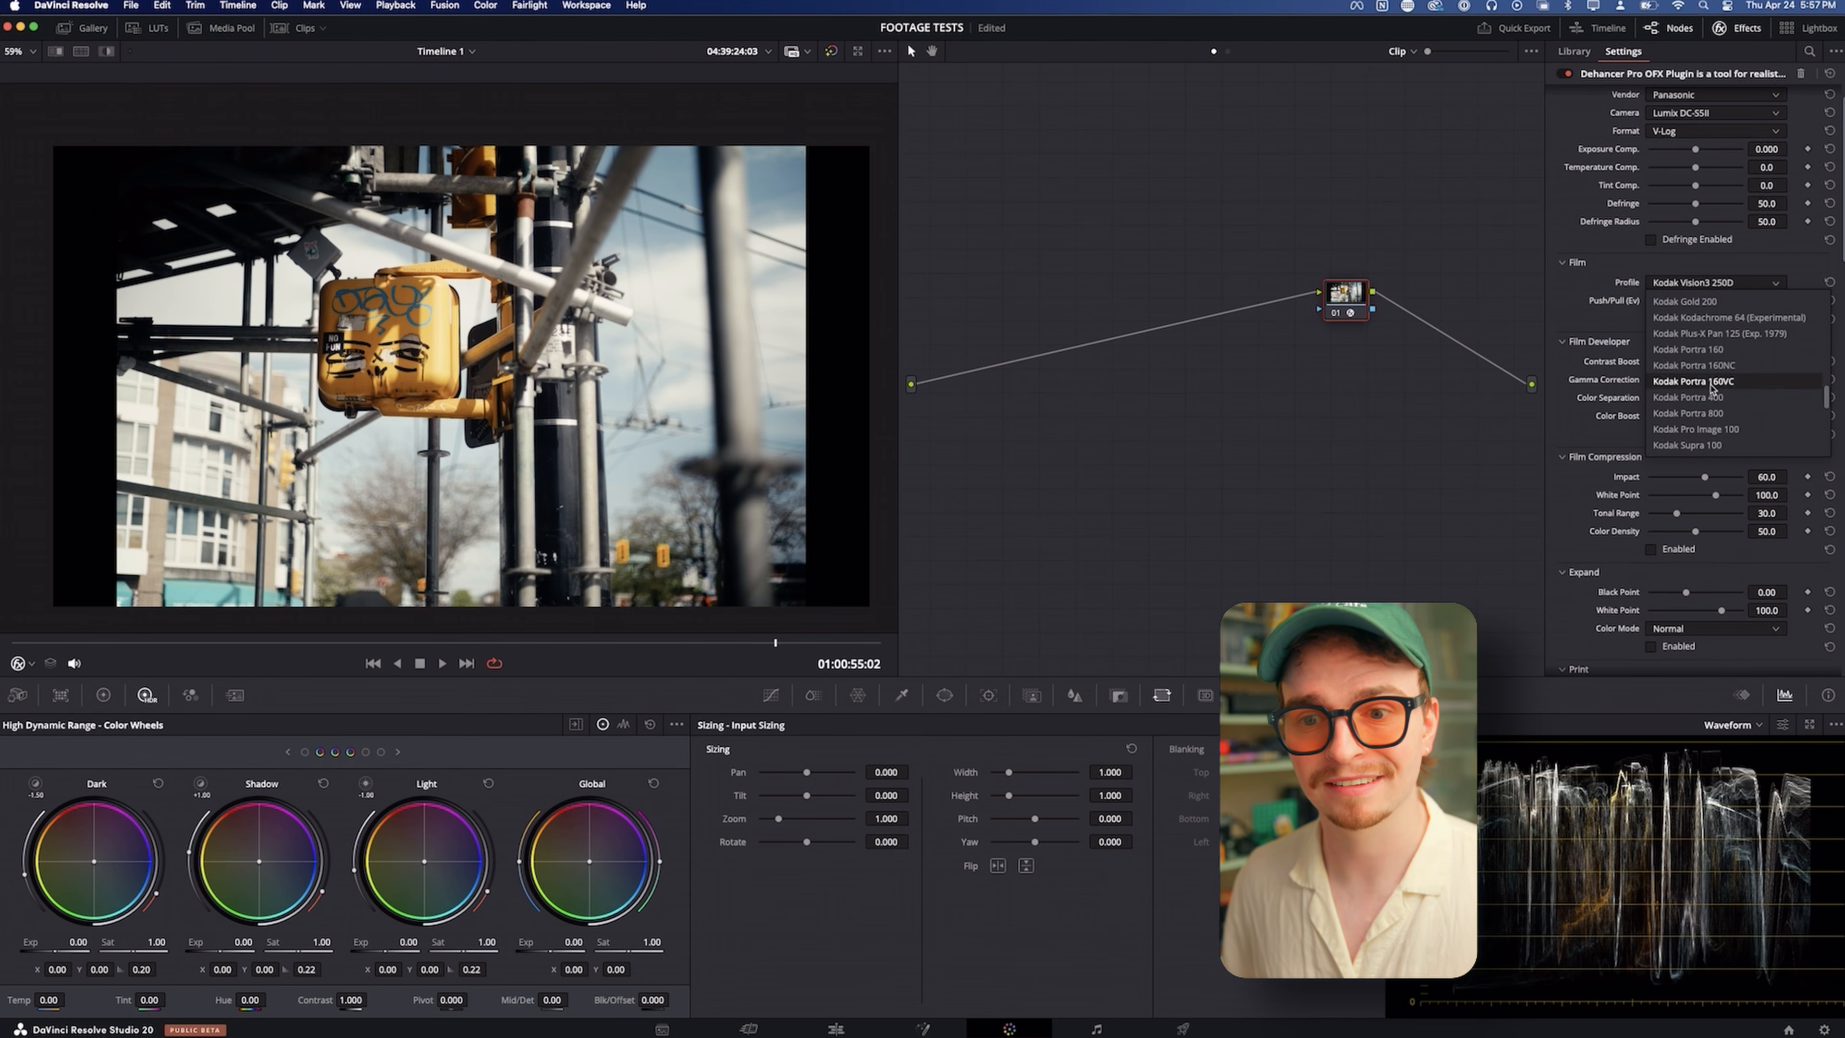
scroll(1711, 403, up, 8)
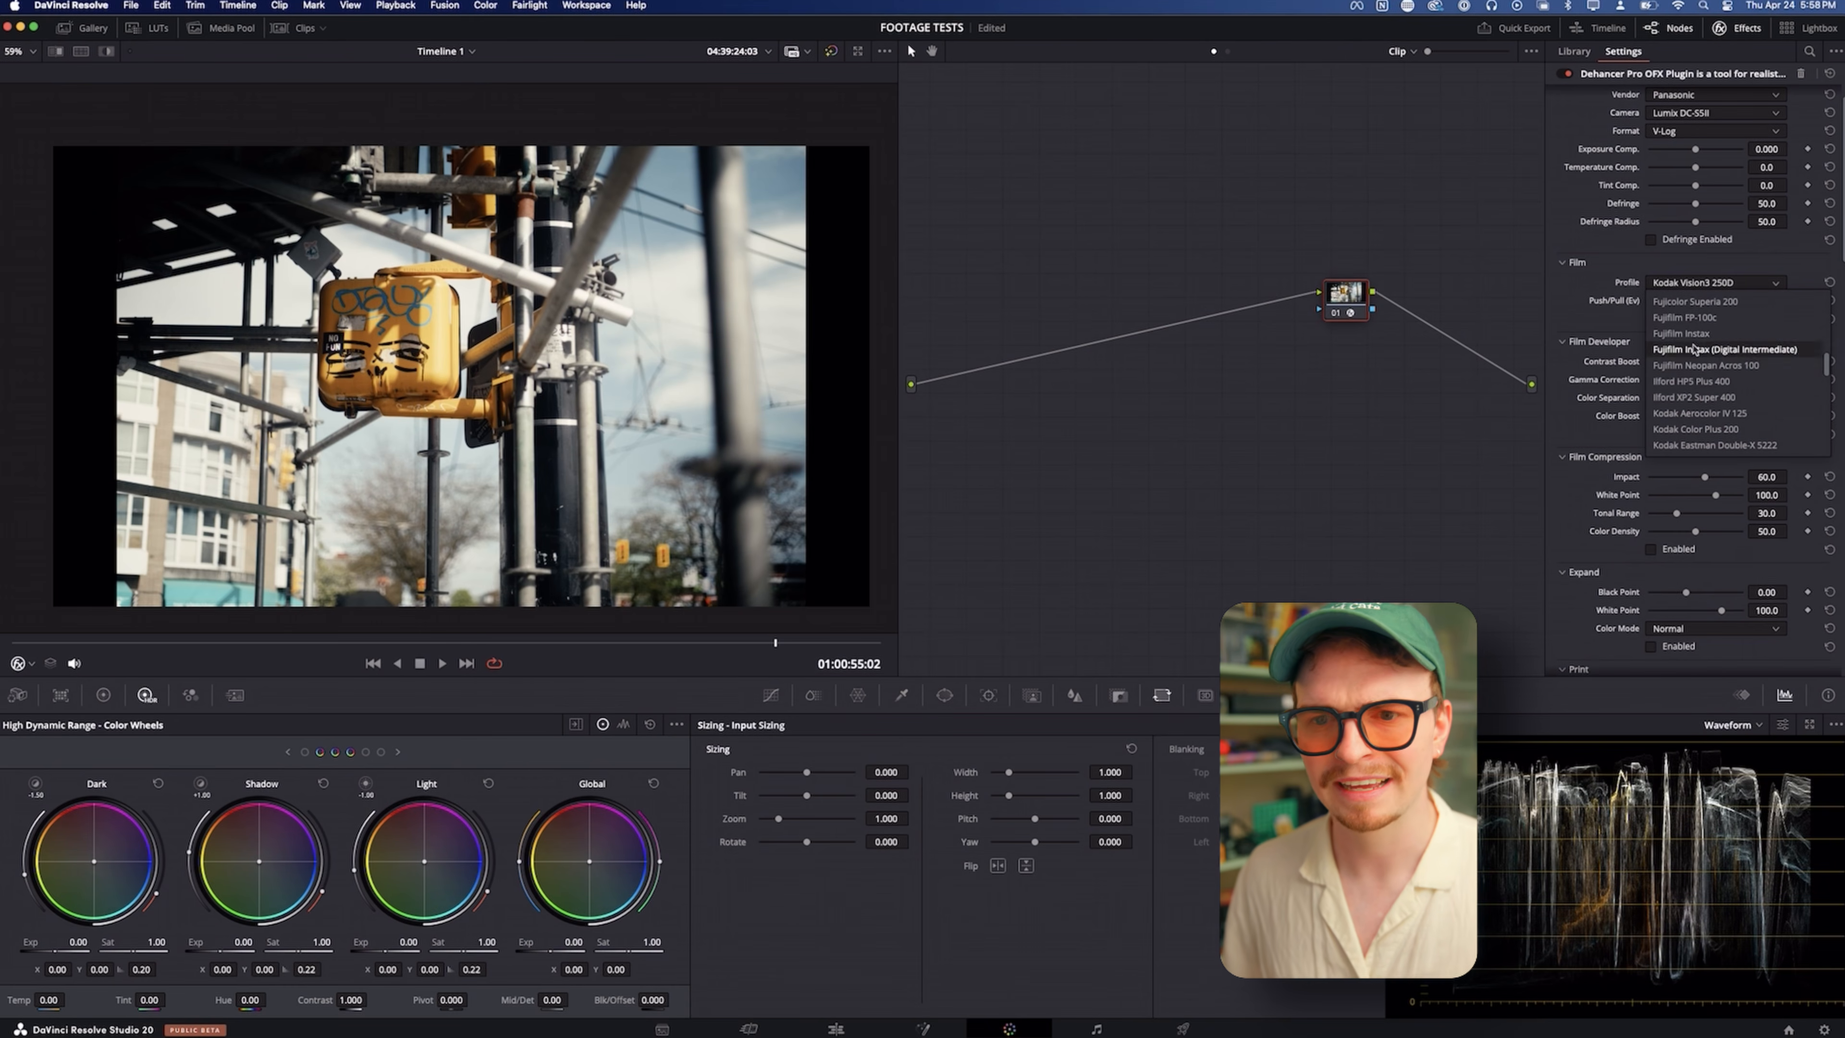
scroll(1696, 342, up, 1)
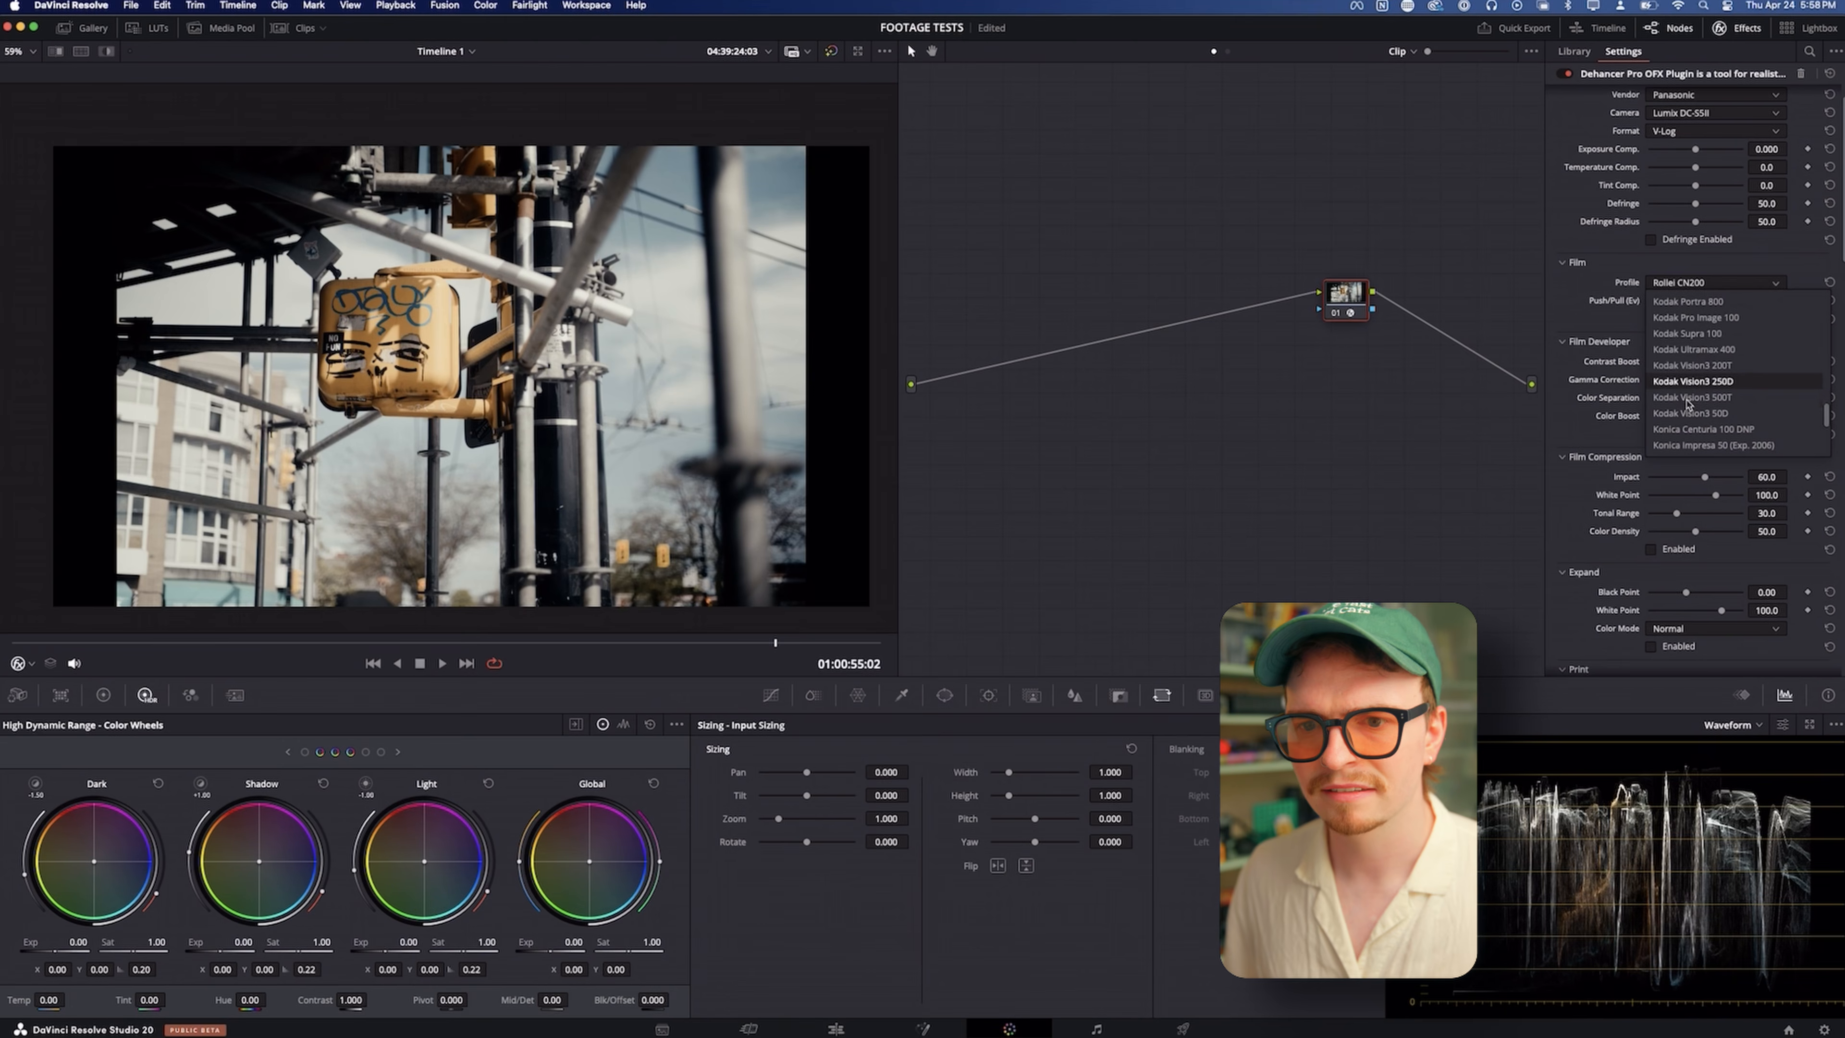
click(1690, 413)
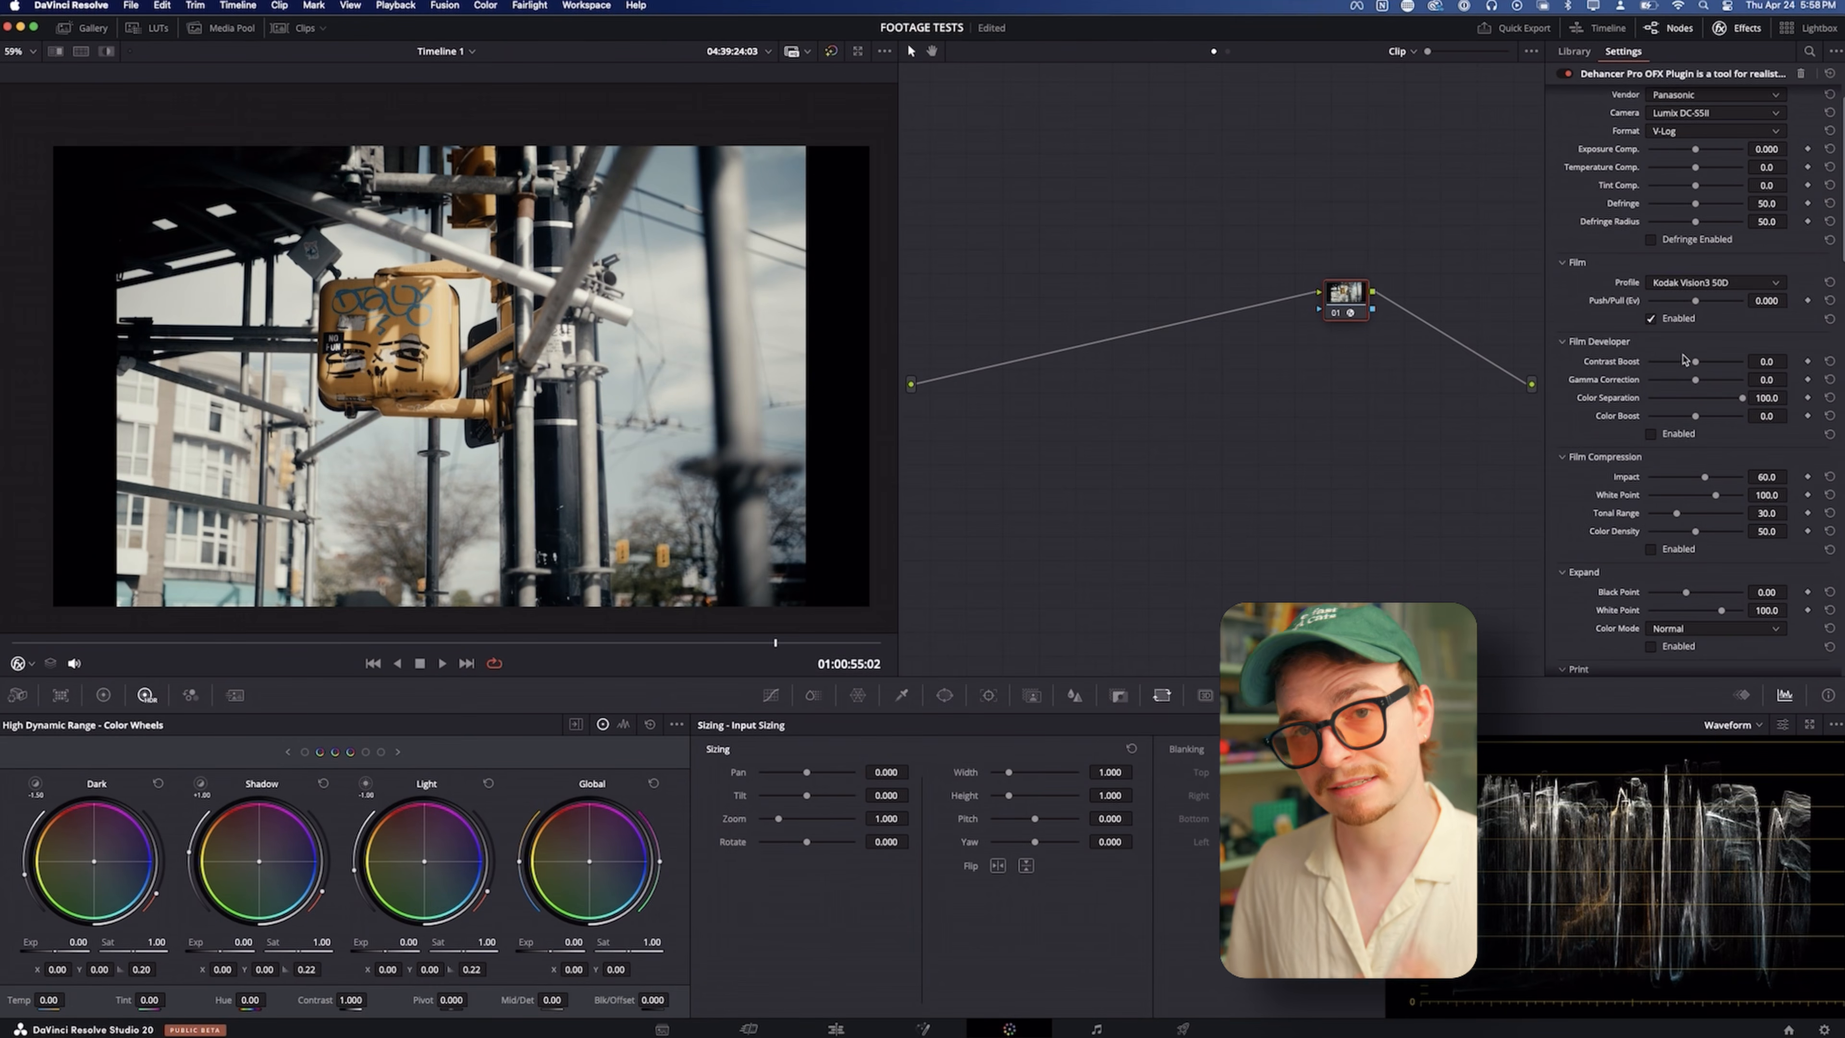
Adjust the Film section's Push/Pull to about 0.295
drag(1733, 307, 1703, 308)
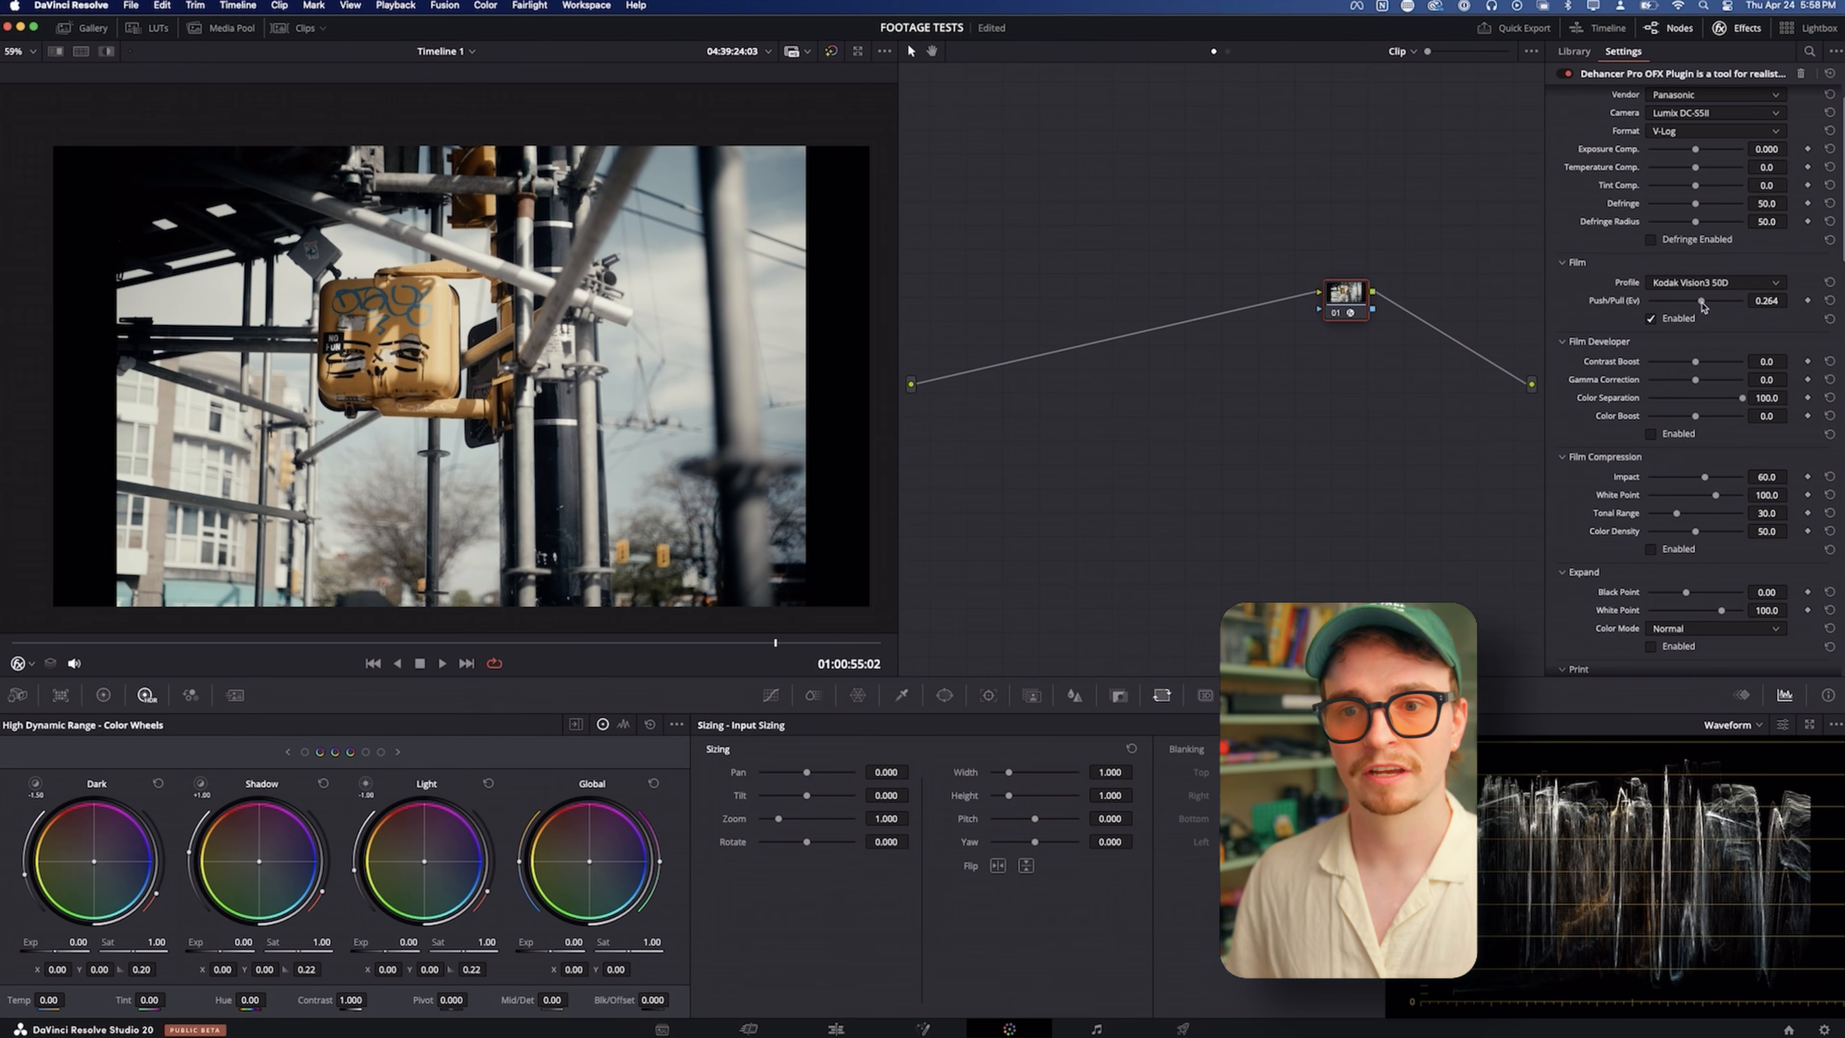
drag(1701, 306, 1698, 306)
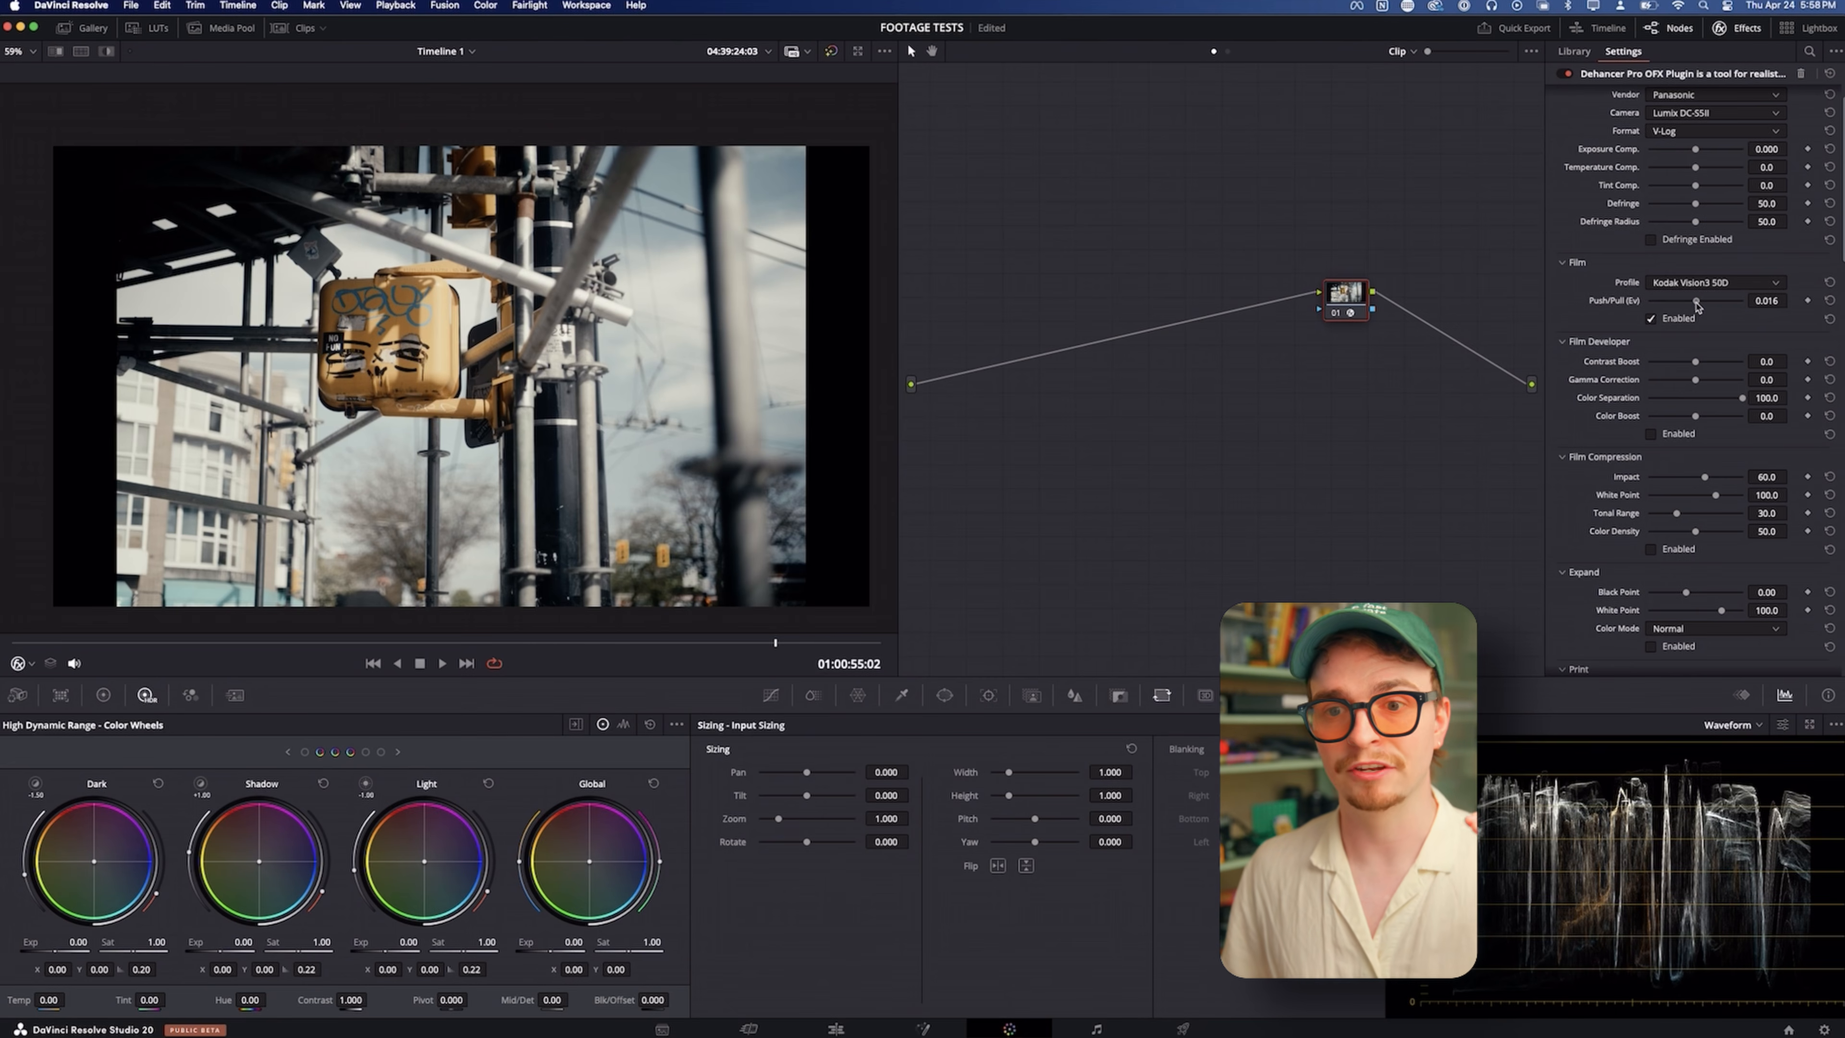
mouse_move(1698, 306)
mouse_down()
mouse_move(1656, 309)
mouse_move(1732, 301)
mouse_move(1706, 309)
mouse_up()
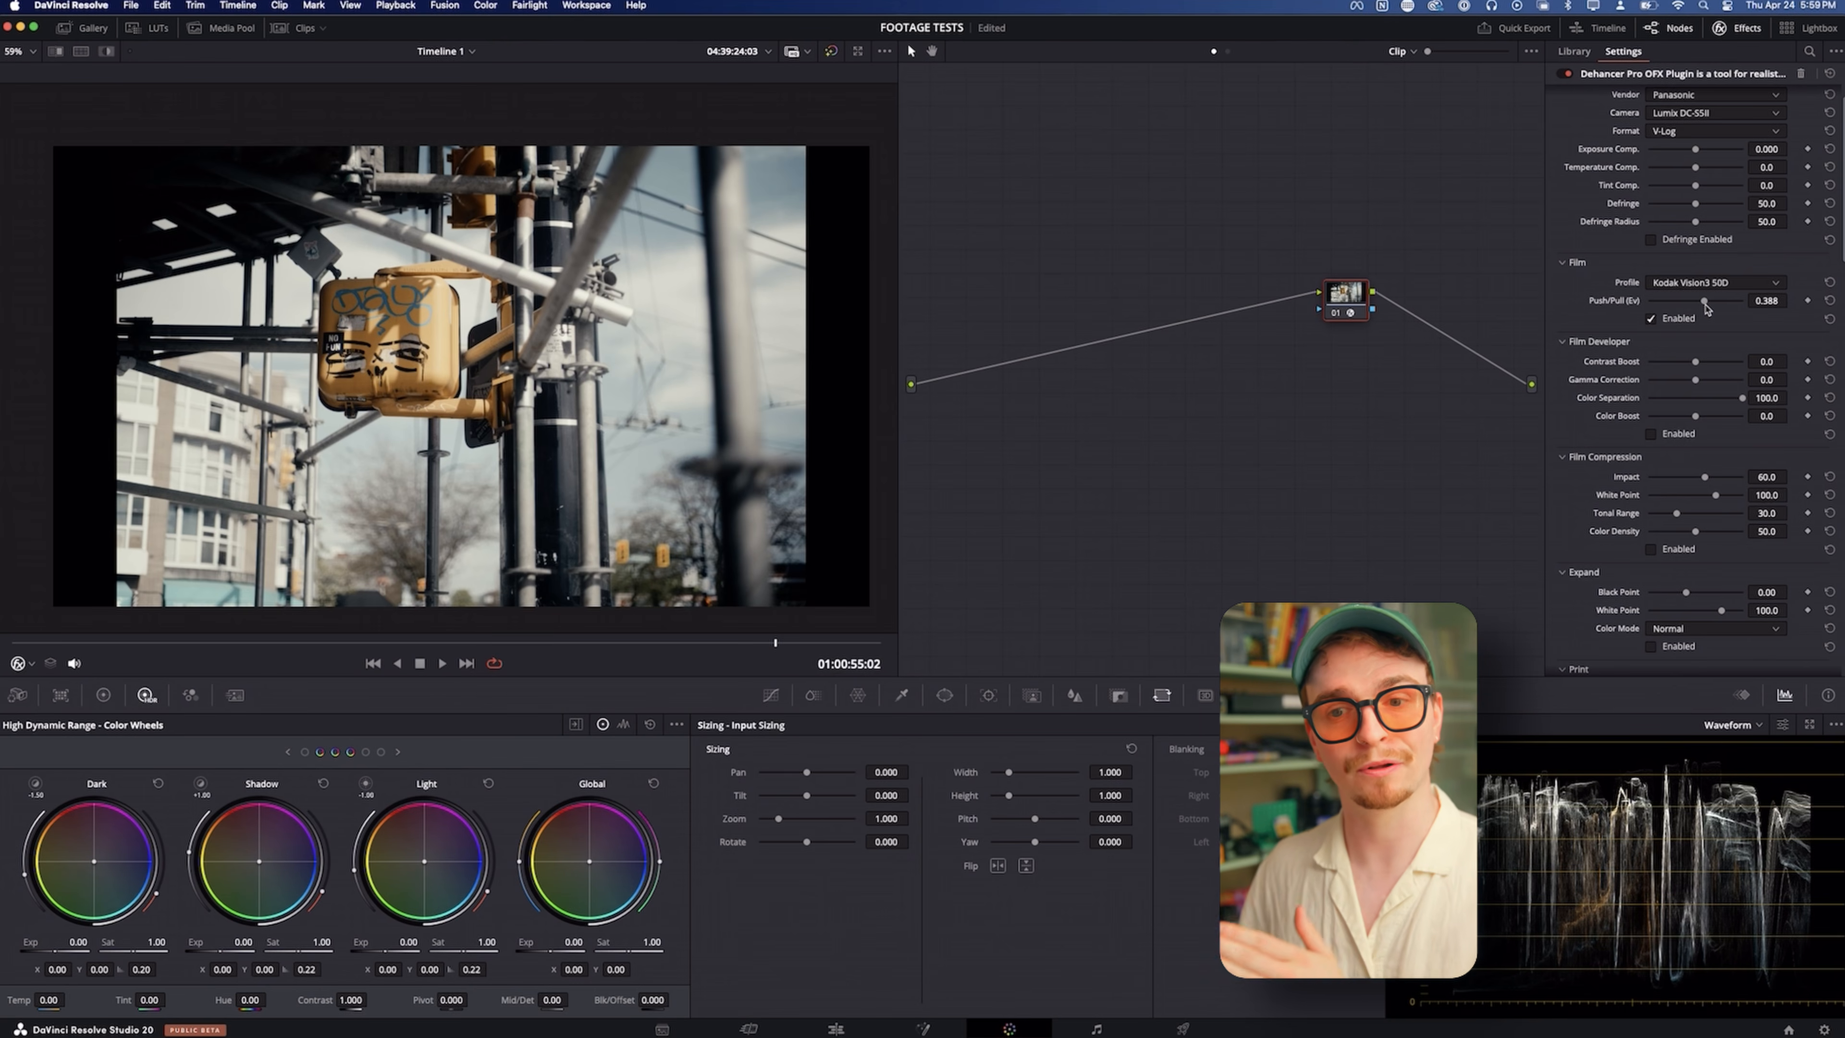
Enable Expand and set its black point to about -10.31 and its white point to about 99.8
scroll(1575, 309, down, 6)
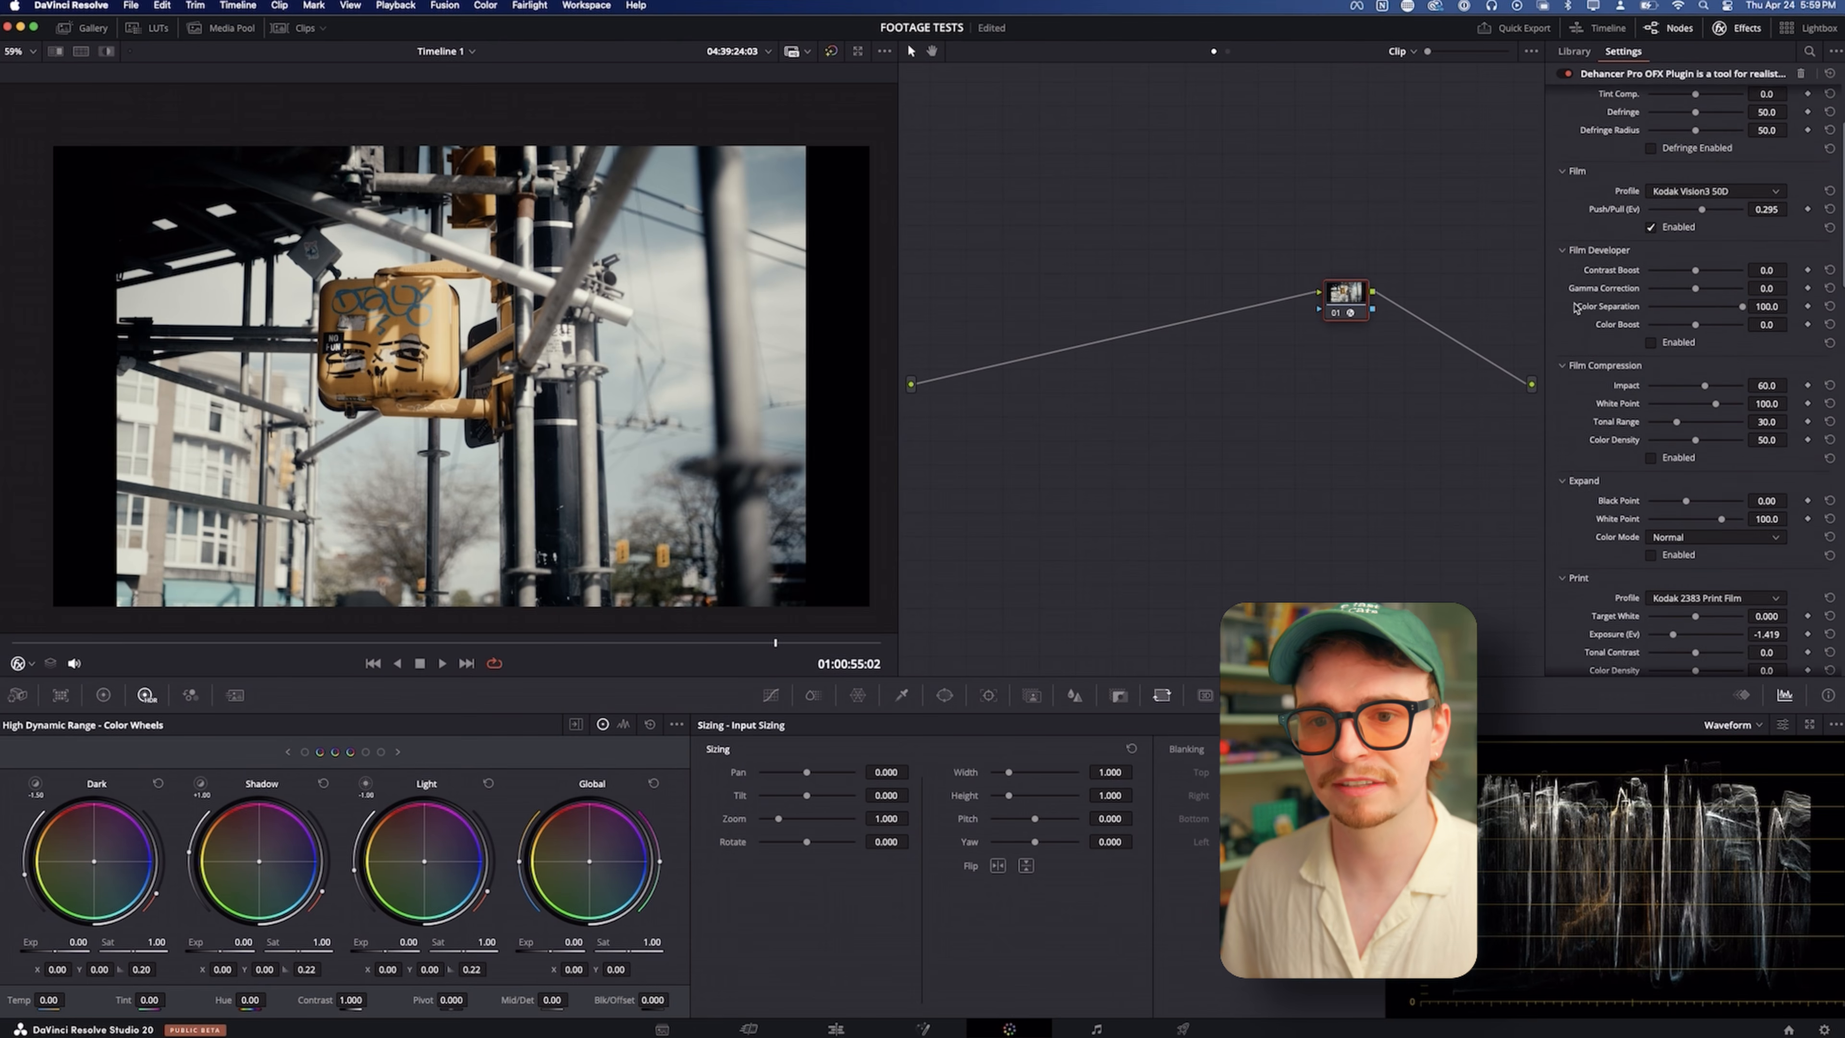
click(1650, 418)
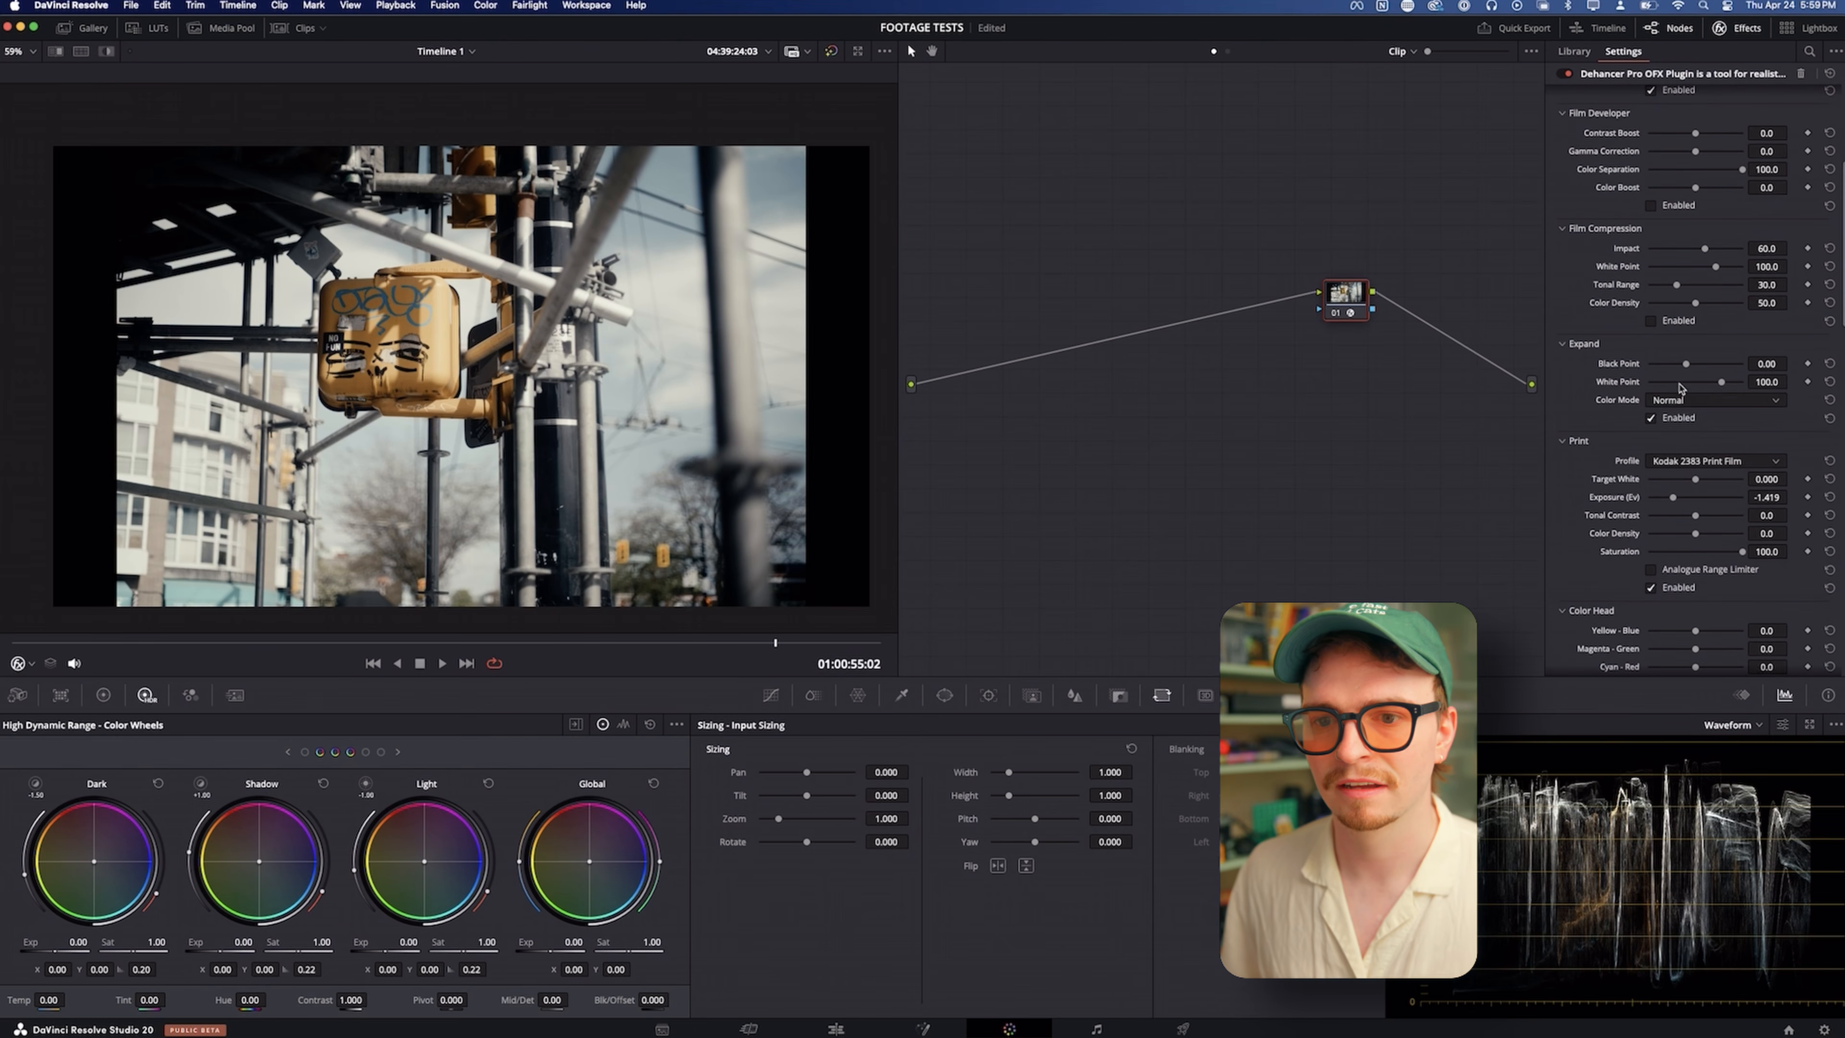
drag(1686, 364, 1720, 385)
scroll(1645, 389, up, 4)
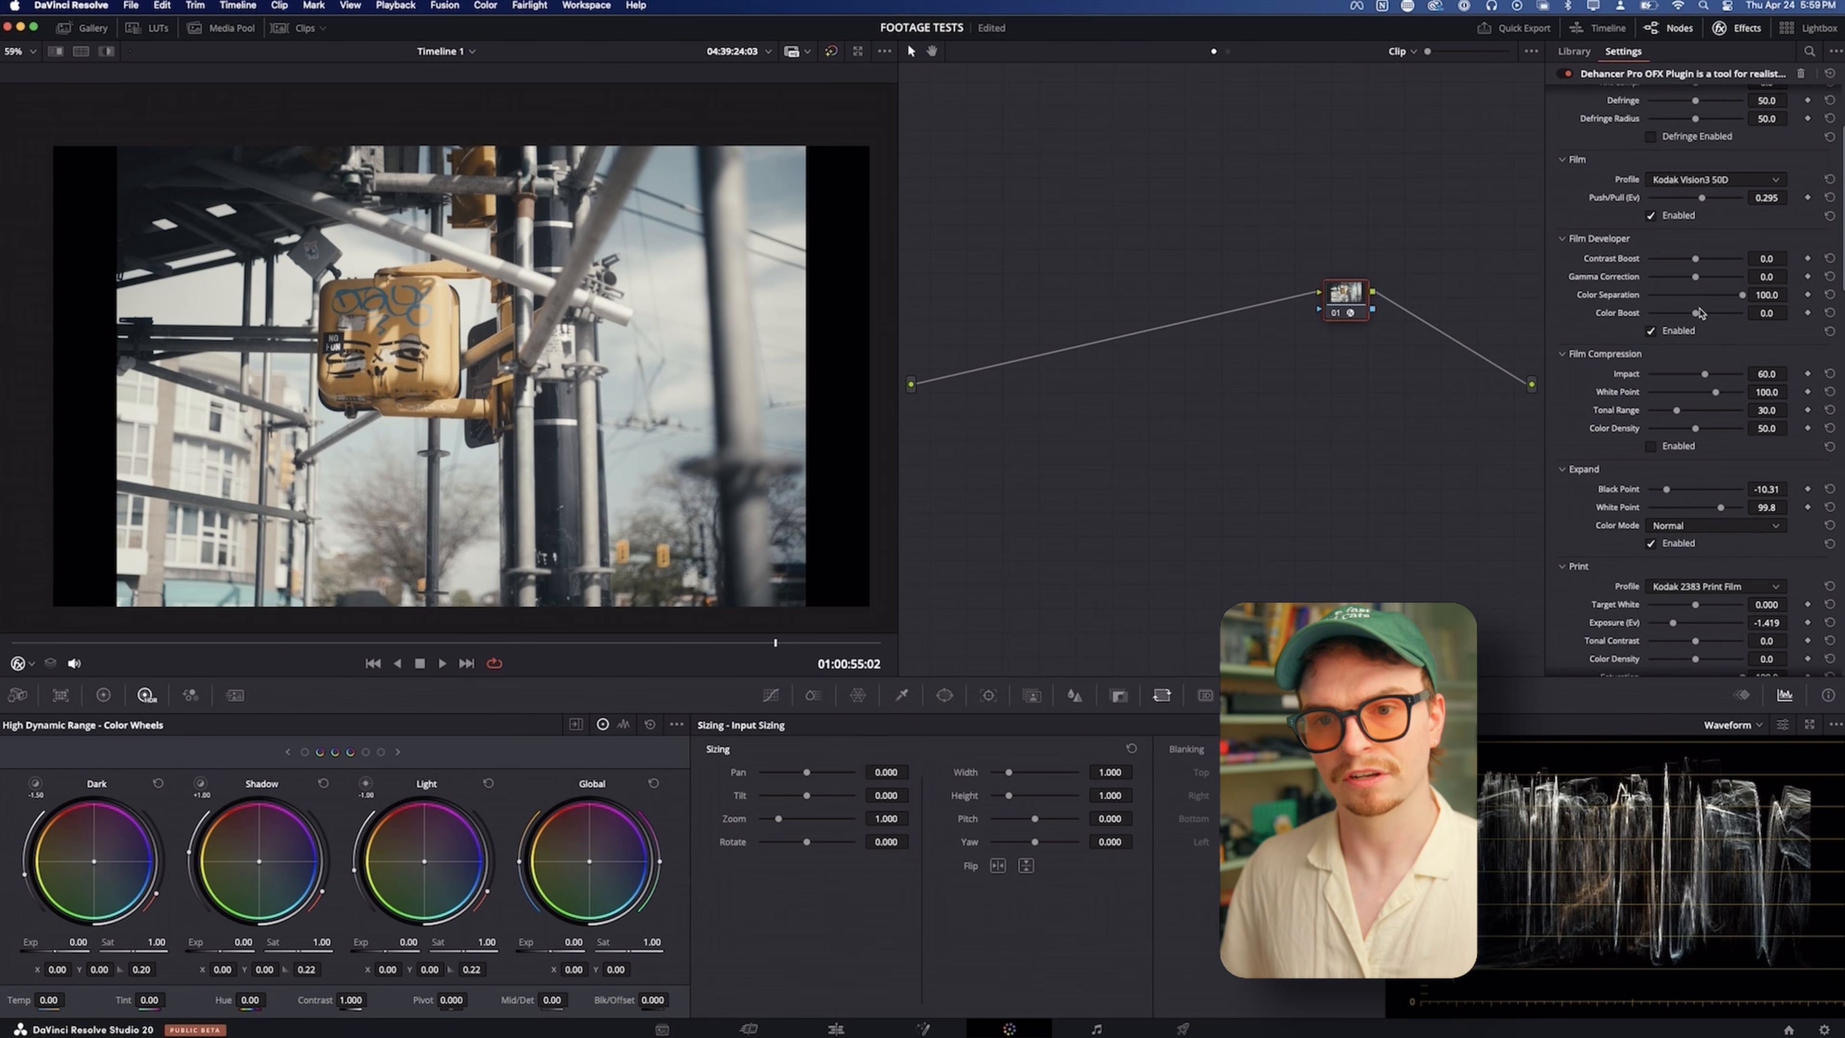
Set the Film Developer's Color Boost to about 59.7 and try Contrast Boost at about 72.1 with Gamma Correction at about 1.2
drag(1695, 314, 1722, 313)
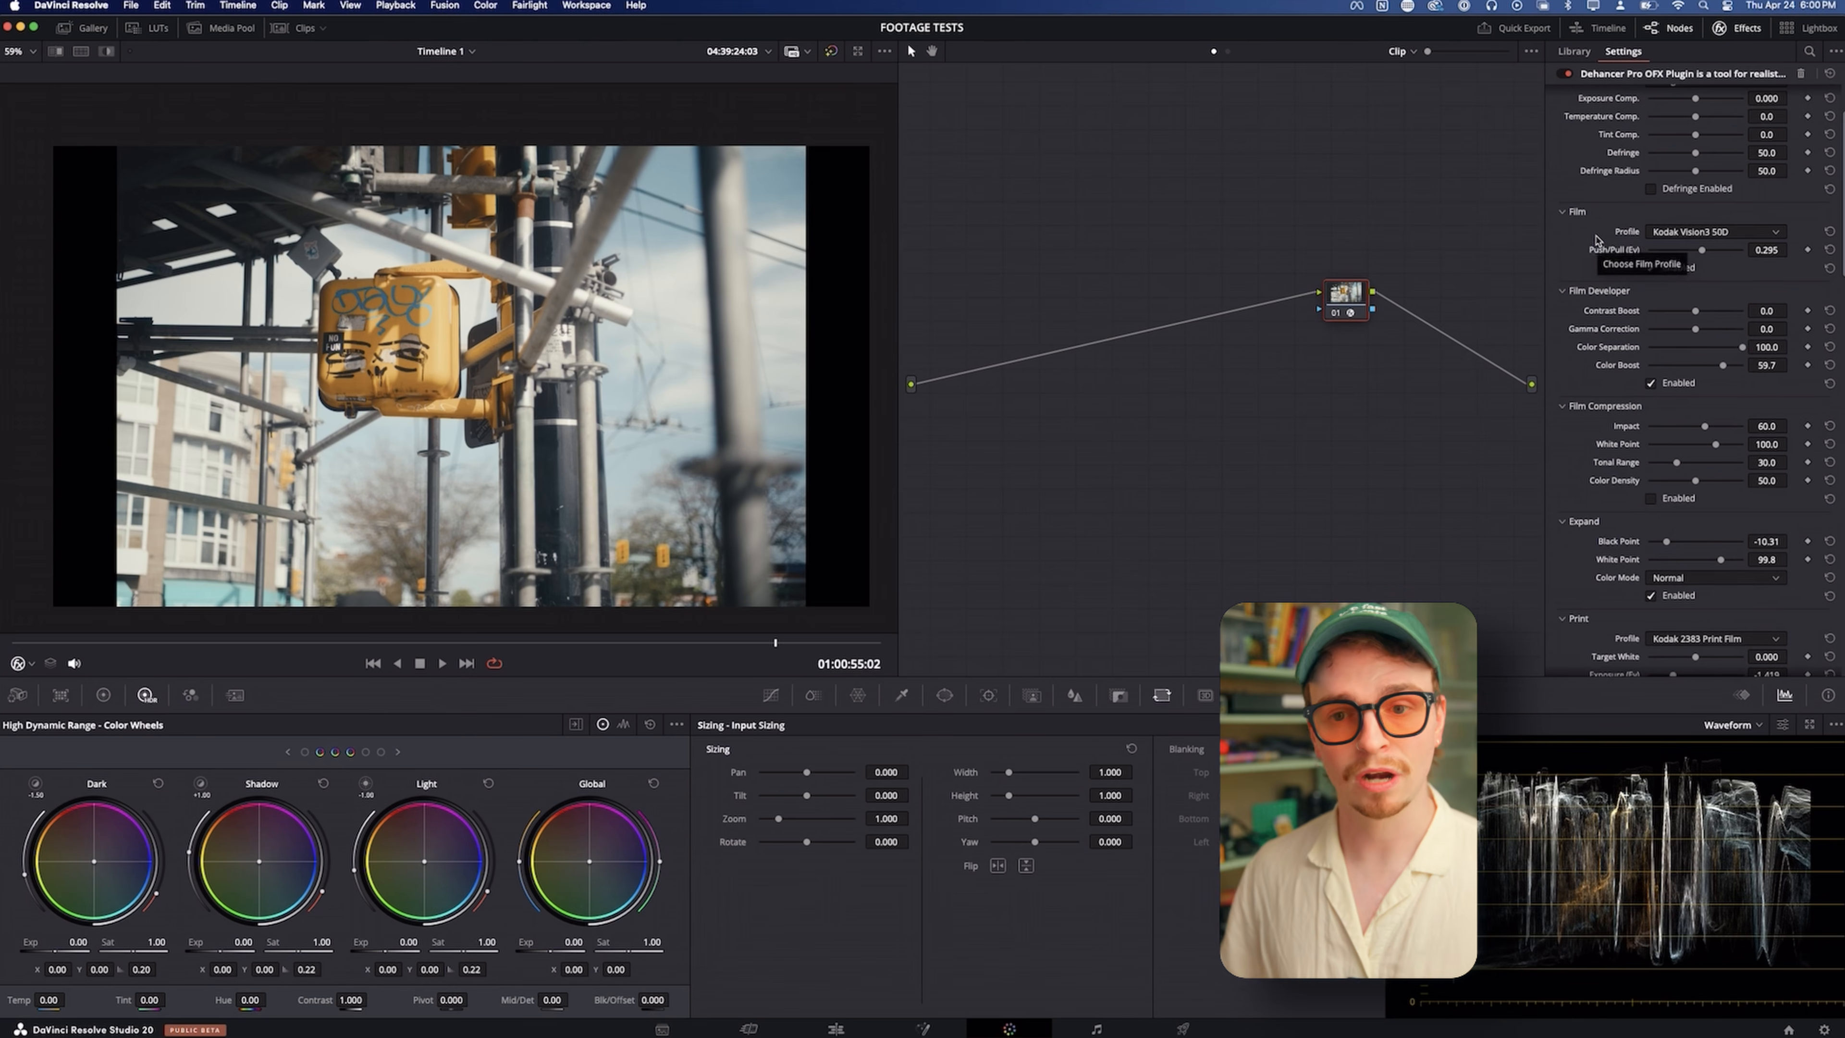
scroll(1595, 240, up, 3)
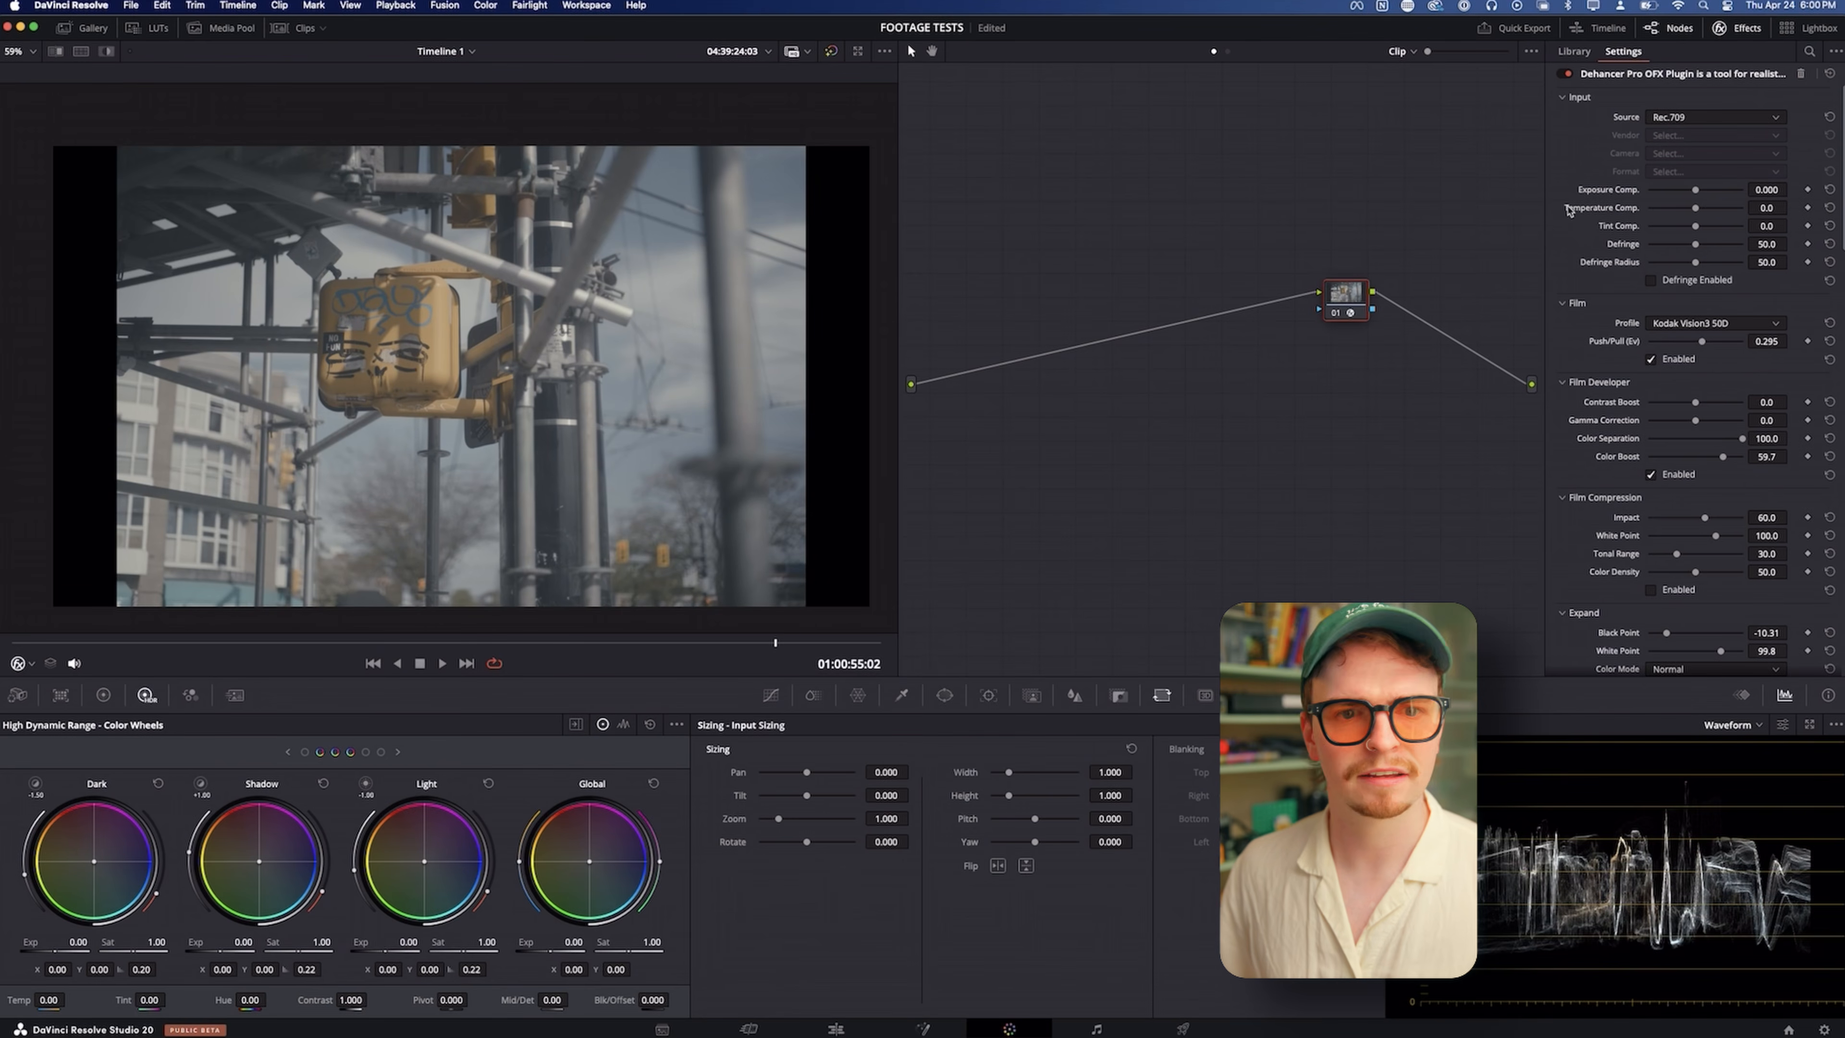
scroll(1559, 269, down, 1)
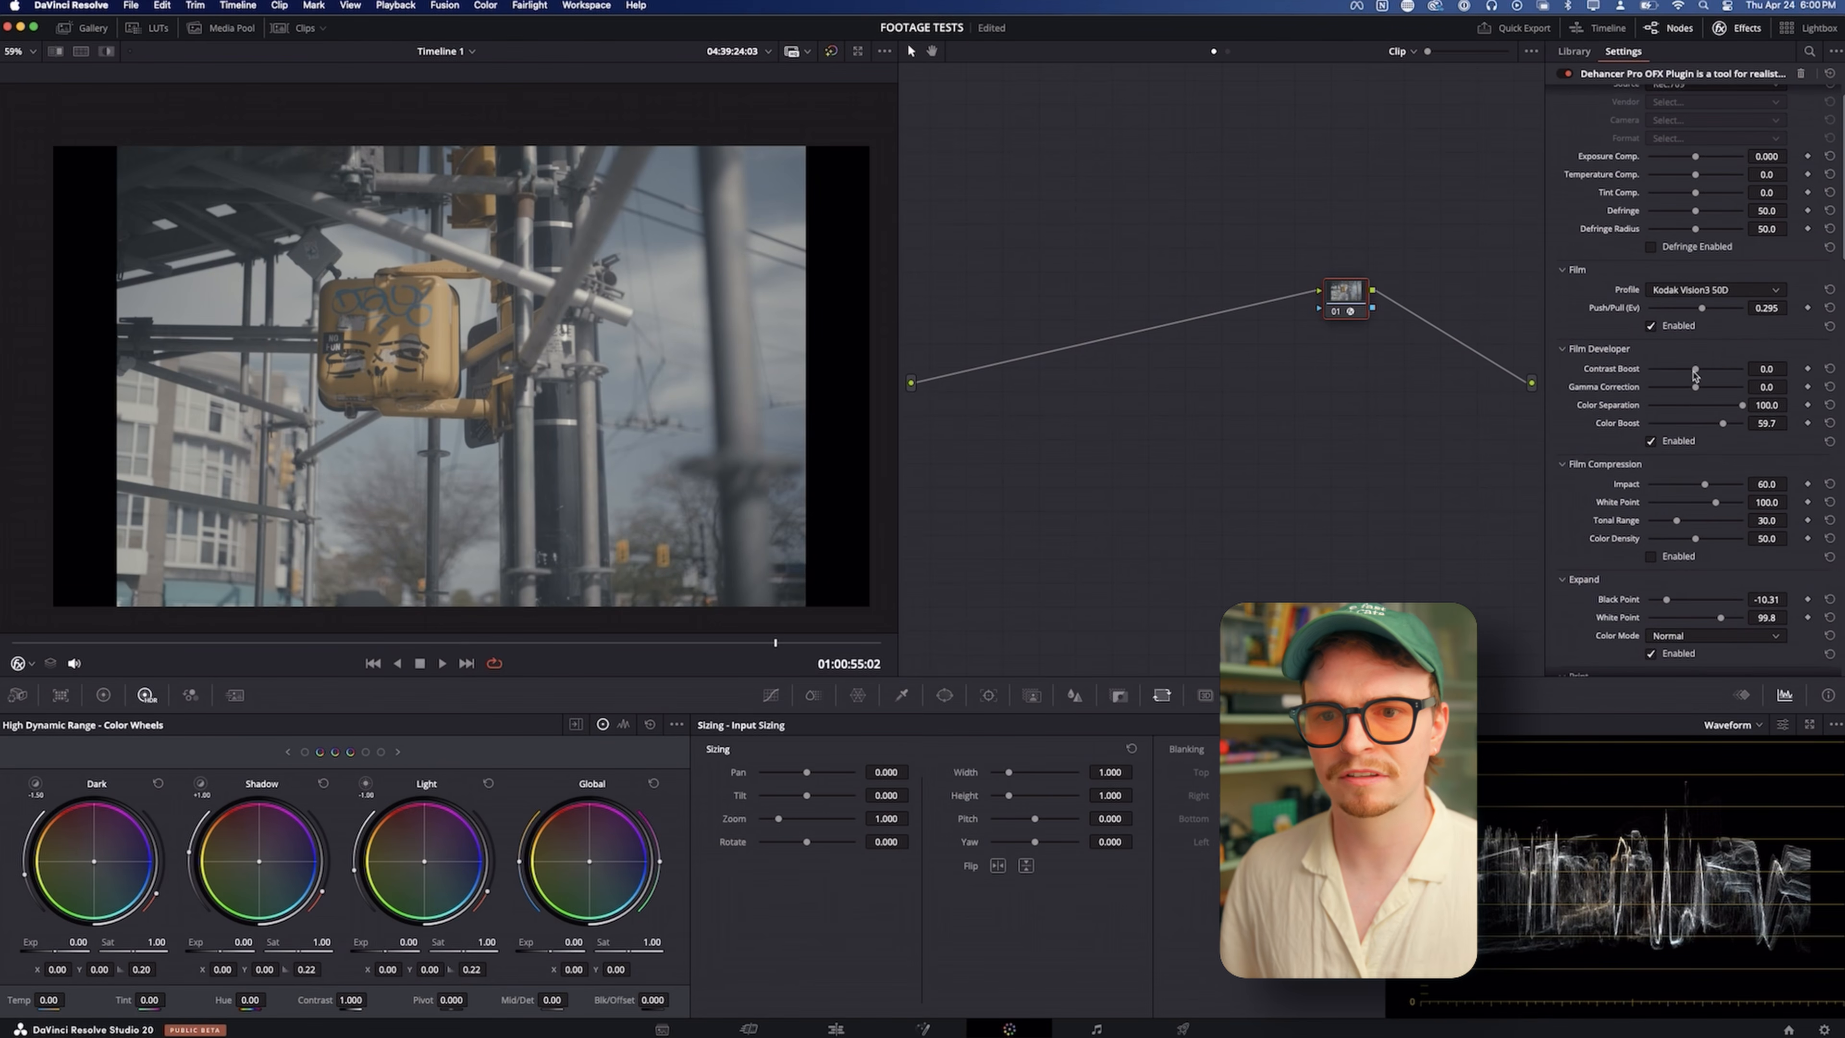
mouse_move(1695, 369)
mouse_down()
mouse_move(1728, 369)
mouse_move(1695, 391)
mouse_move(1740, 410)
mouse_move(1692, 394)
mouse_up()
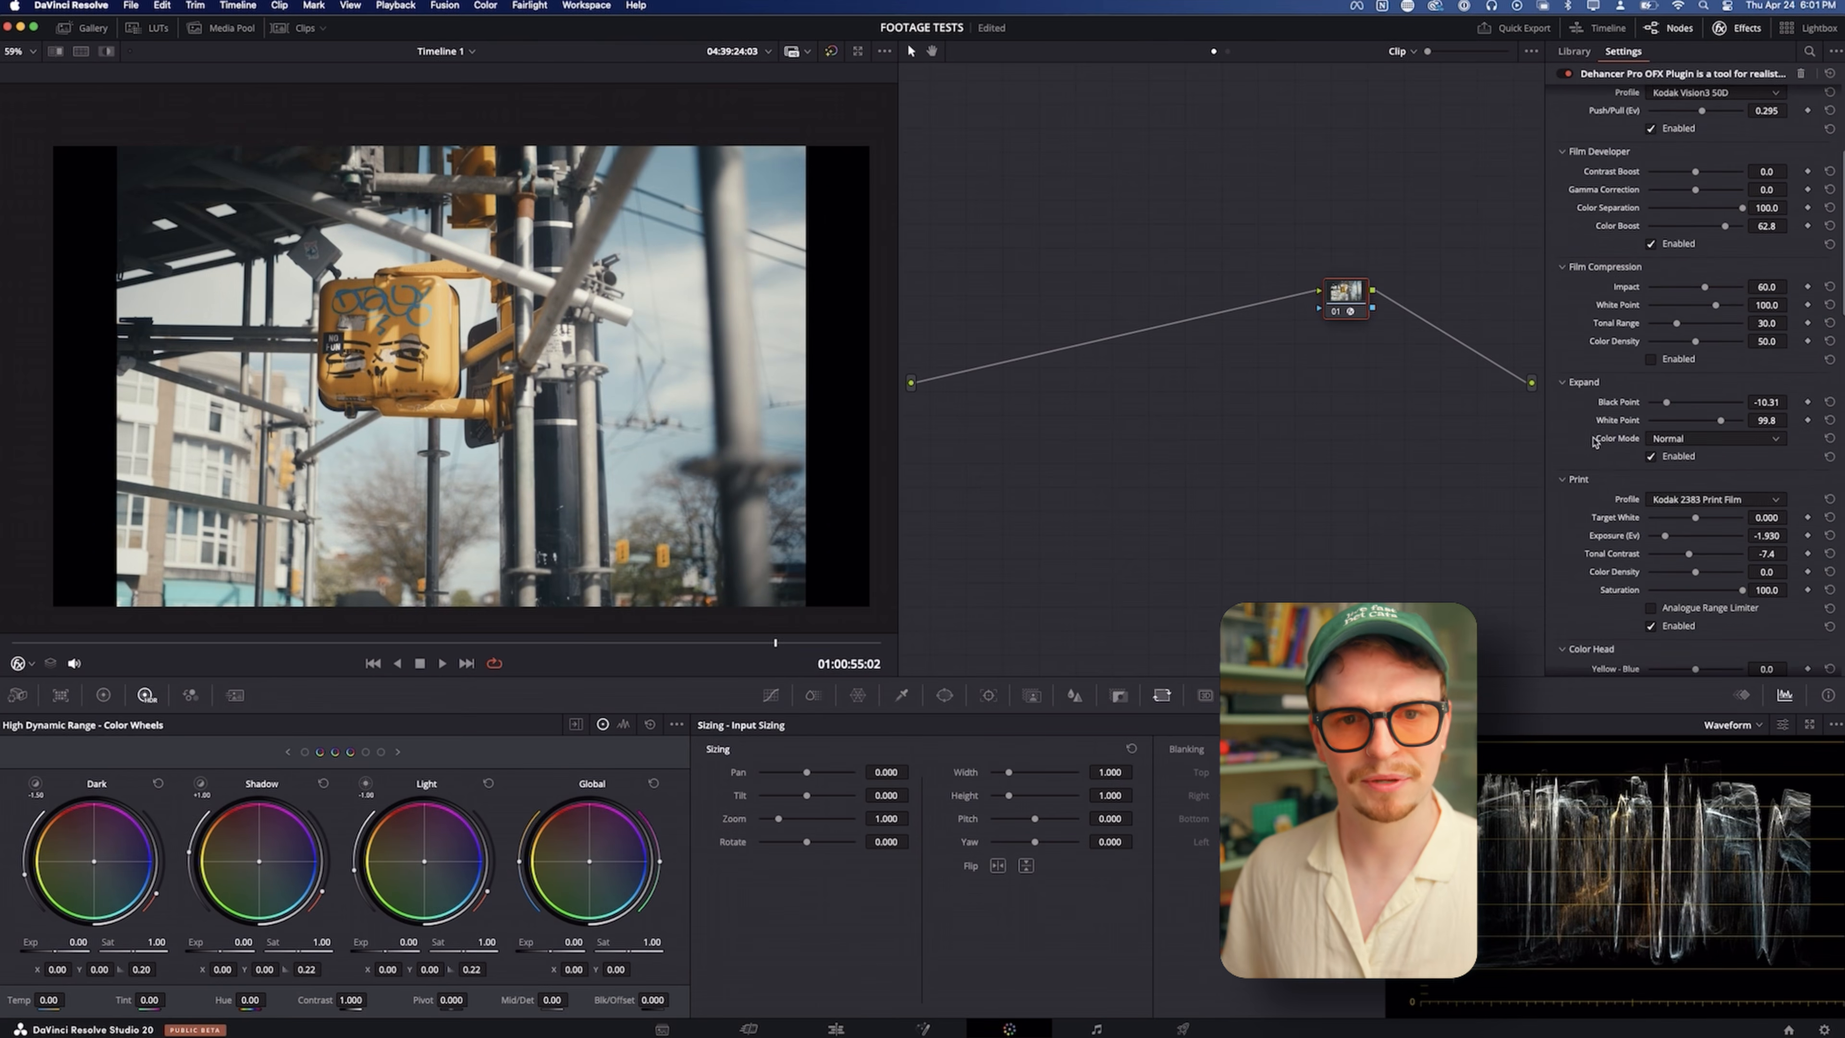
scroll(1592, 441, up, 1)
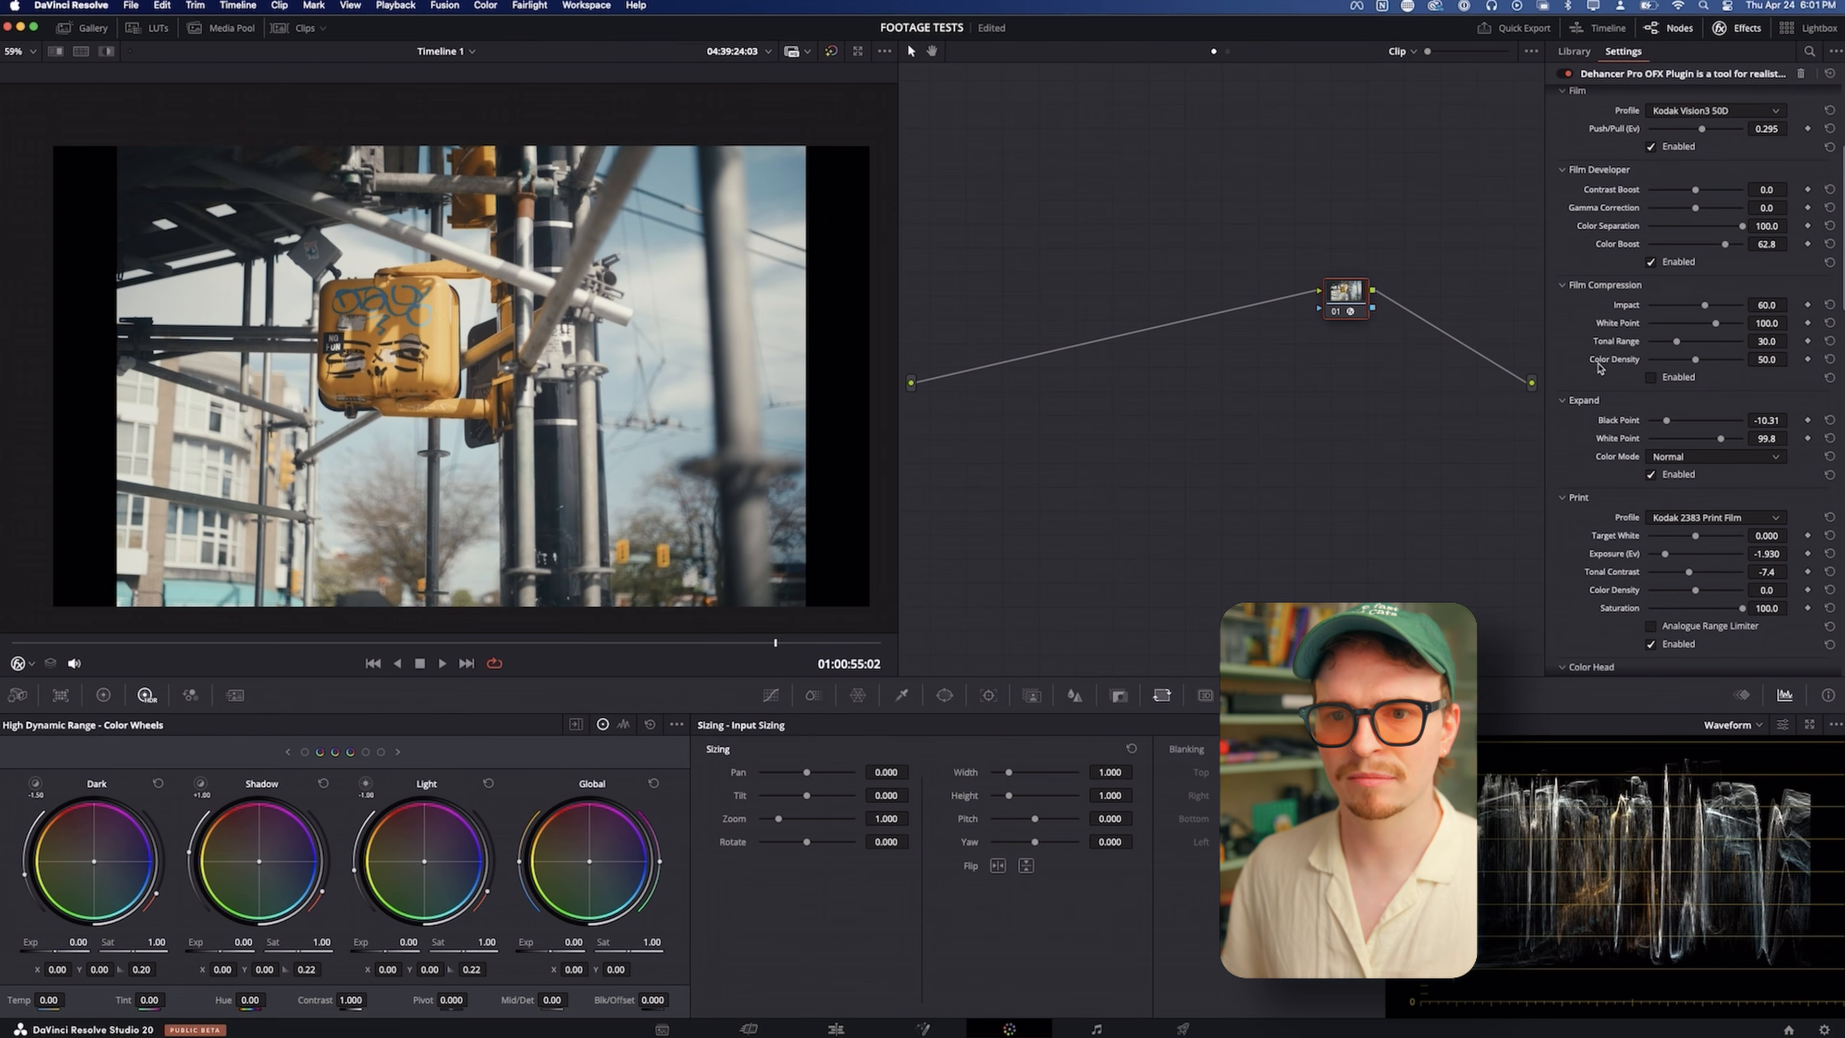
Enable Film Compression, set its Impact to about 53.5 and White Point to about 90.7, and compare the image with and without it
click(1651, 378)
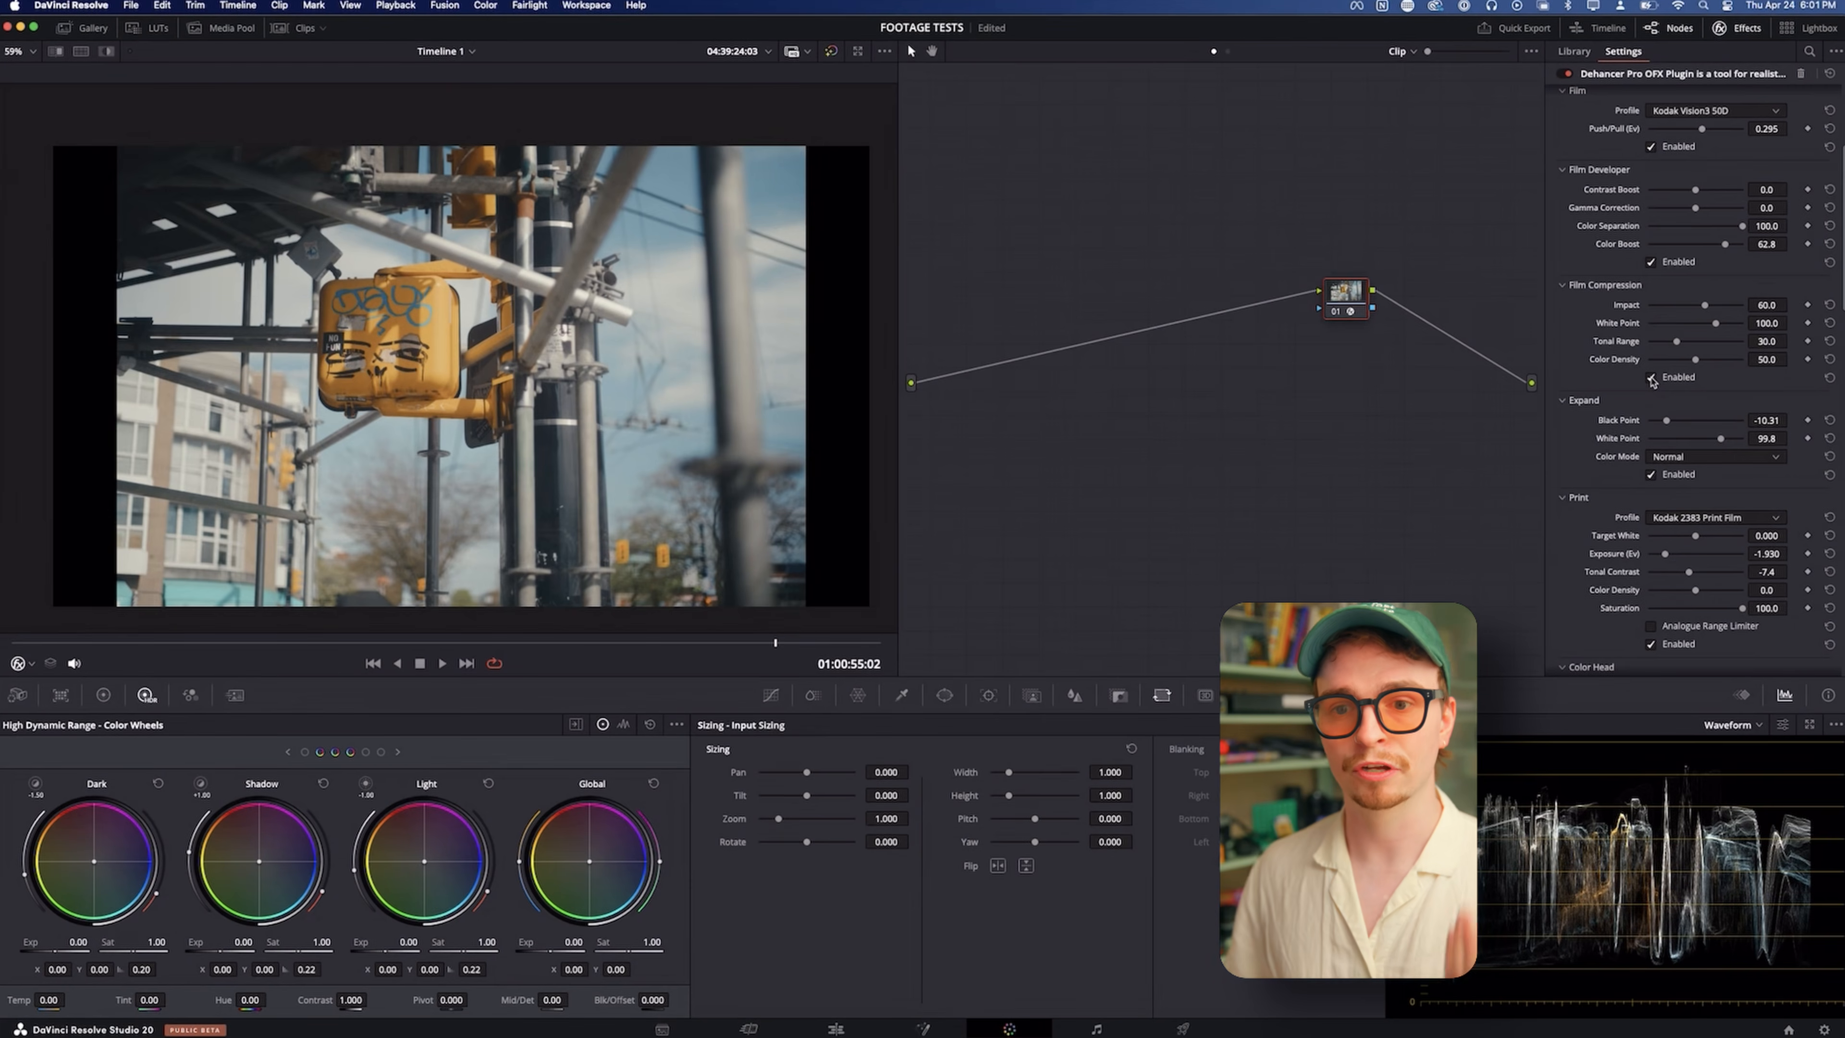
mouse_move(1714, 310)
mouse_down()
mouse_move(1678, 308)
mouse_move(1710, 325)
mouse_move(1697, 315)
mouse_up()
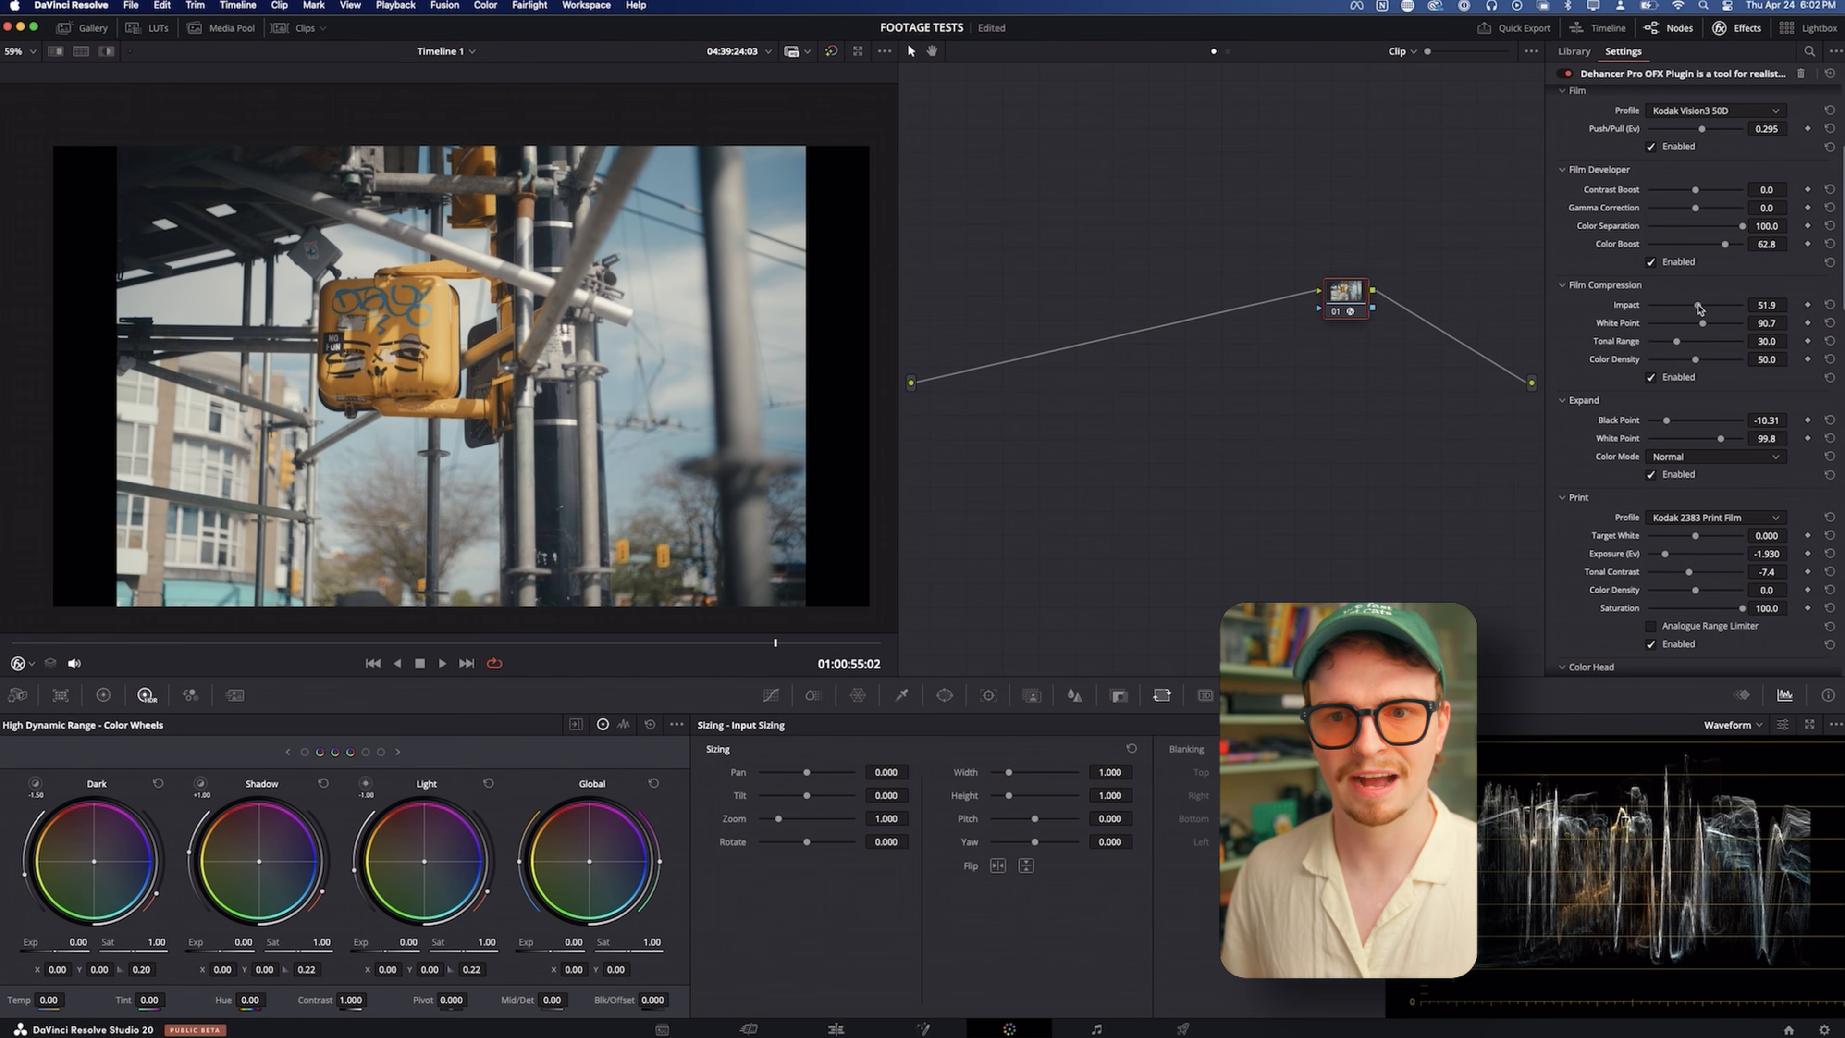
click(1650, 377)
click(1650, 377)
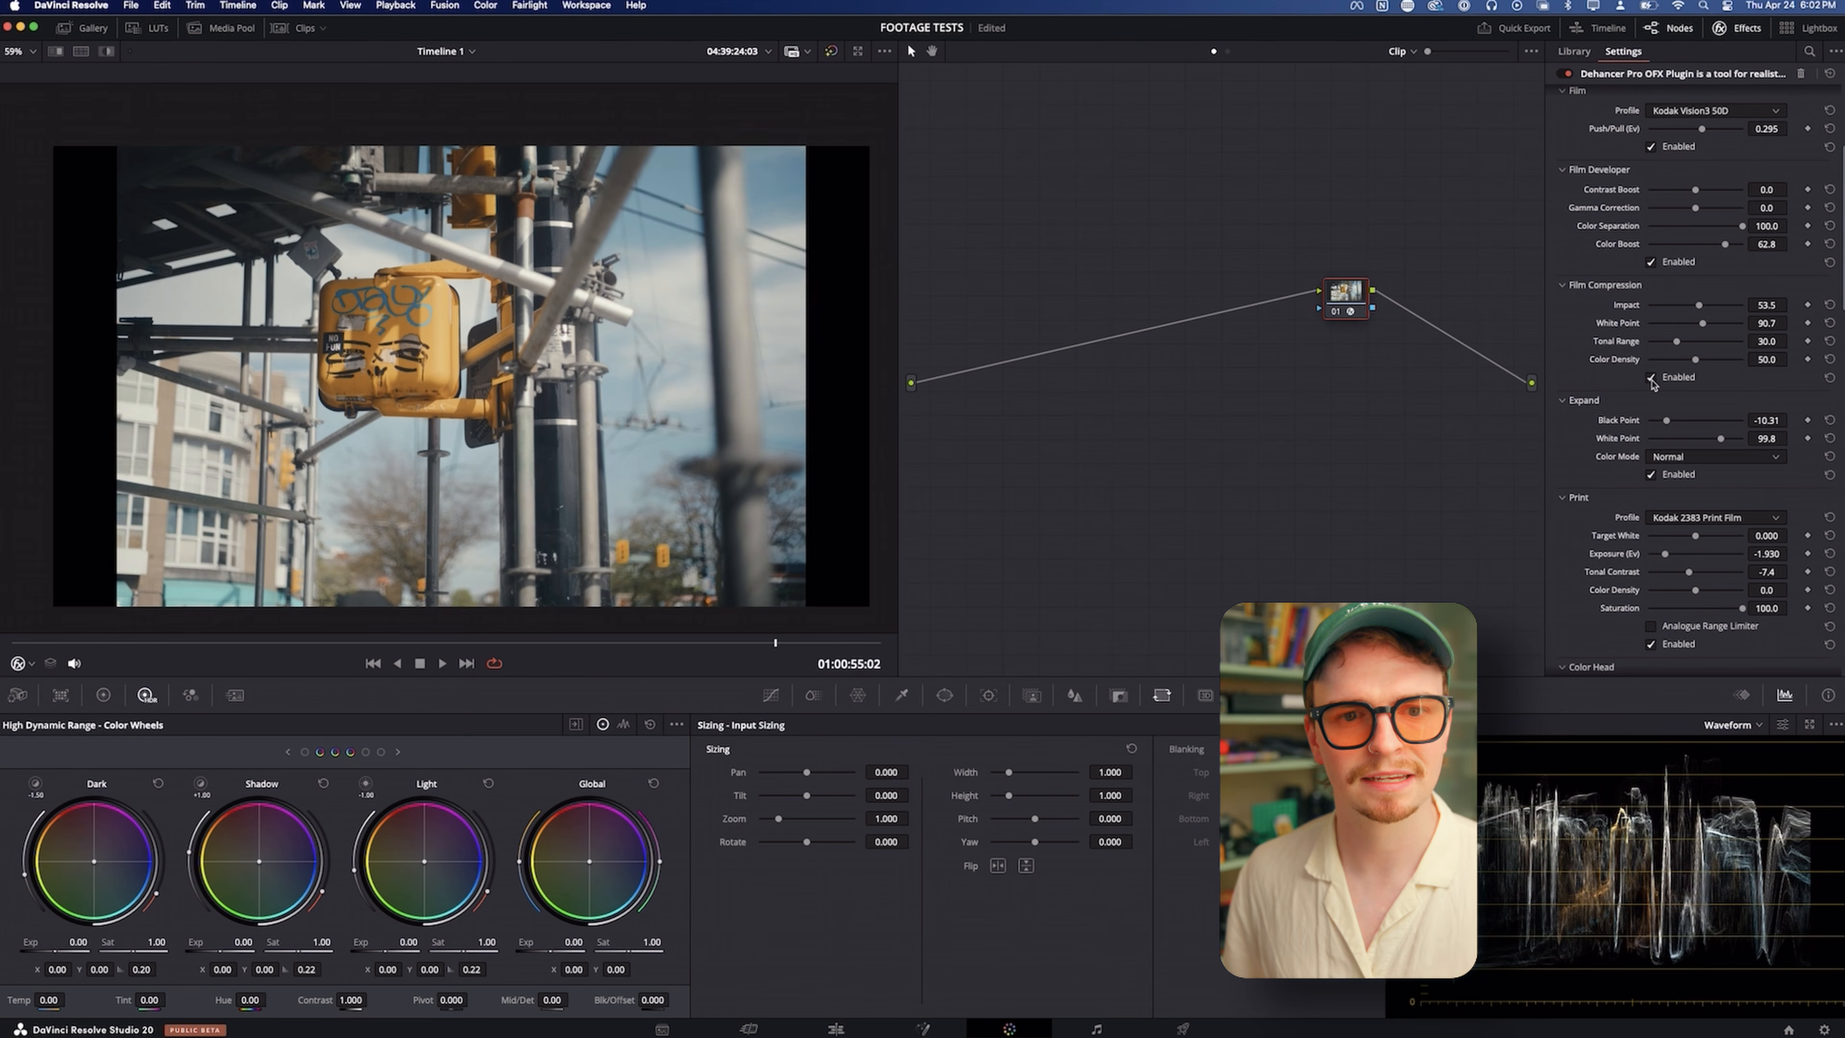
Try Color Head shifts of about -3.5 on Cyan-Red and 11.2 on Magenta-Green, and undo both
scroll(1584, 356, down, 8)
scroll(1571, 342, down, 2)
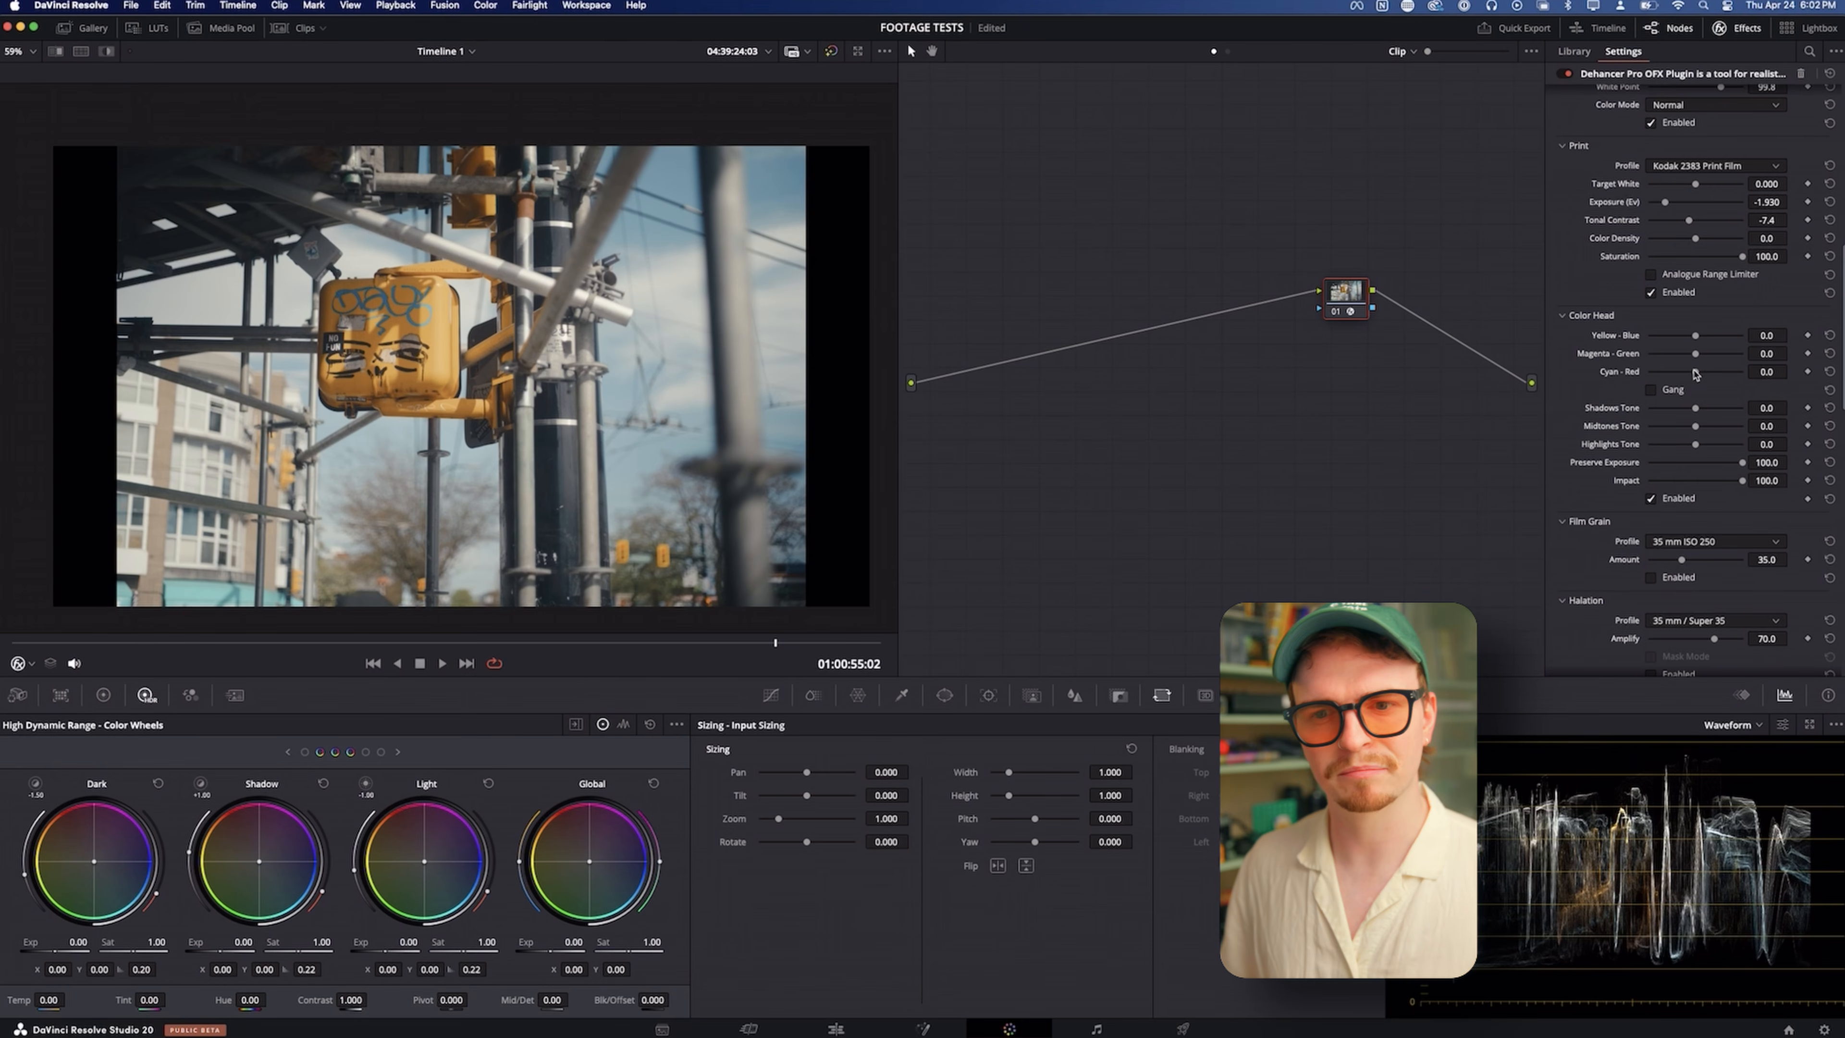
mouse_move(1694, 373)
mouse_down()
mouse_move(1683, 356)
mouse_move(1706, 356)
mouse_up()
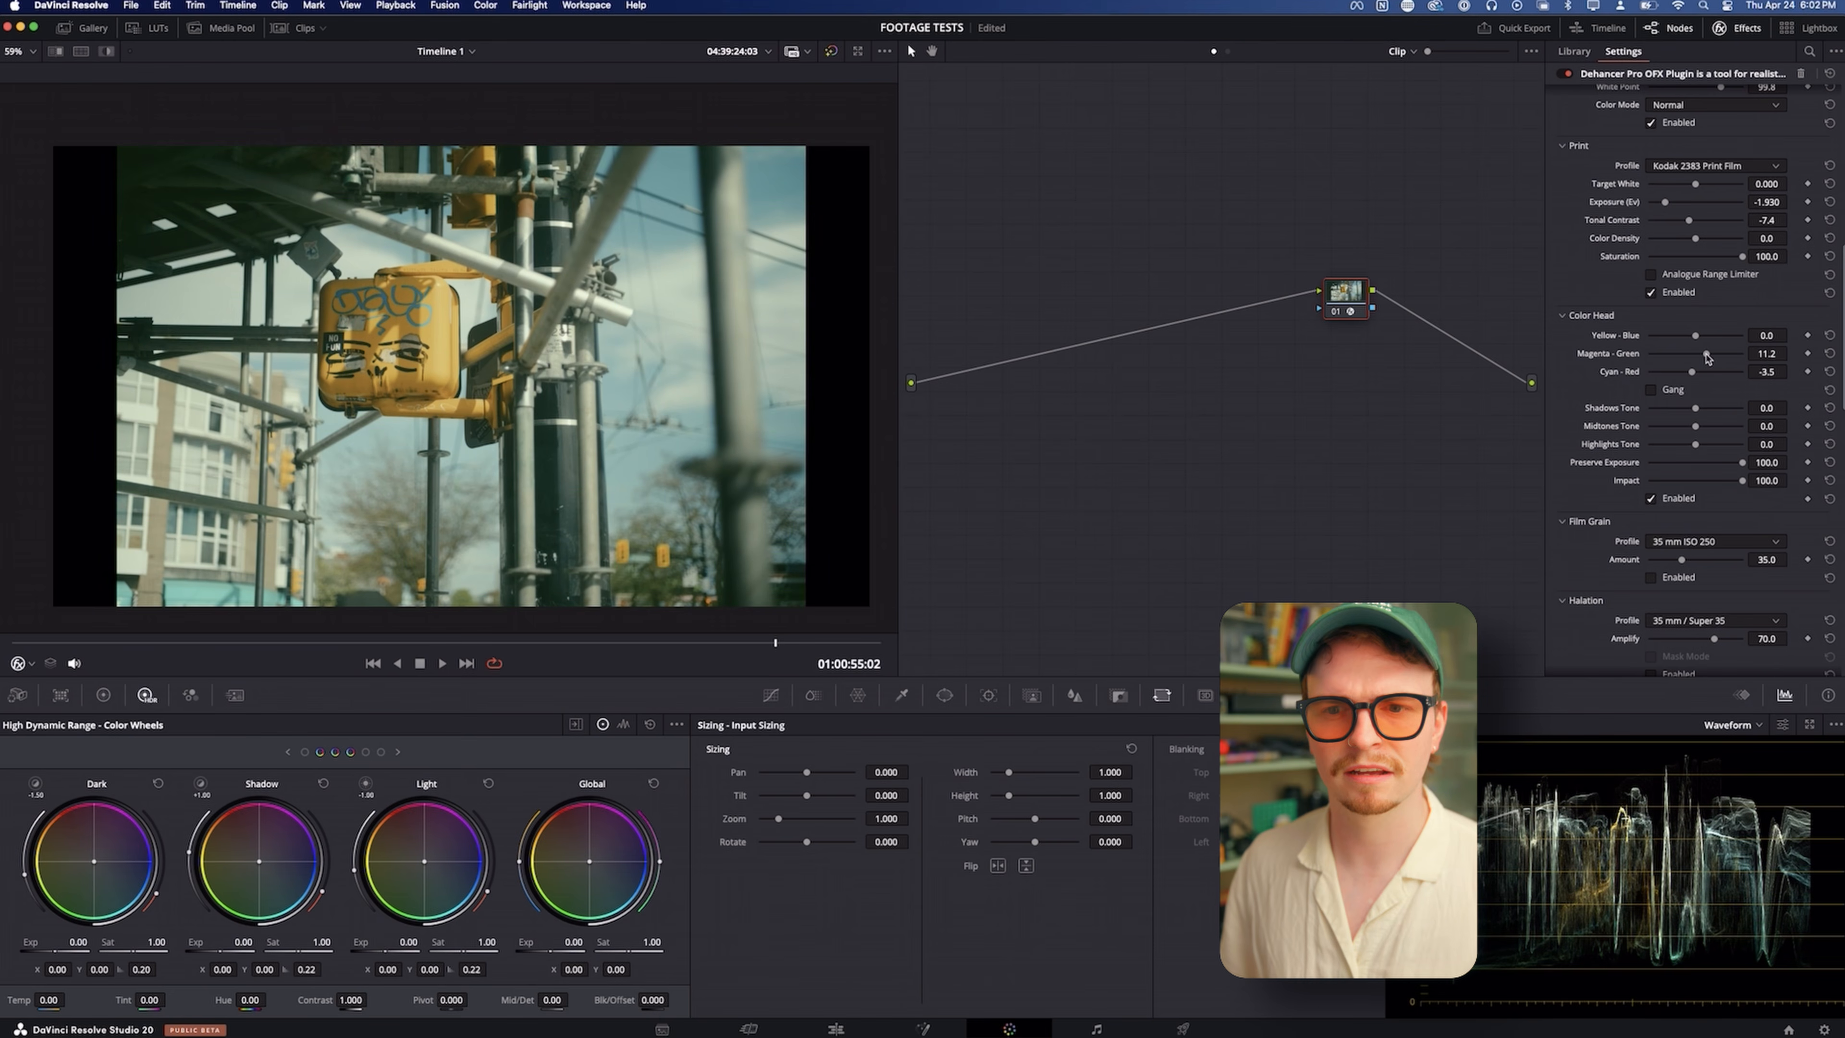
key(super+z)
key(super+z)
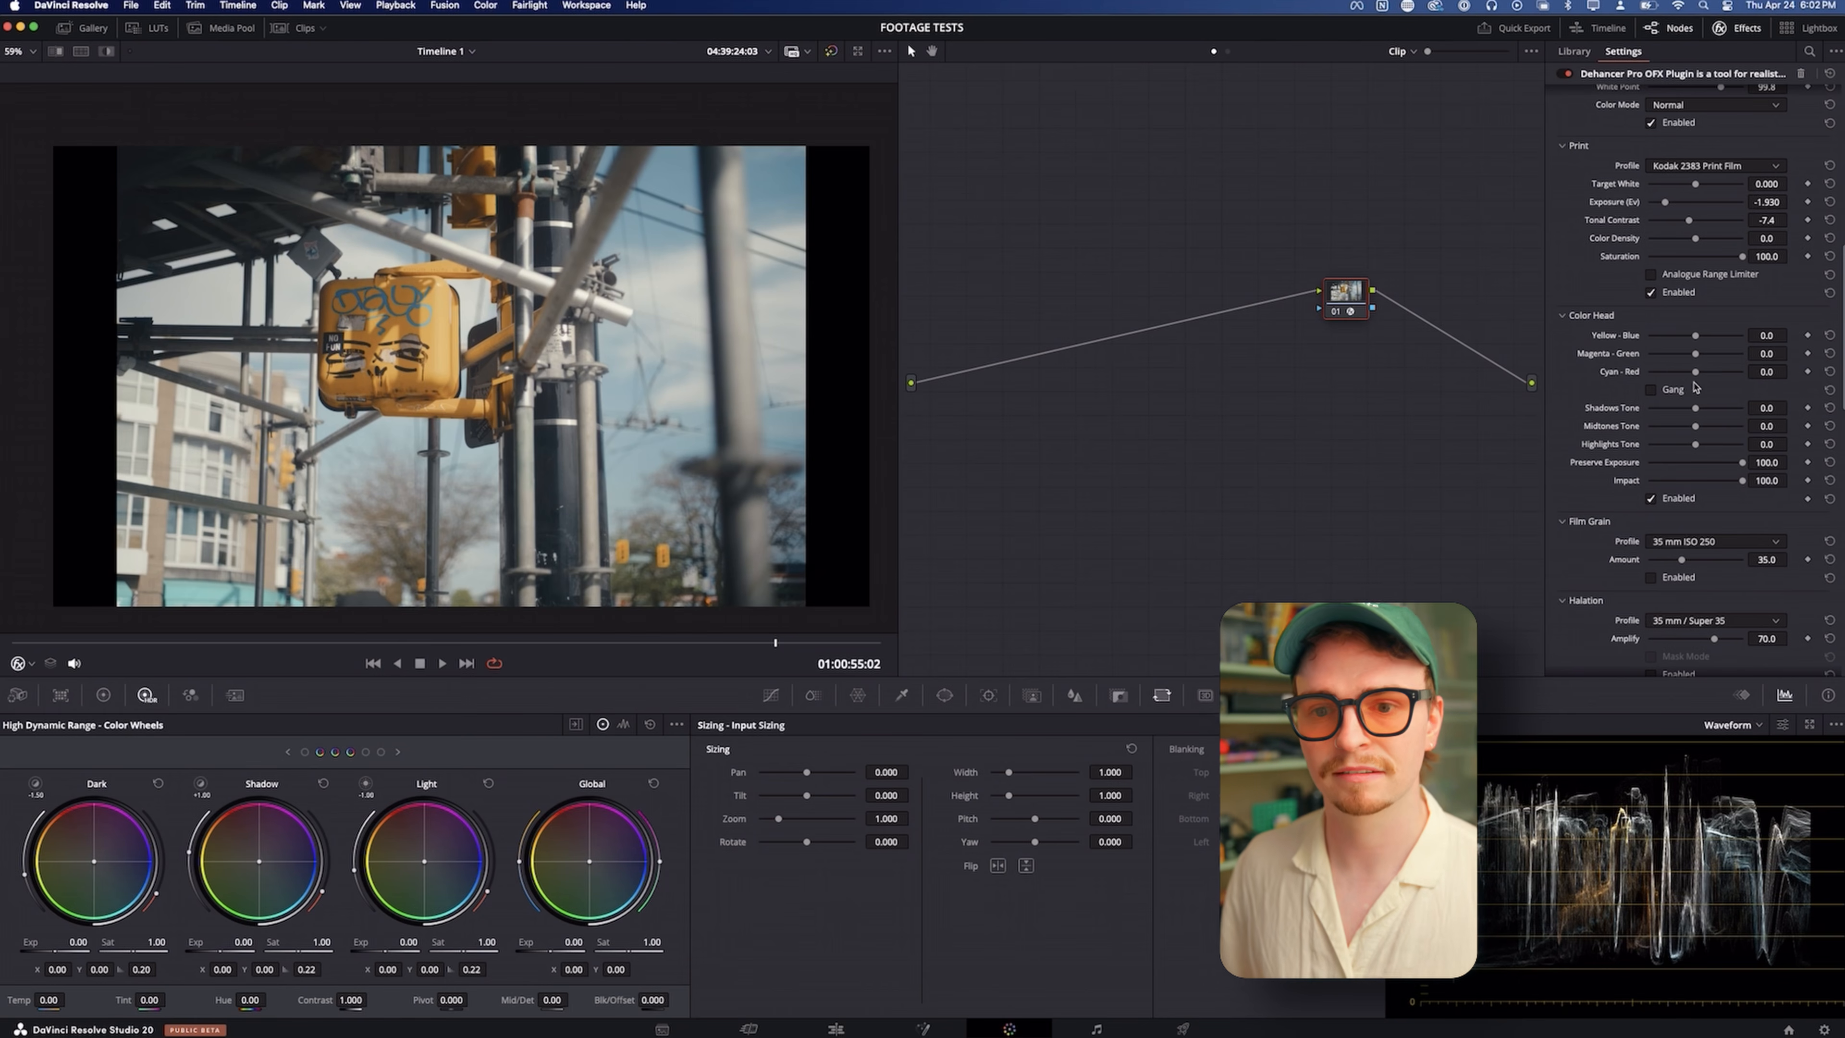
Set the Color Head's Shadows Tone to about -14.7 and its Highlights Tone to about 17.8
scroll(1685, 372, down, 2)
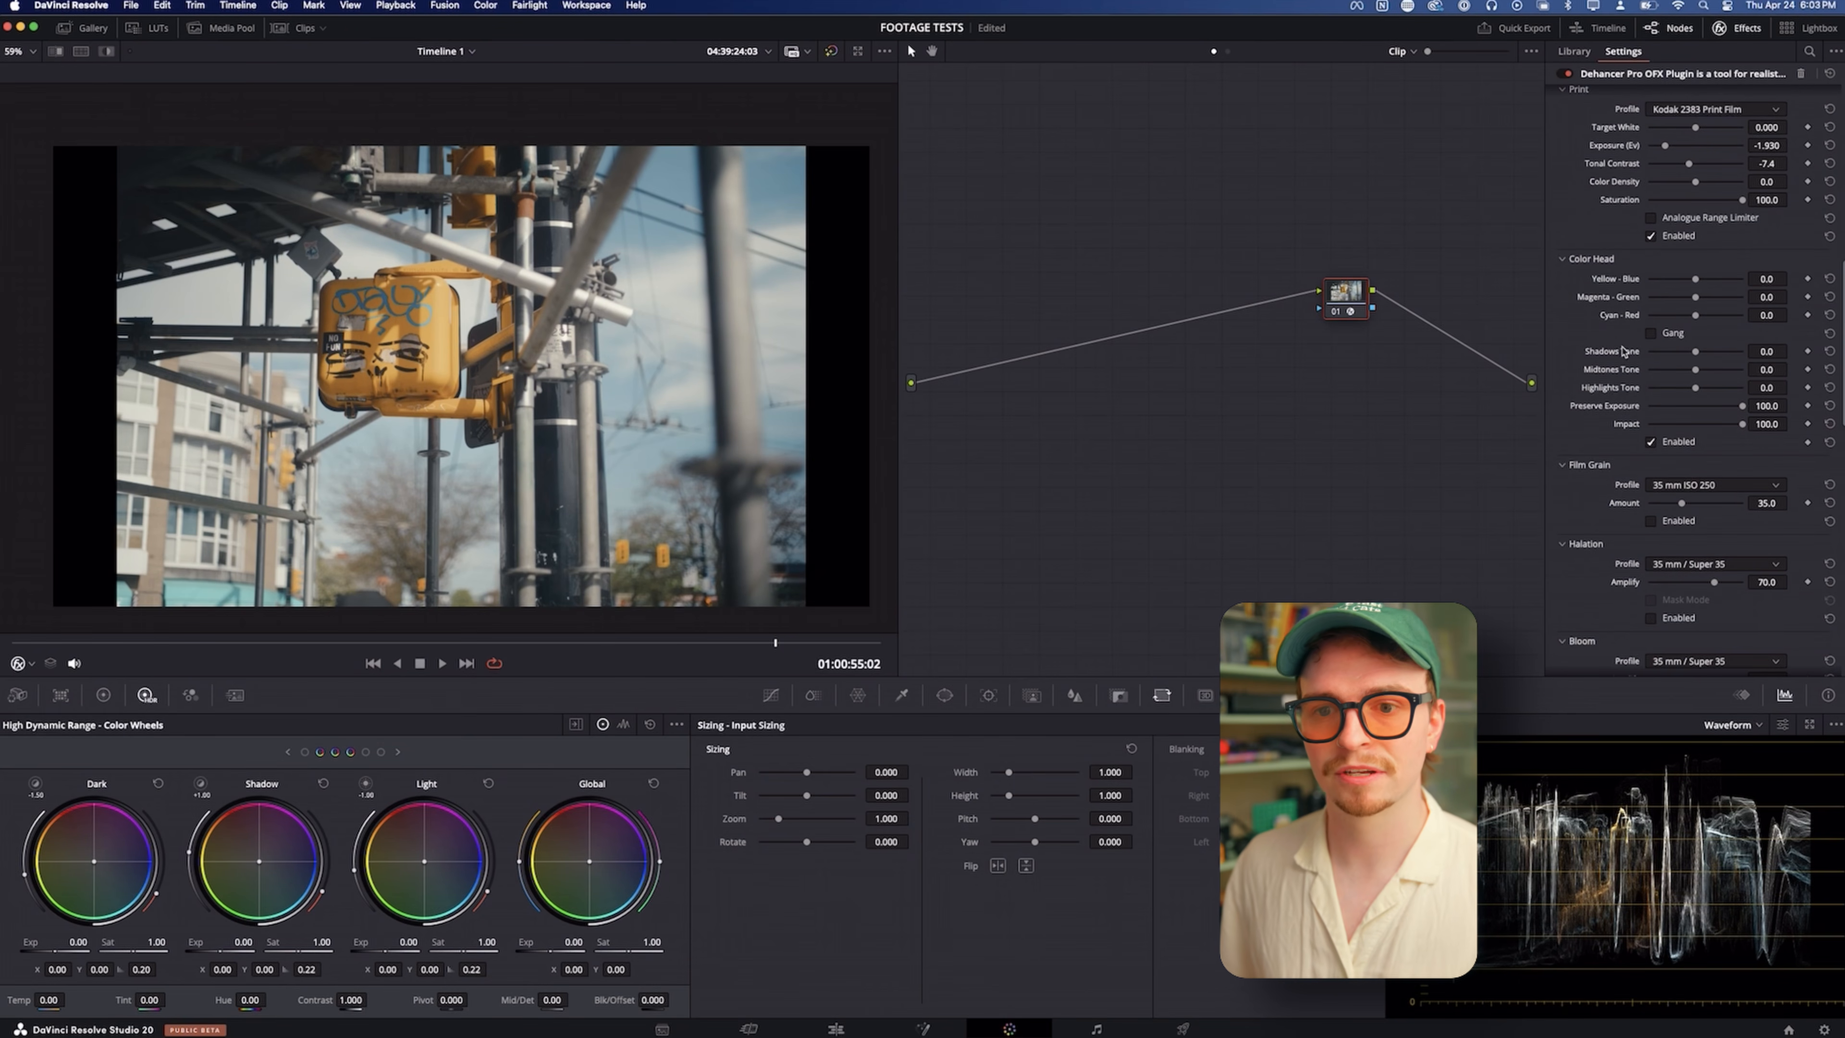
drag(1695, 352, 1705, 393)
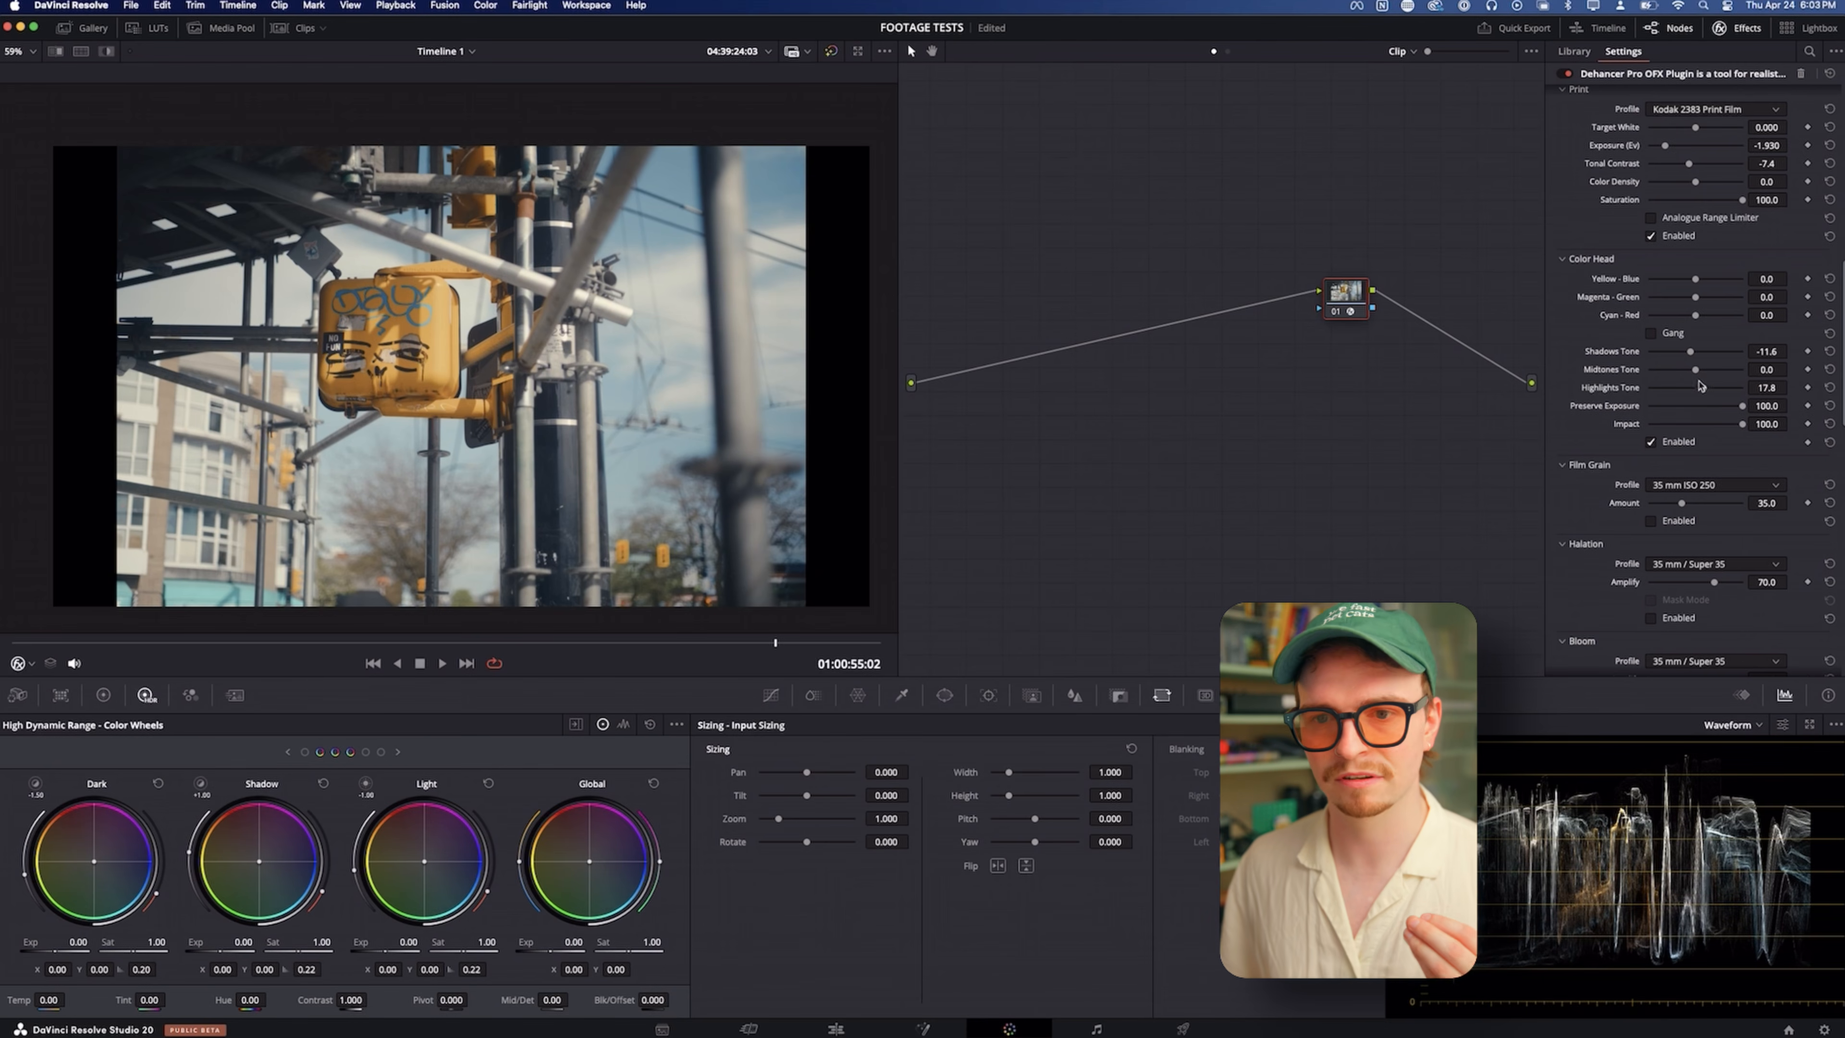
drag(1690, 352, 1690, 355)
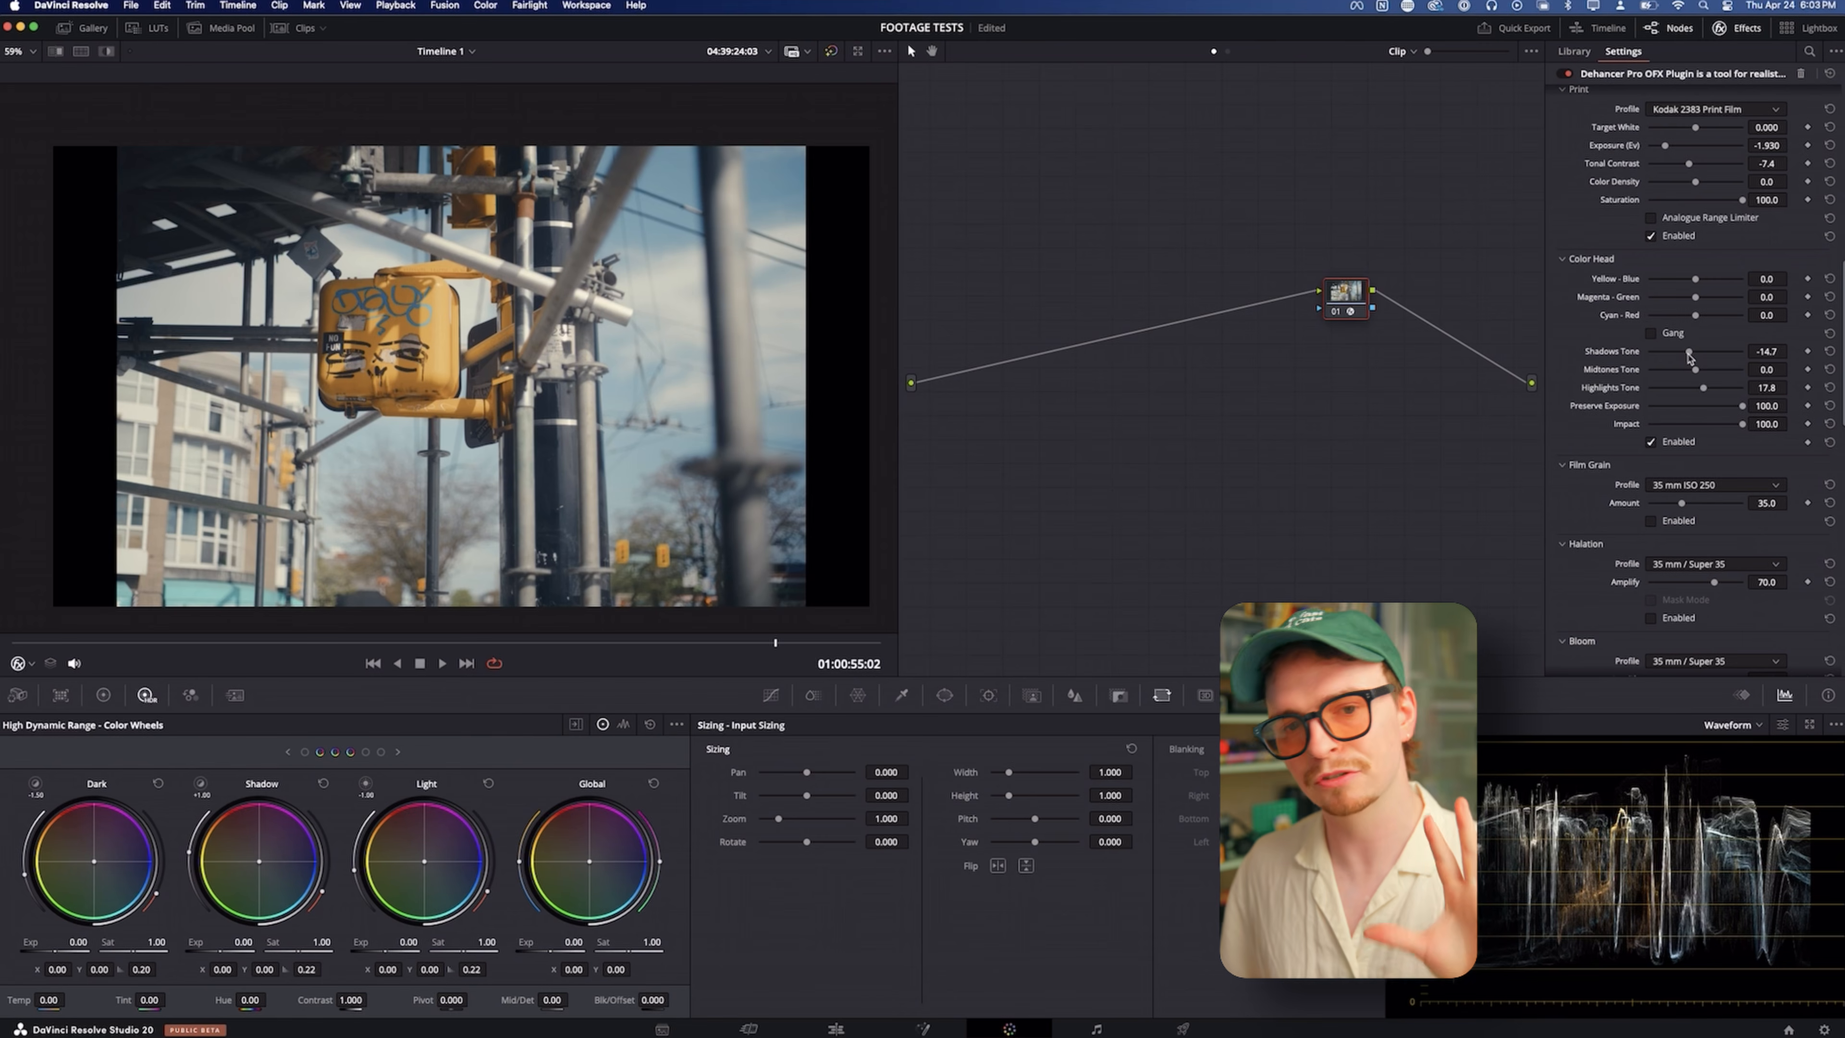
Enable Film Grain and switch its profile to Custom
scroll(1594, 273, down, 5)
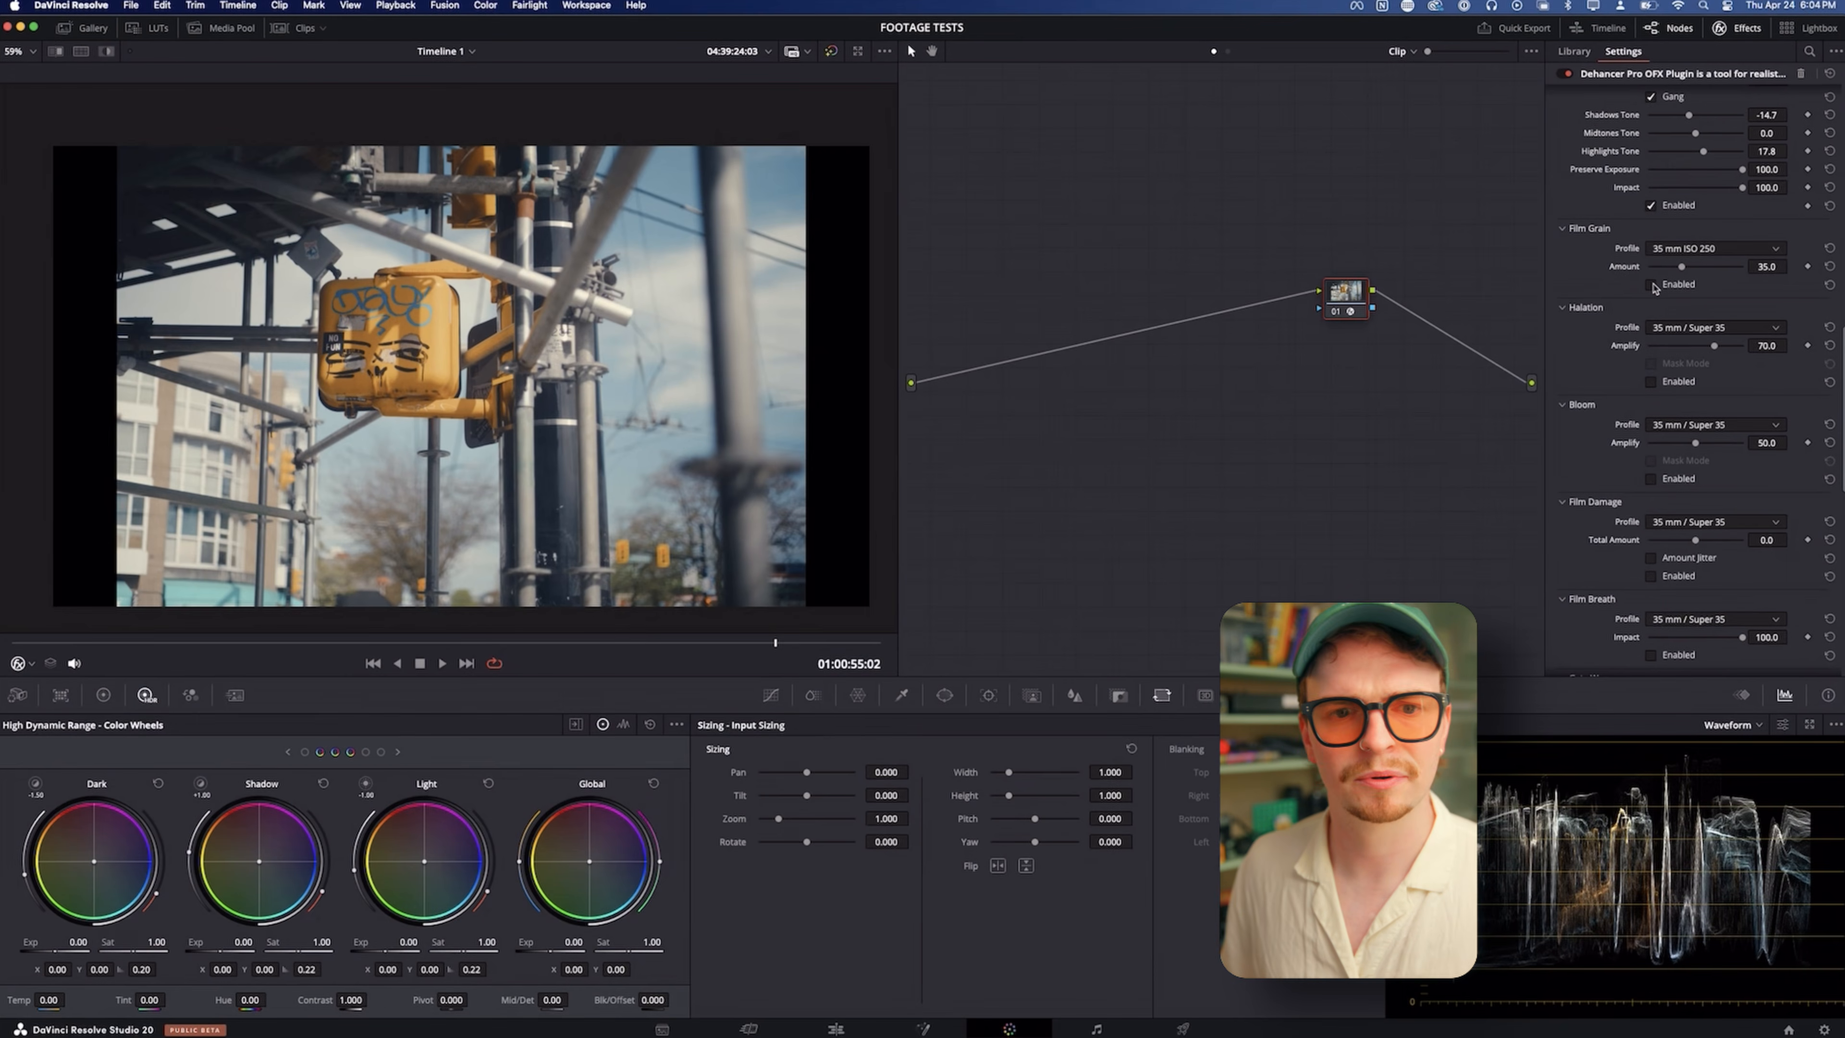
click(1652, 286)
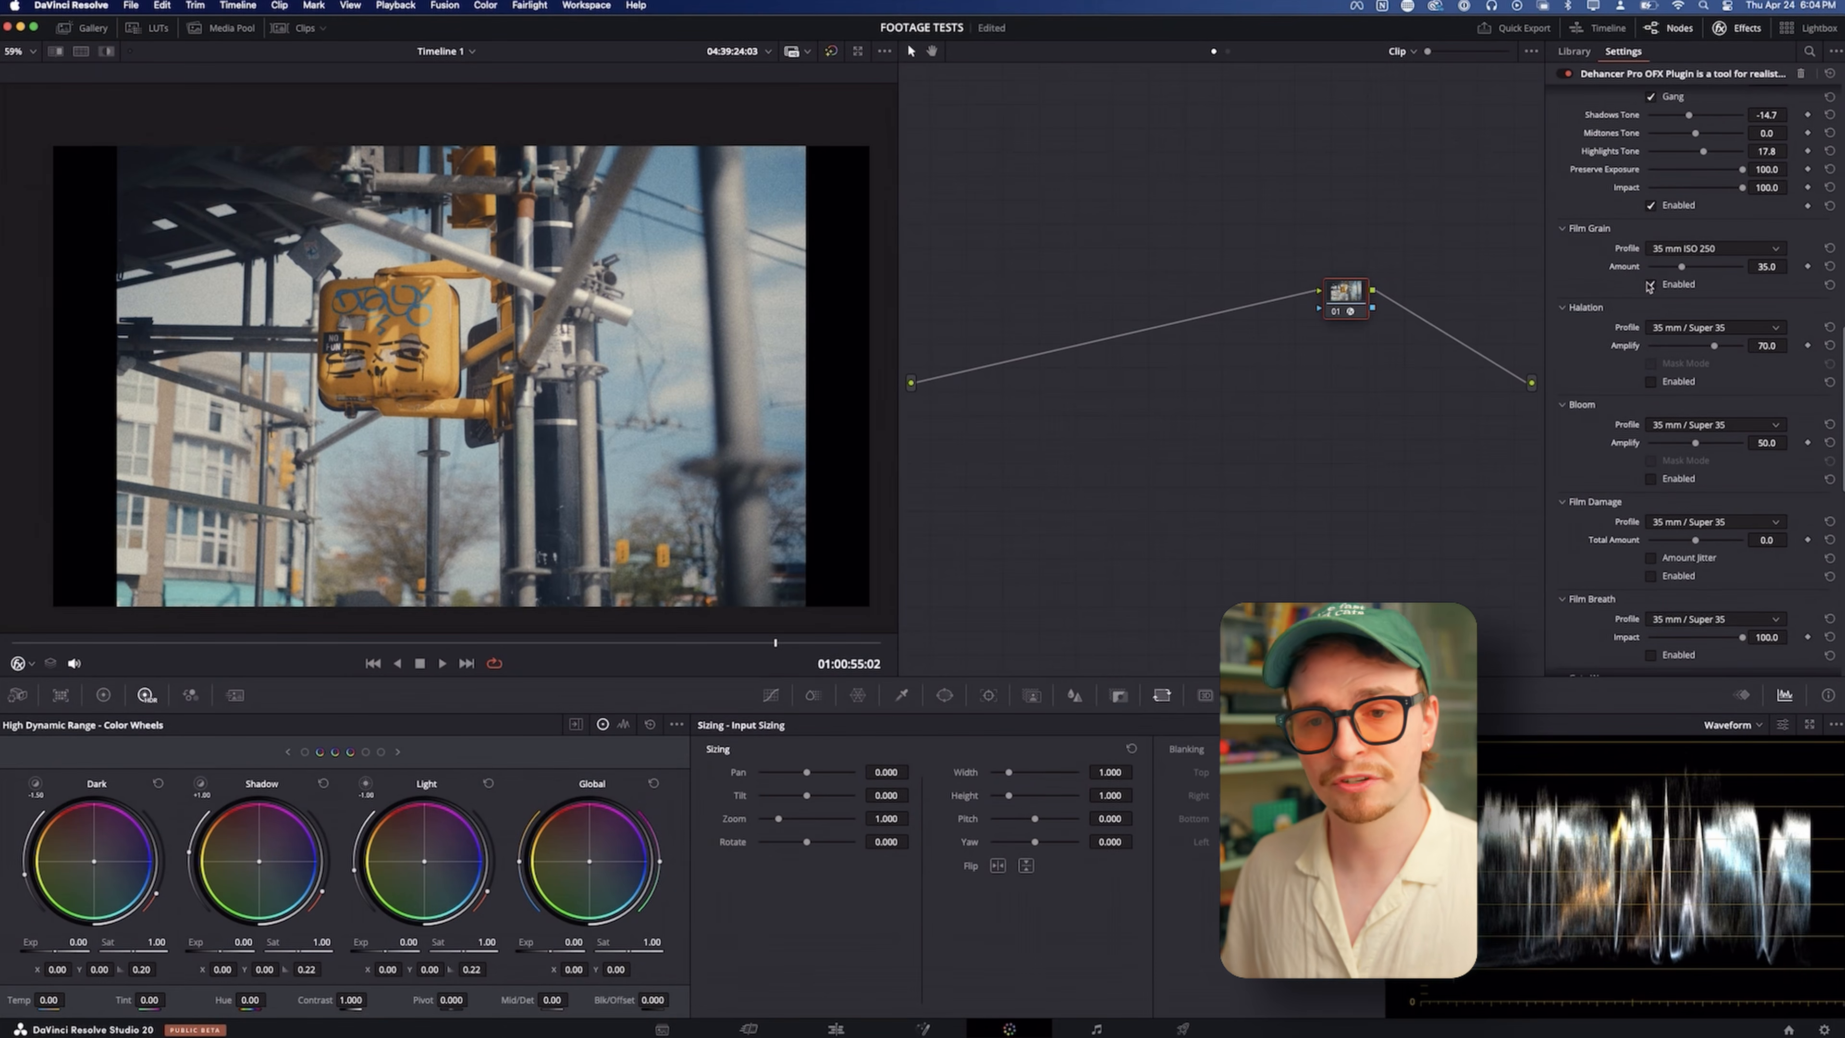
click(1669, 249)
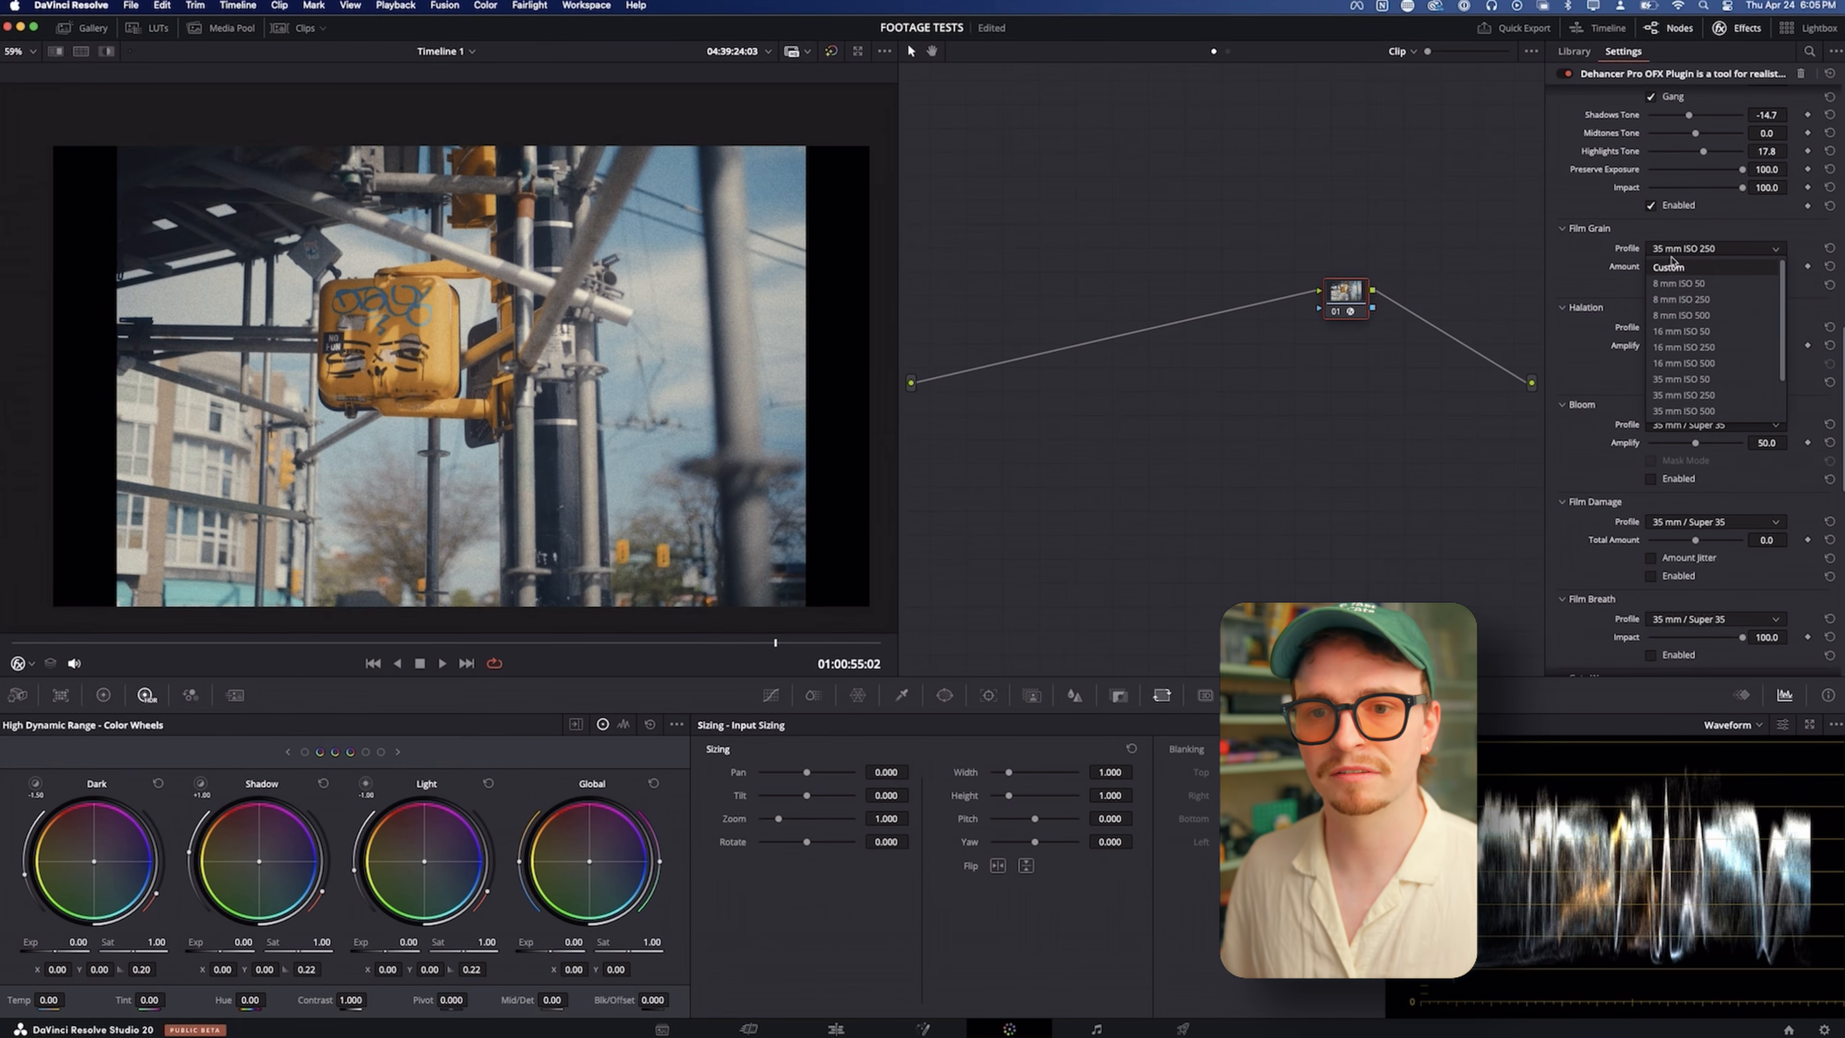
click(1668, 268)
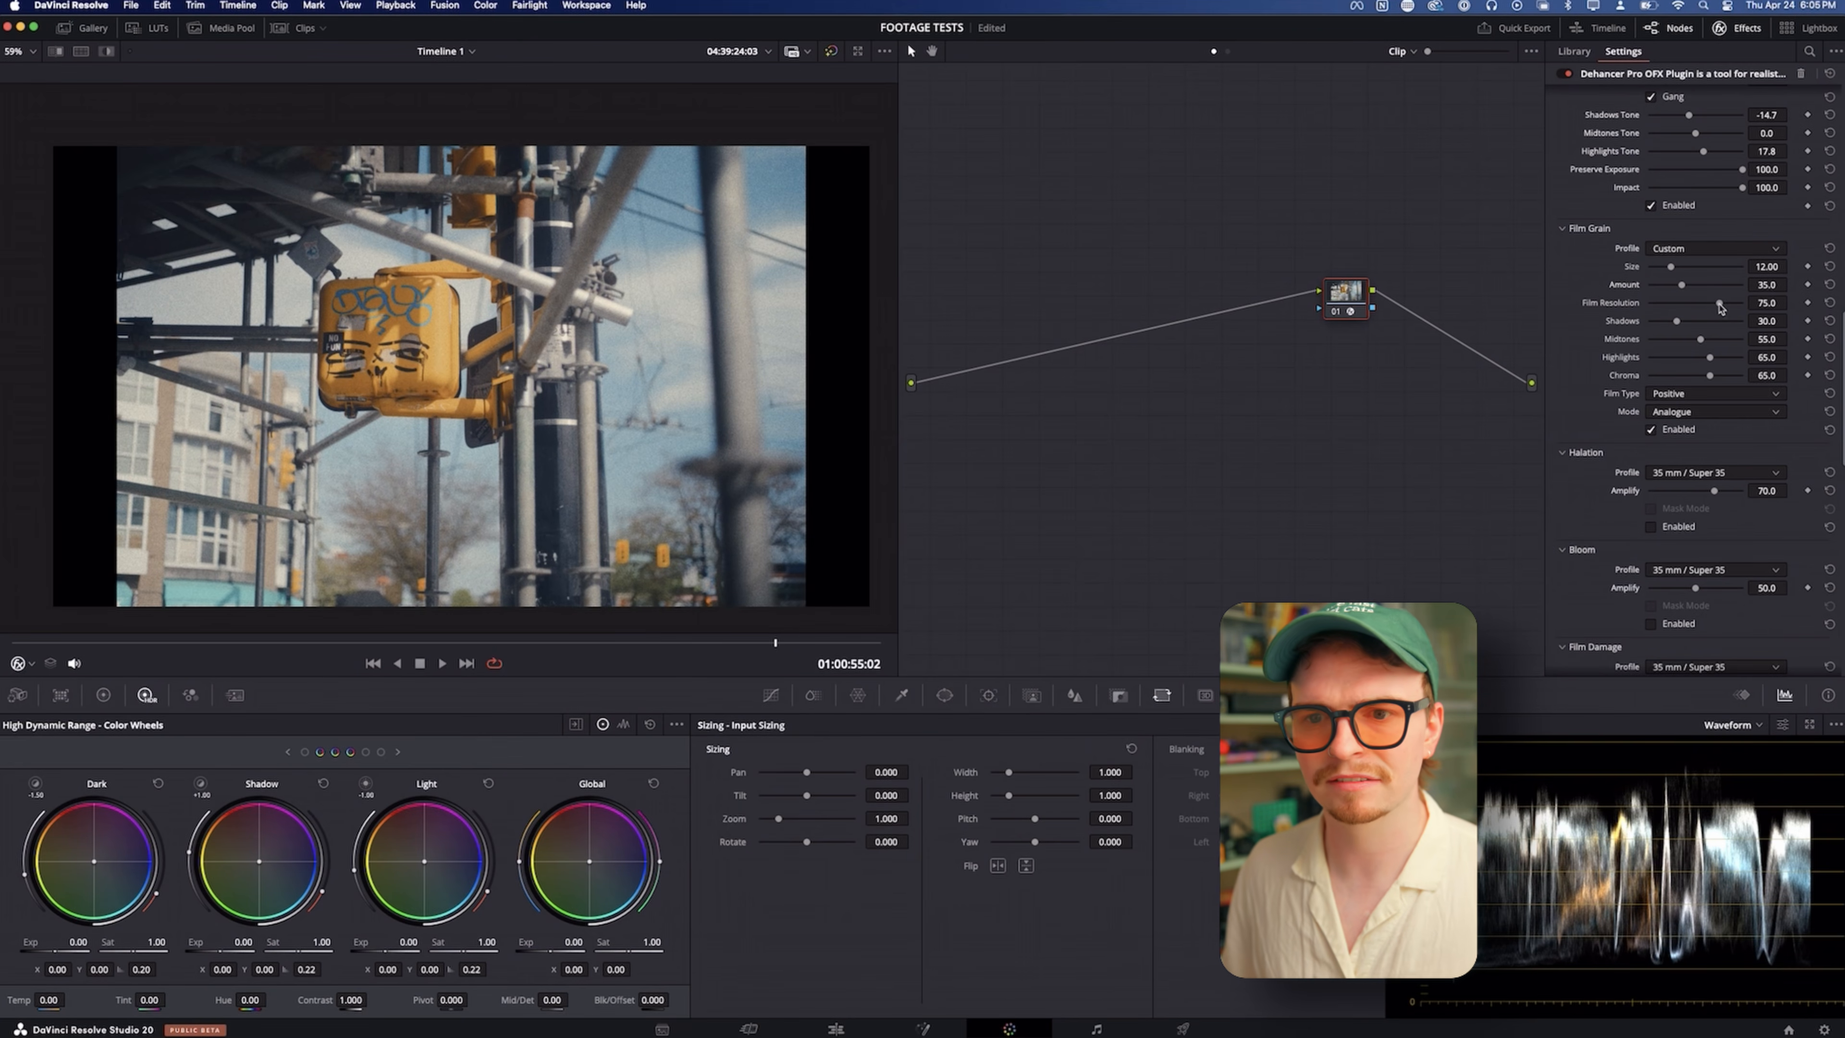
Try Film Resolution values of about 80.6, 52.7, 87.6 and 17.8 for the custom grain while examining the yellow signal up close
mouse_move(1719, 307)
mouse_down()
mouse_move(1692, 308)
mouse_move(1724, 310)
mouse_up()
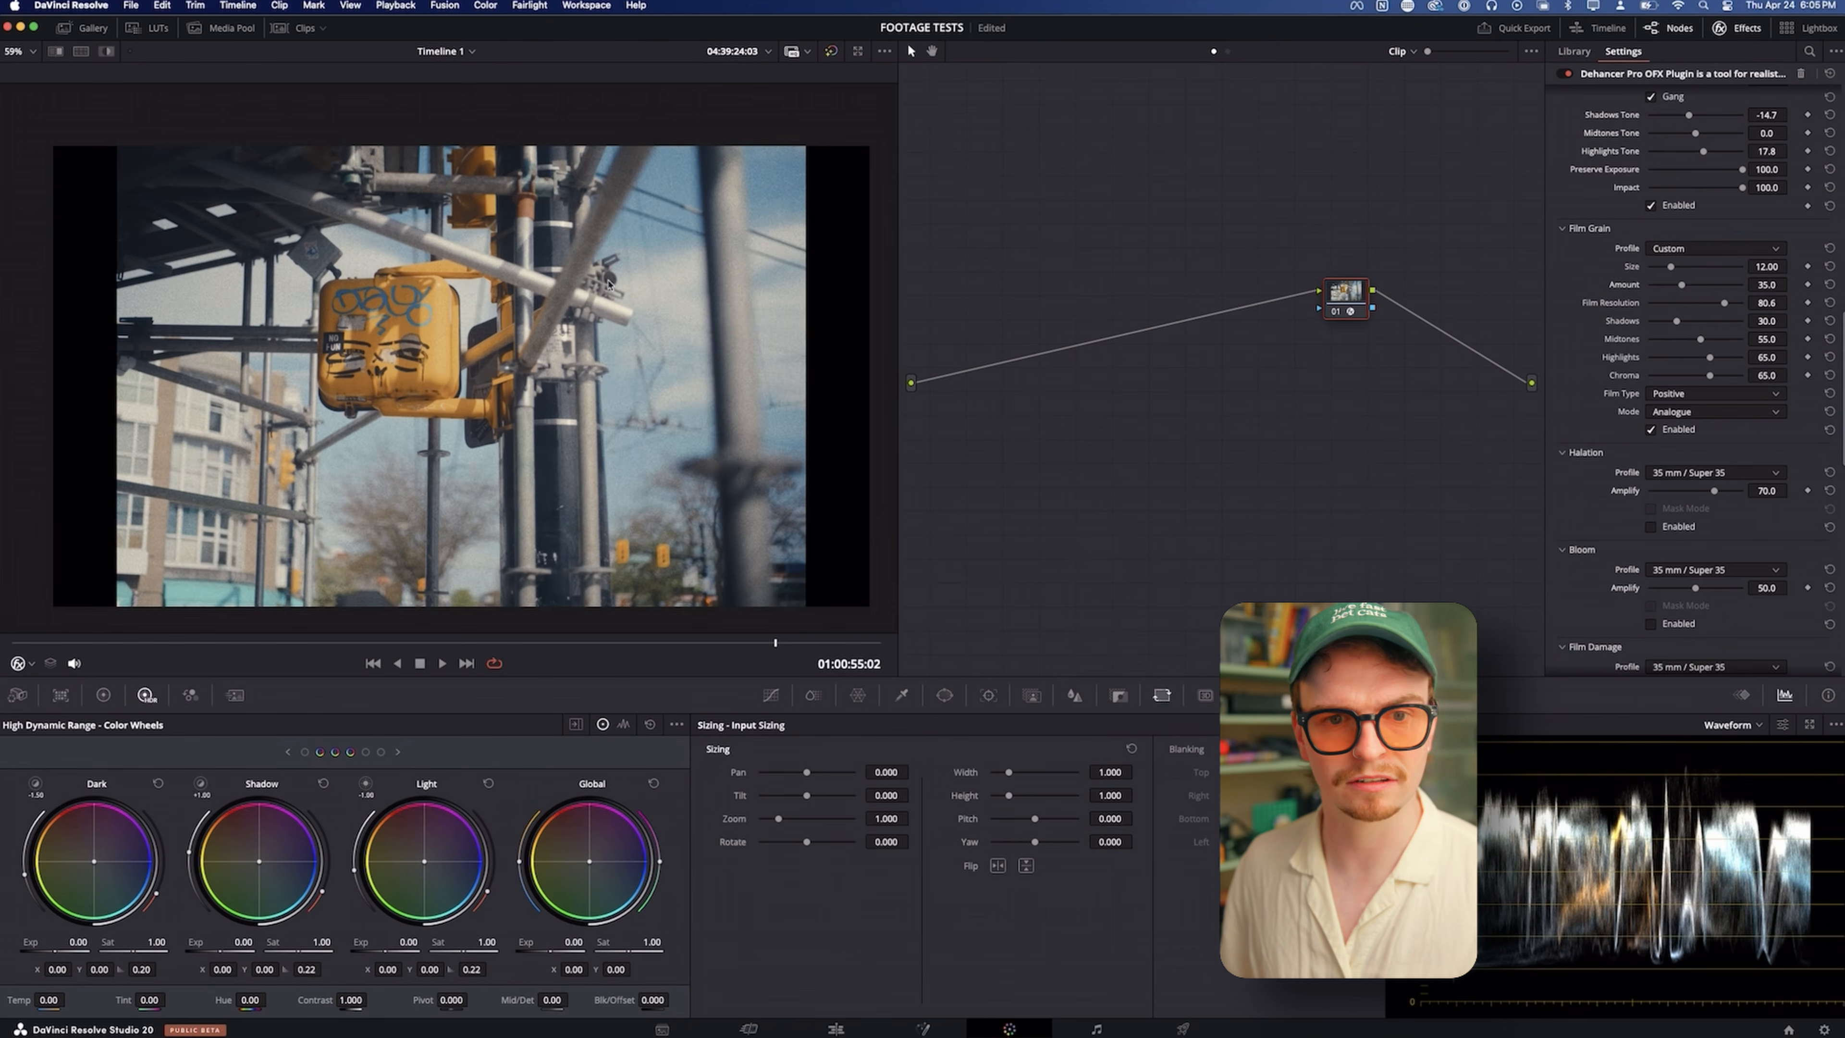
scroll(609, 282, up, 8)
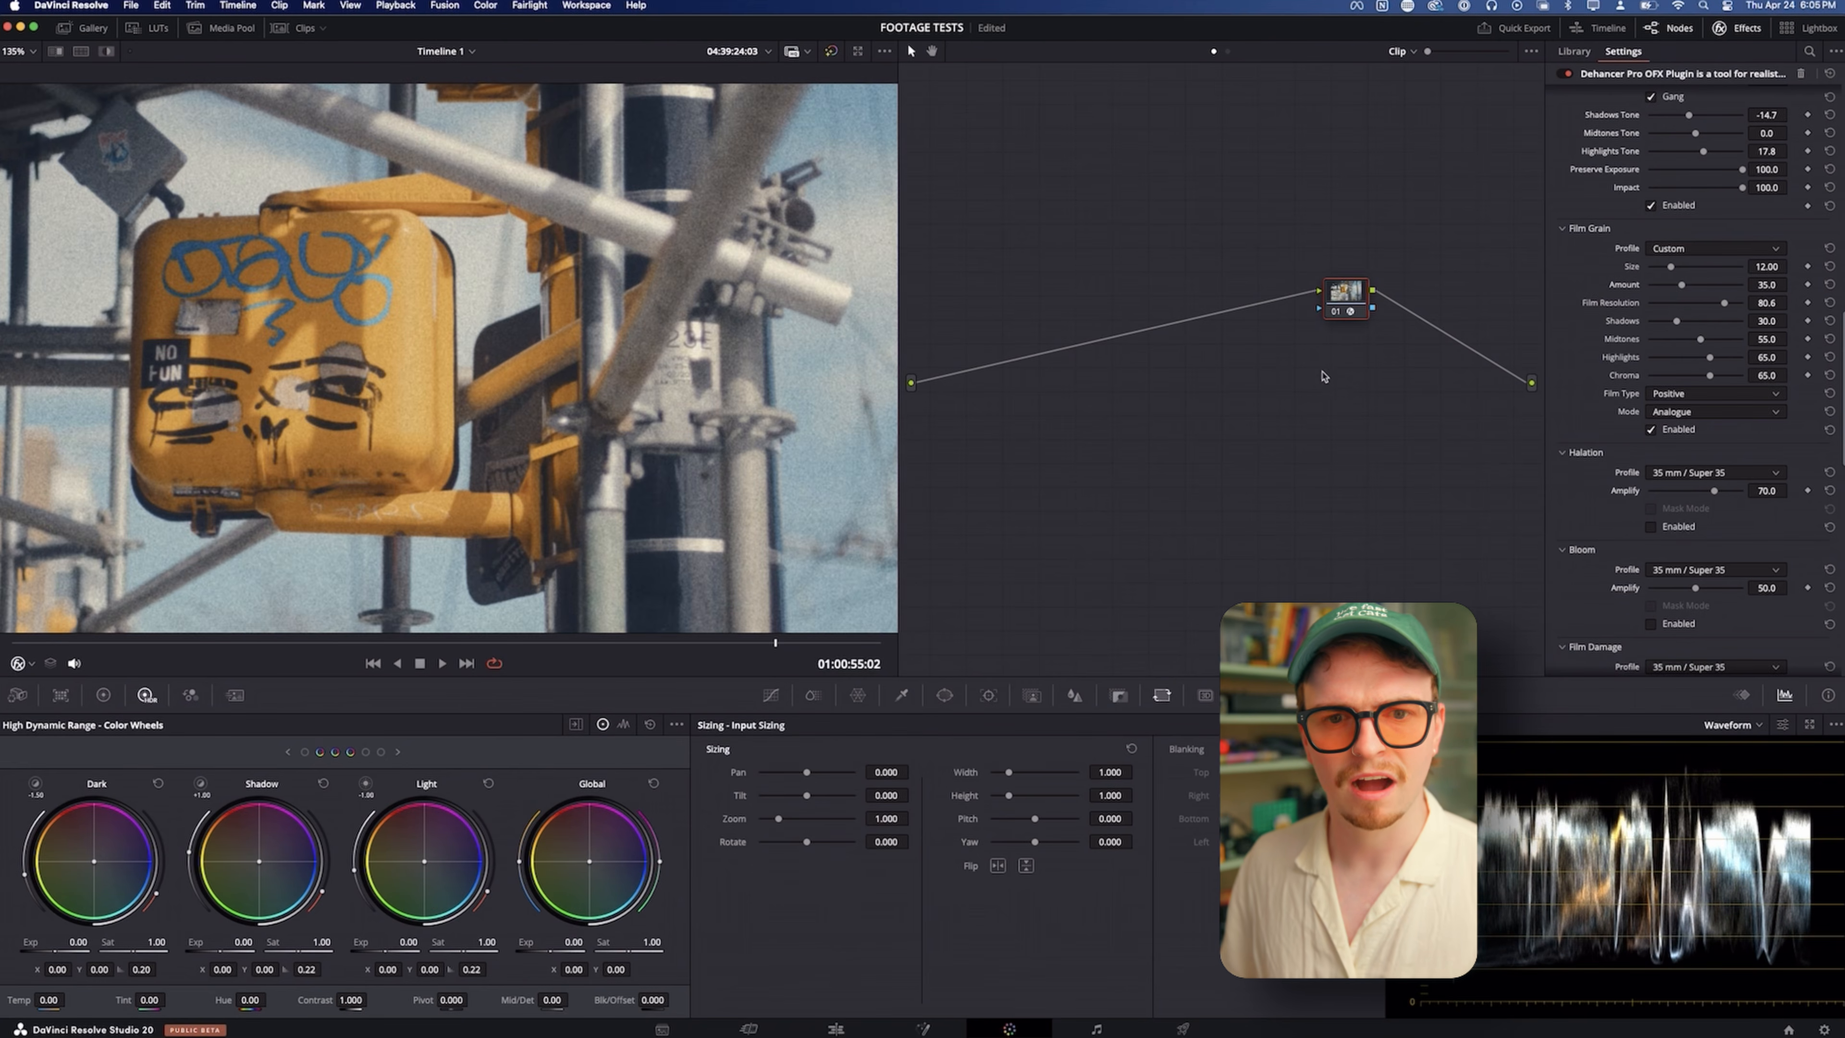
drag(1705, 311, 1698, 311)
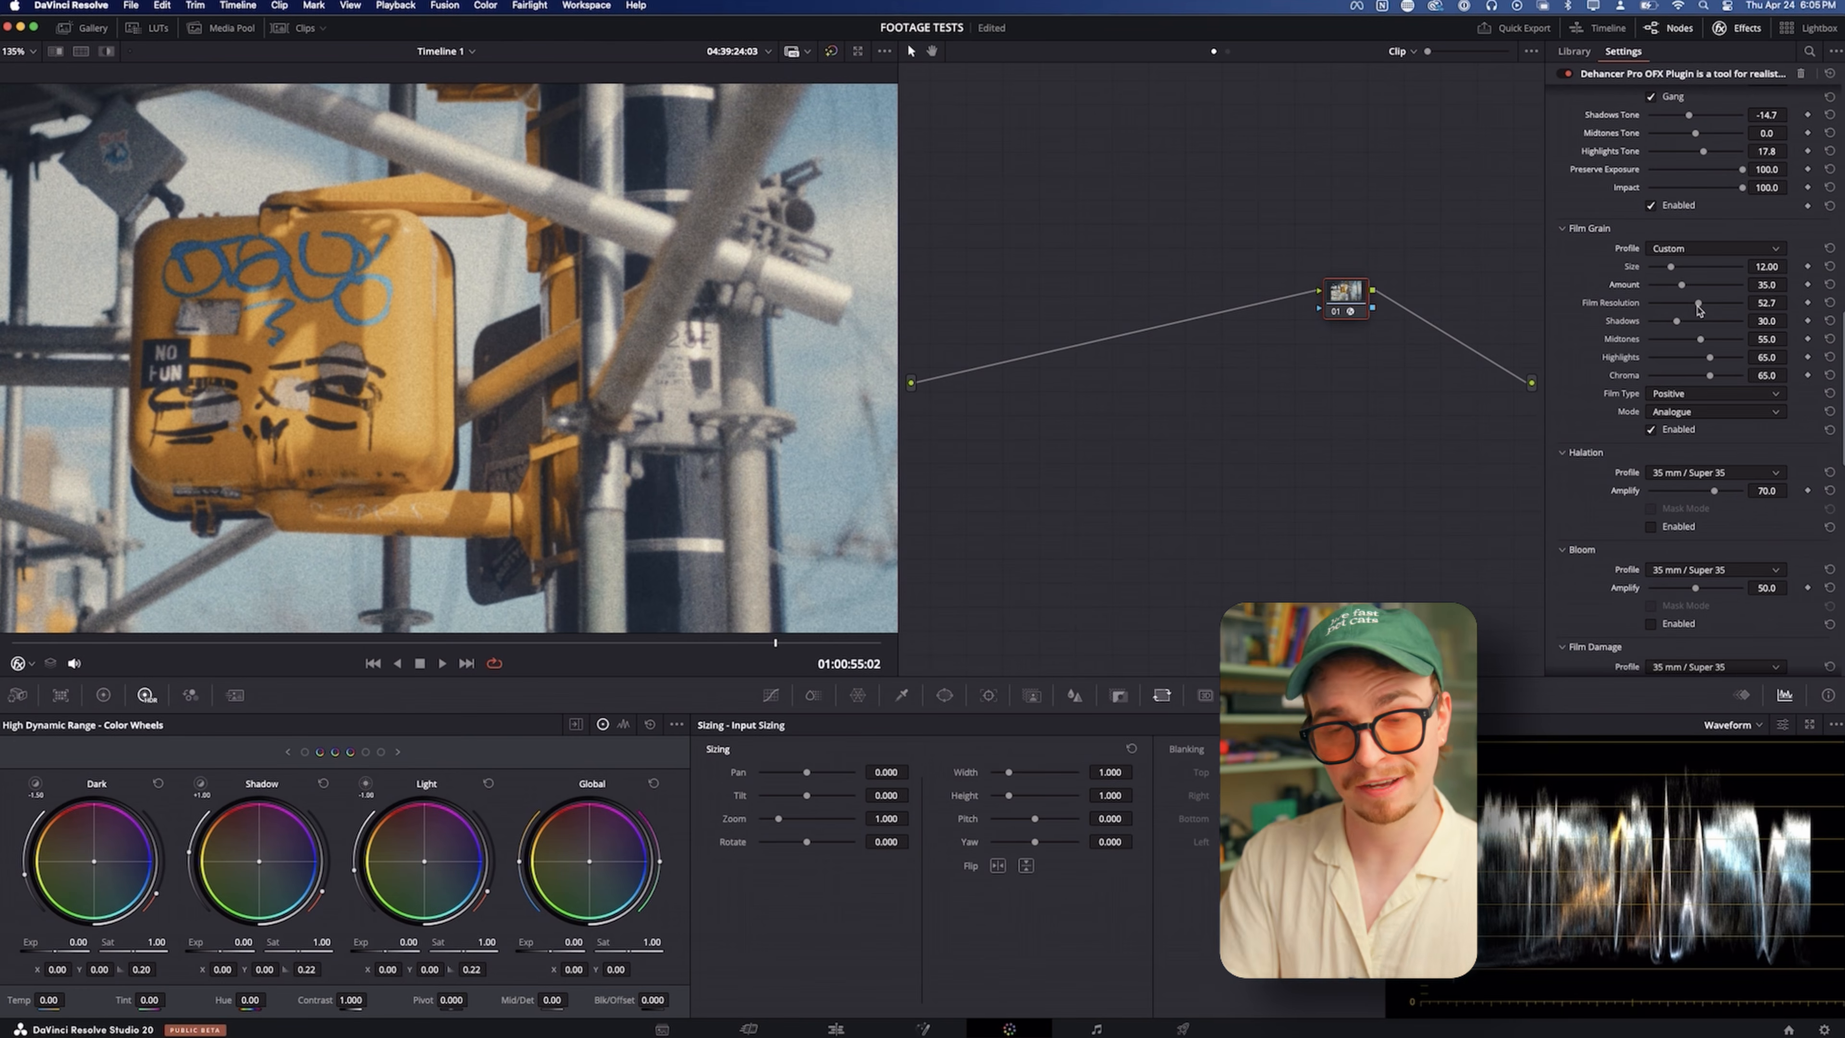
drag(1698, 309, 1731, 311)
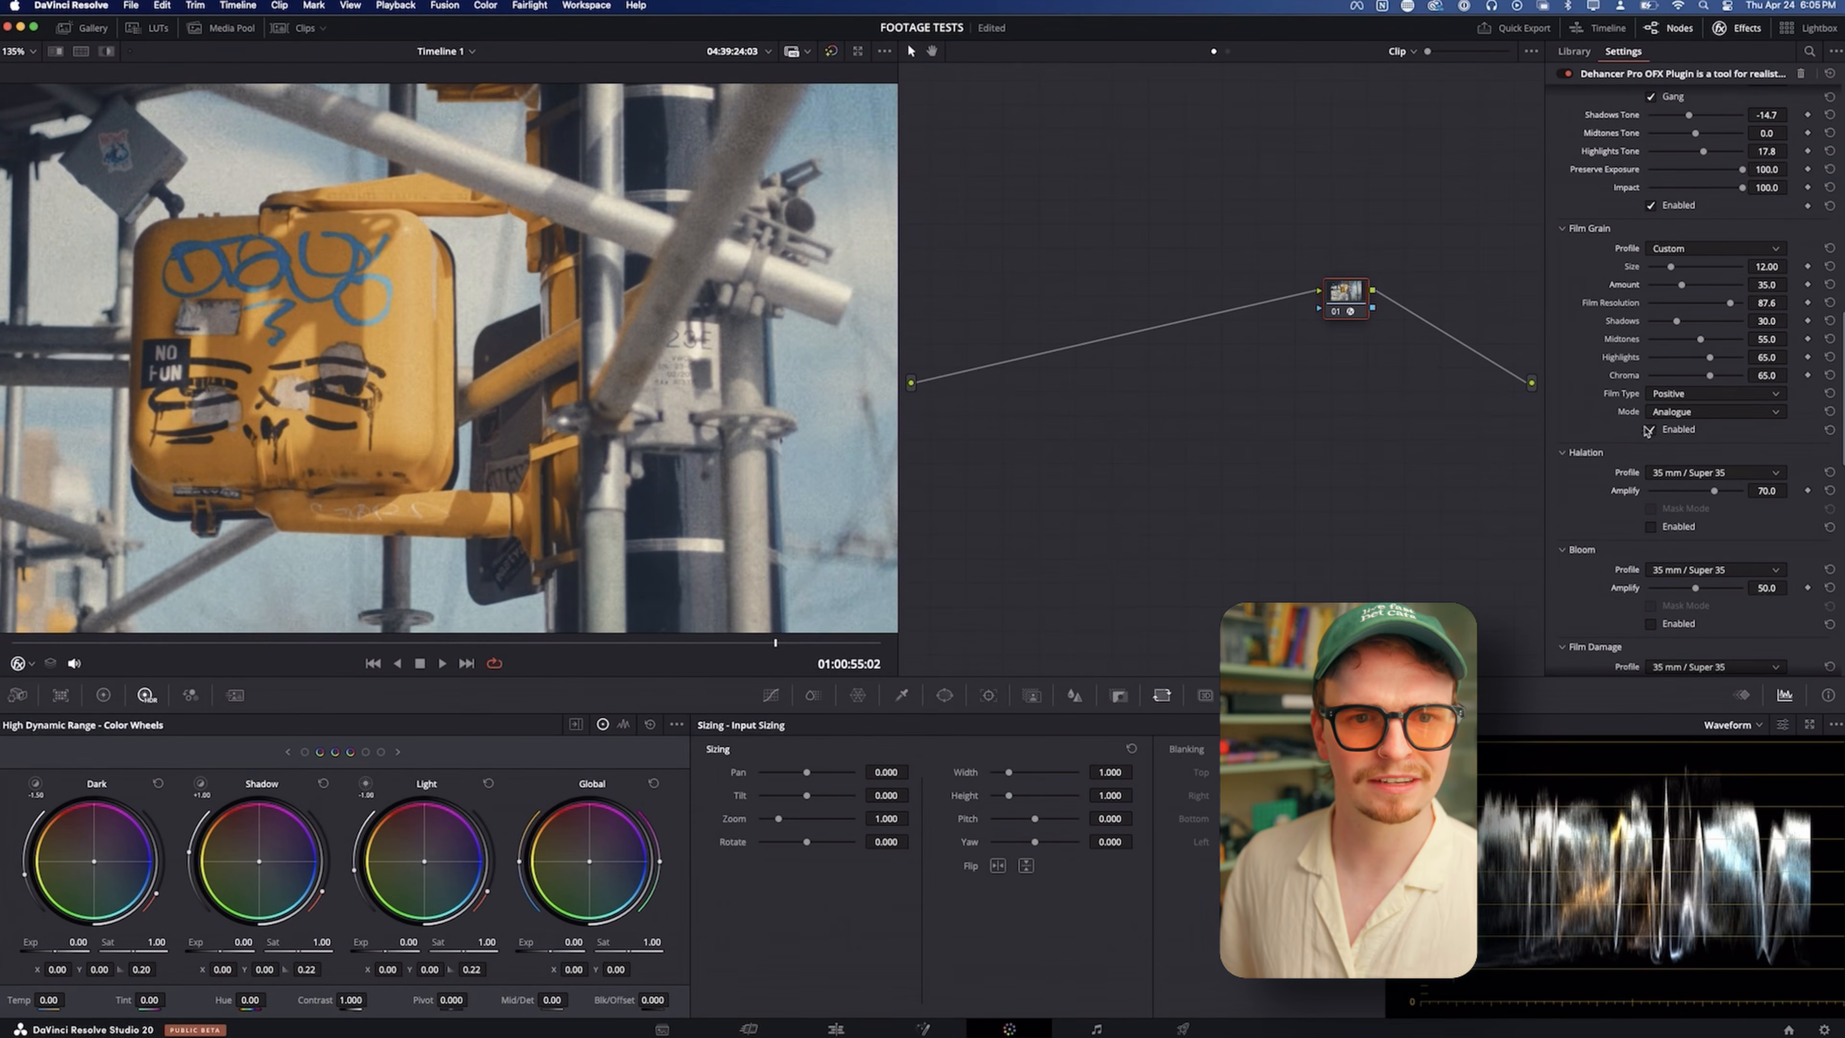
scroll(294, 374, up, 6)
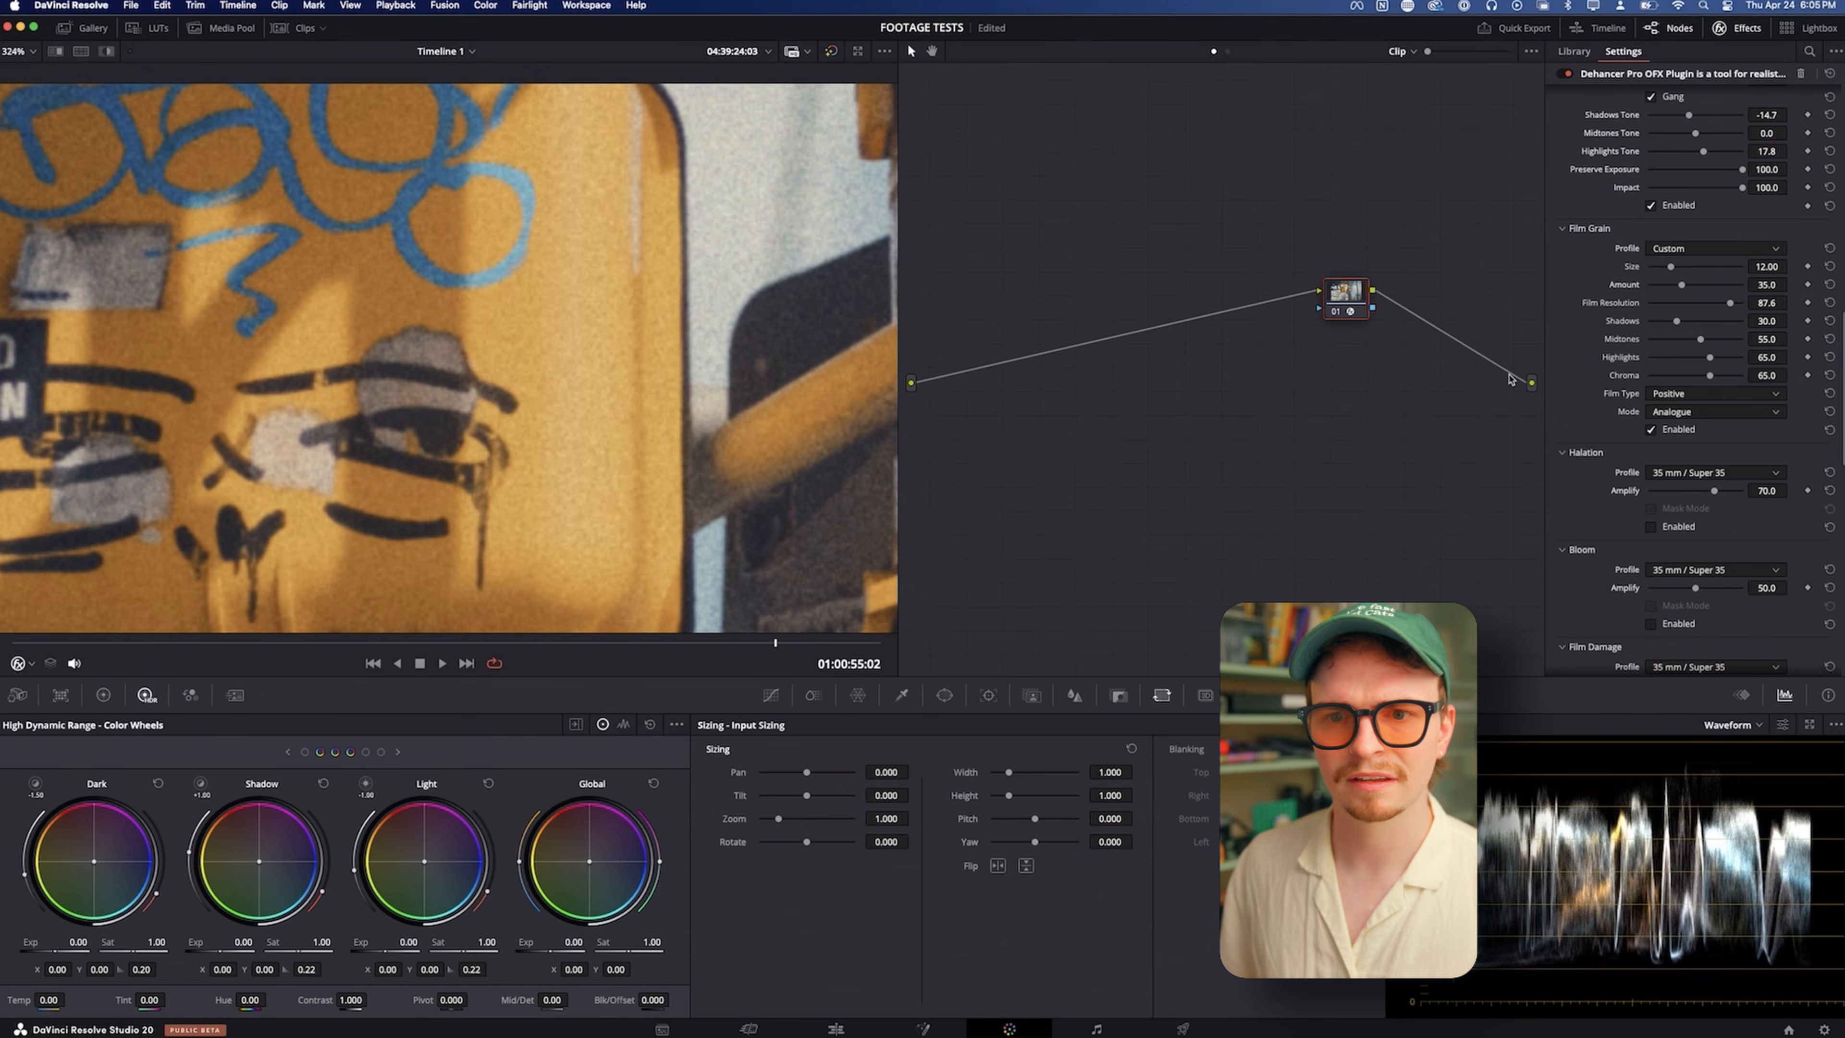
drag(1693, 308, 1666, 305)
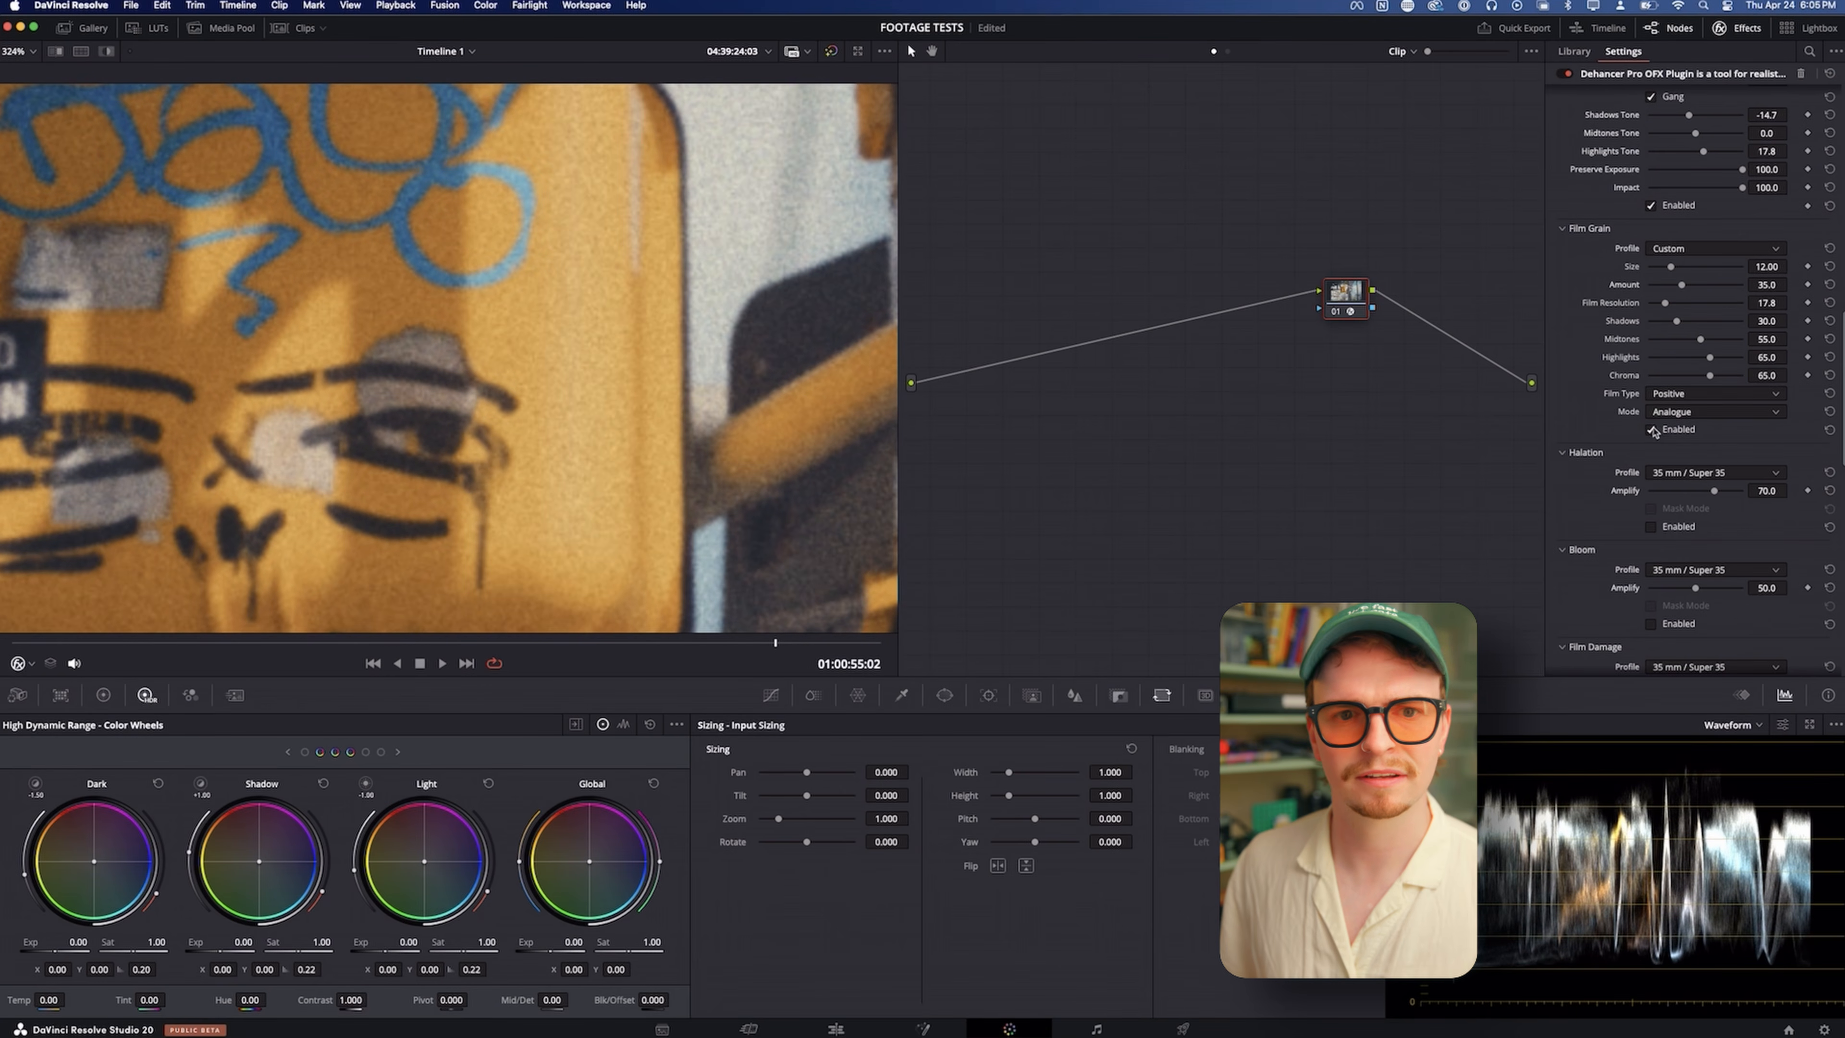
Compare the close-up of the yellow signal with Film Grain switched on and off
click(1651, 429)
click(1652, 430)
click(1652, 429)
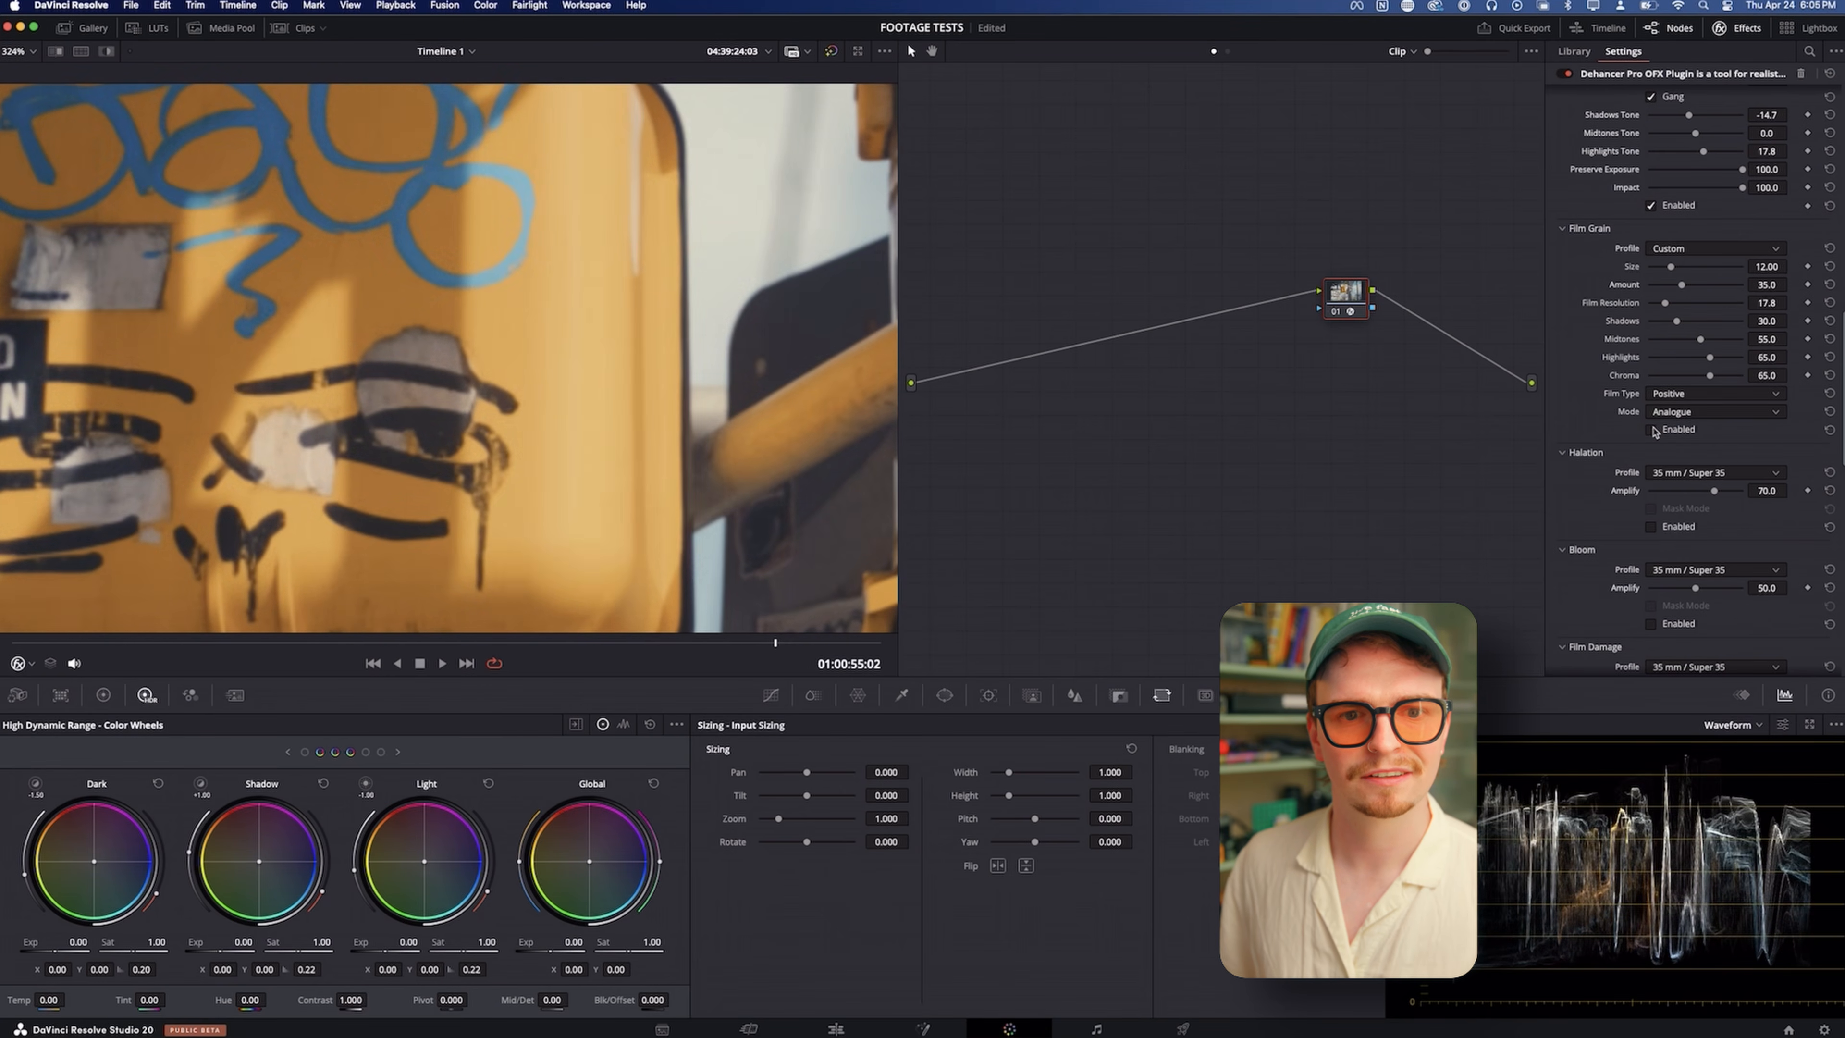
click(1652, 429)
click(1652, 429)
click(1652, 429)
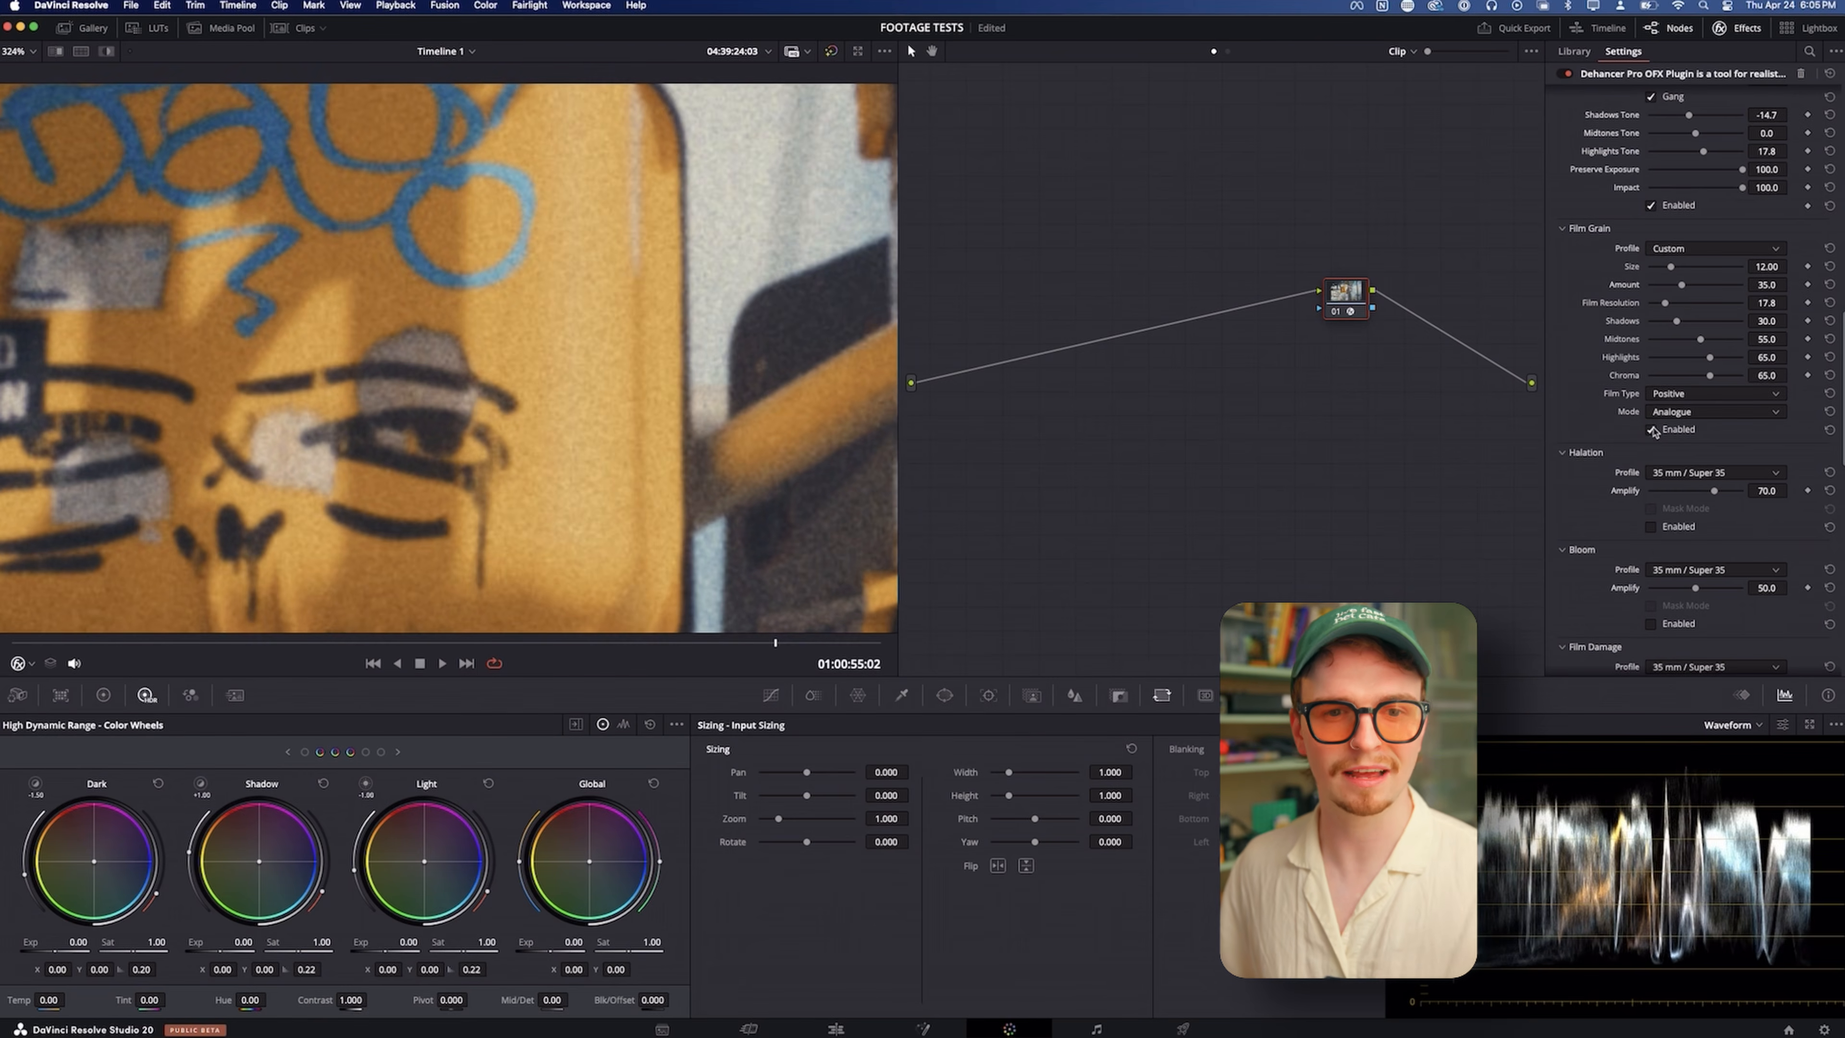
click(1652, 429)
click(1651, 430)
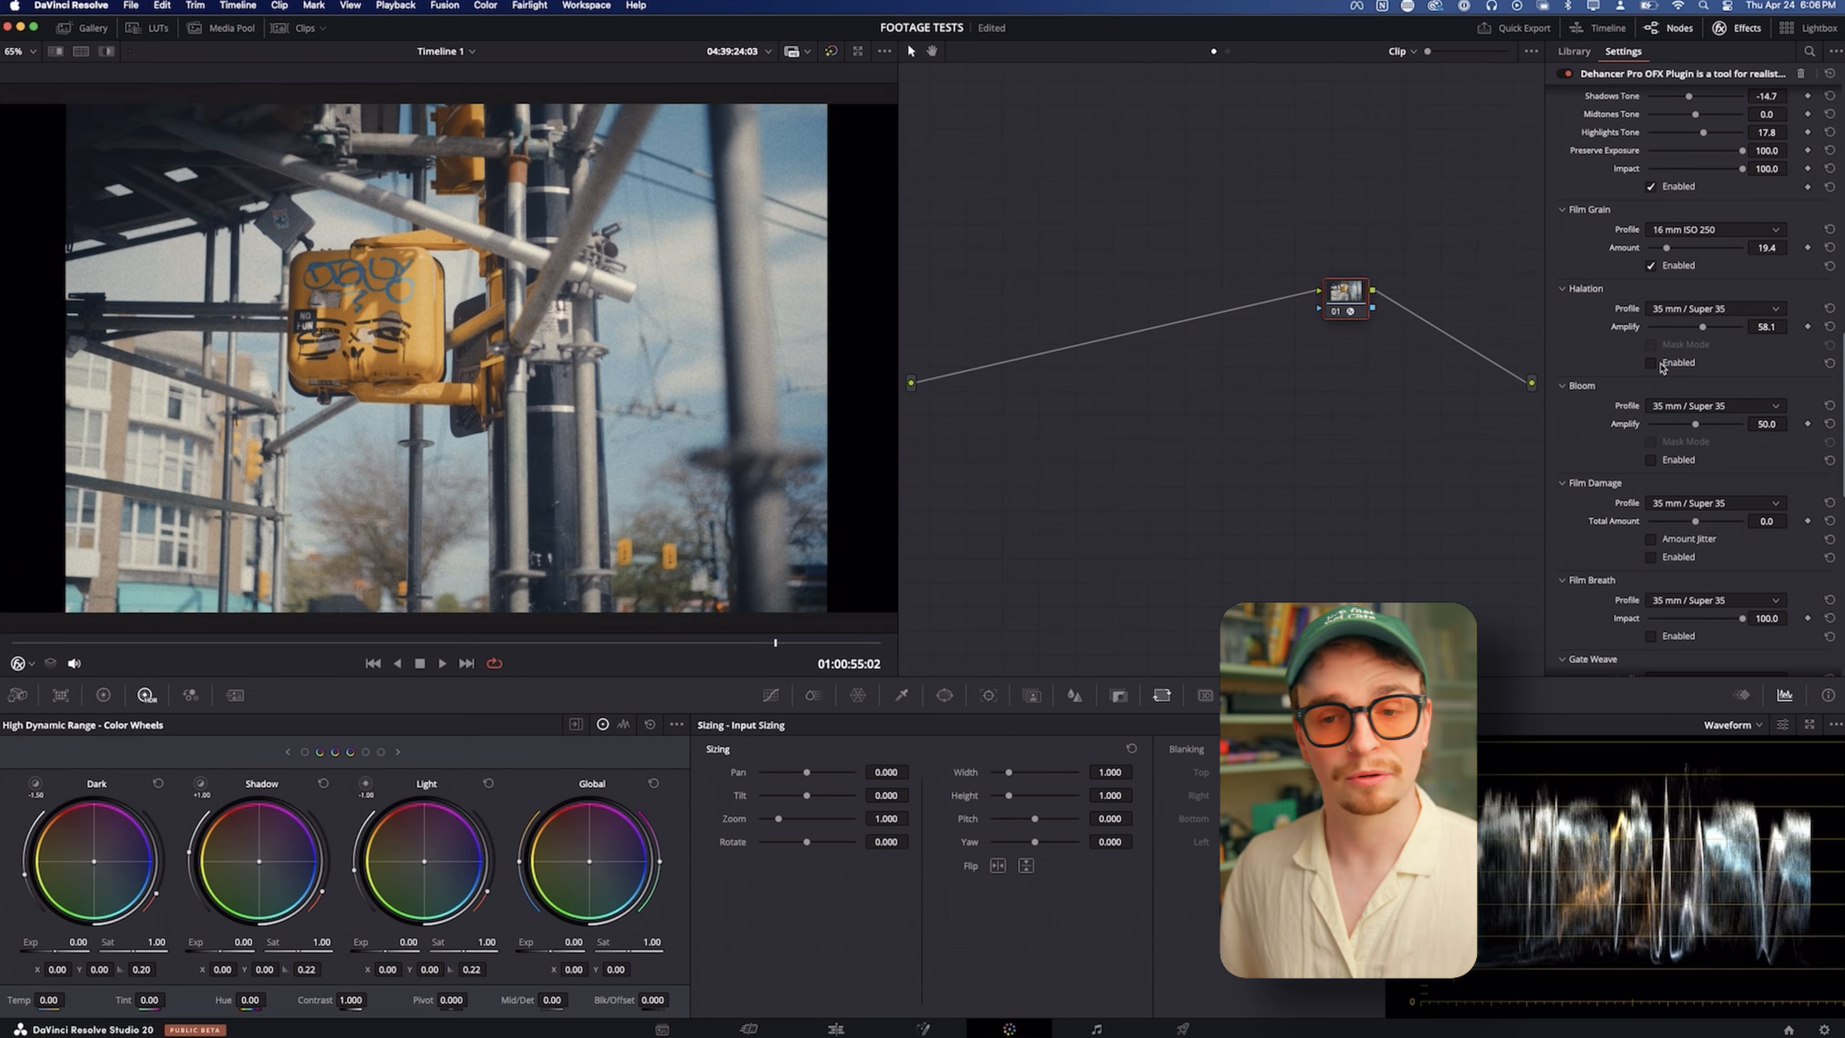
Look through the Halation profiles, keep 35 mm / Super 35 and enable Halation
click(1668, 308)
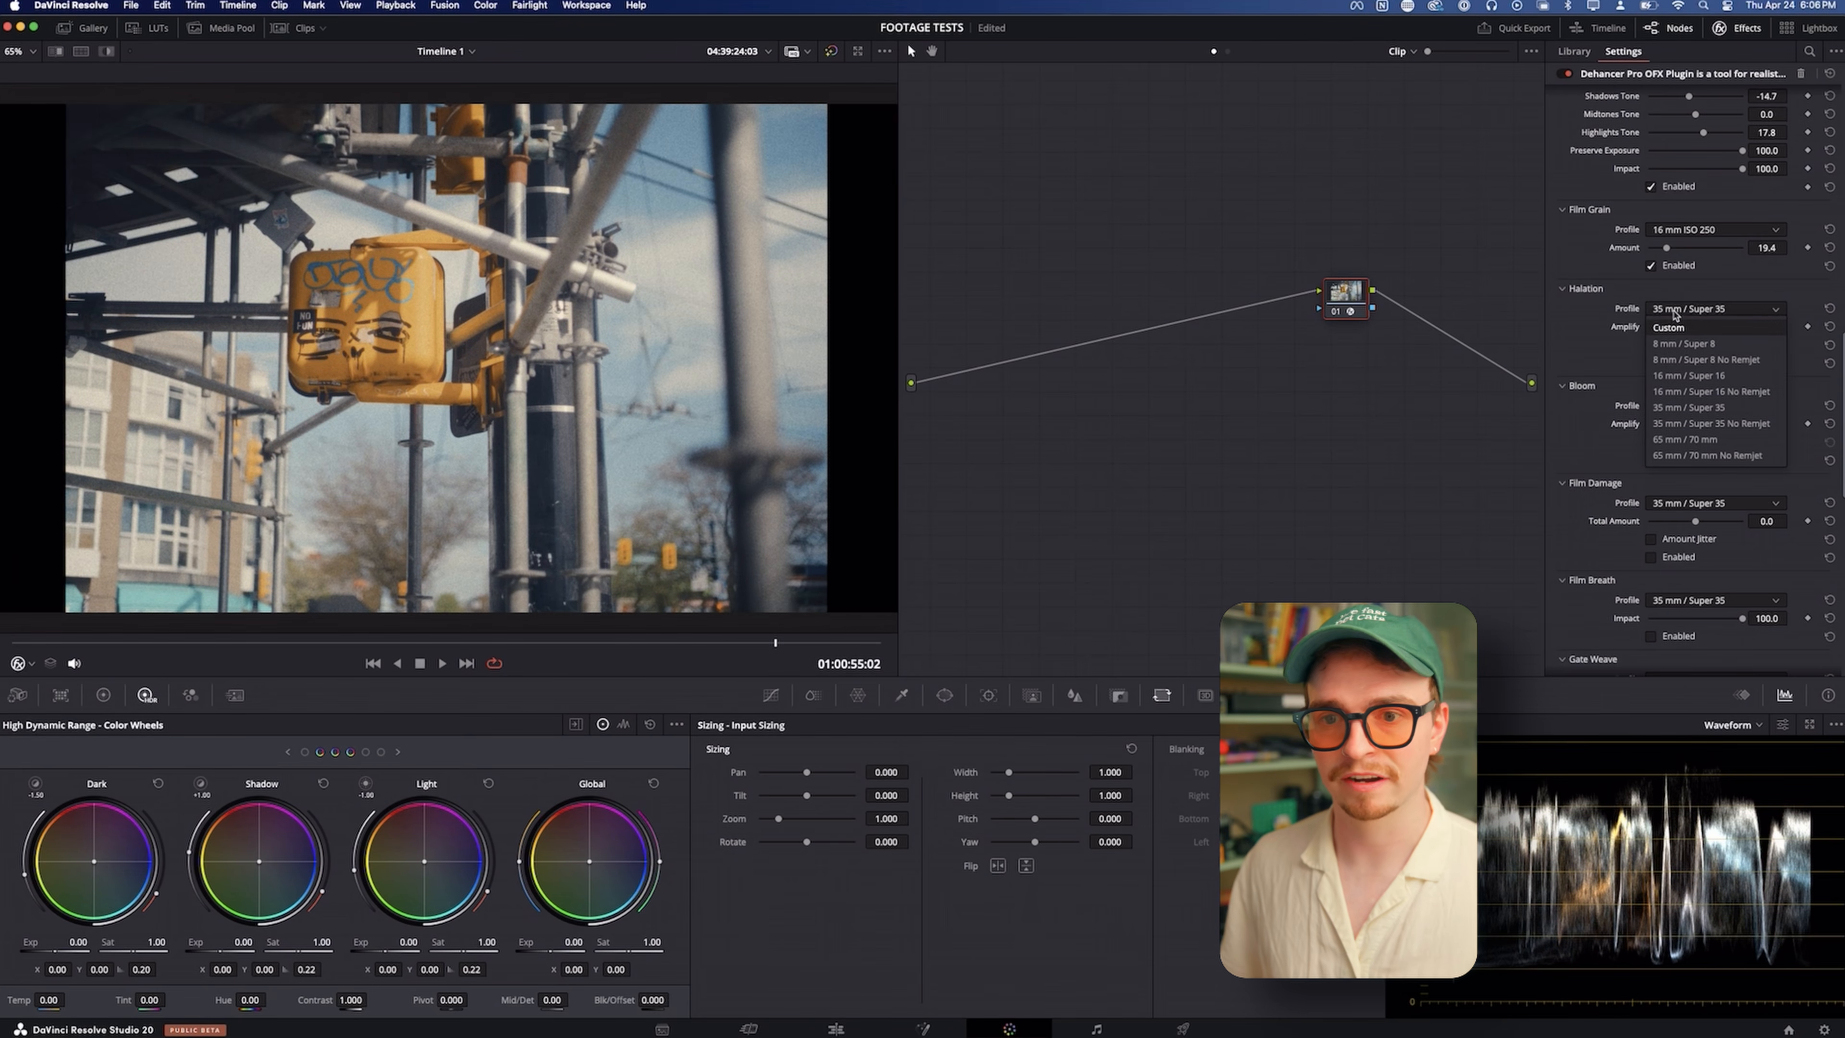
click(1672, 306)
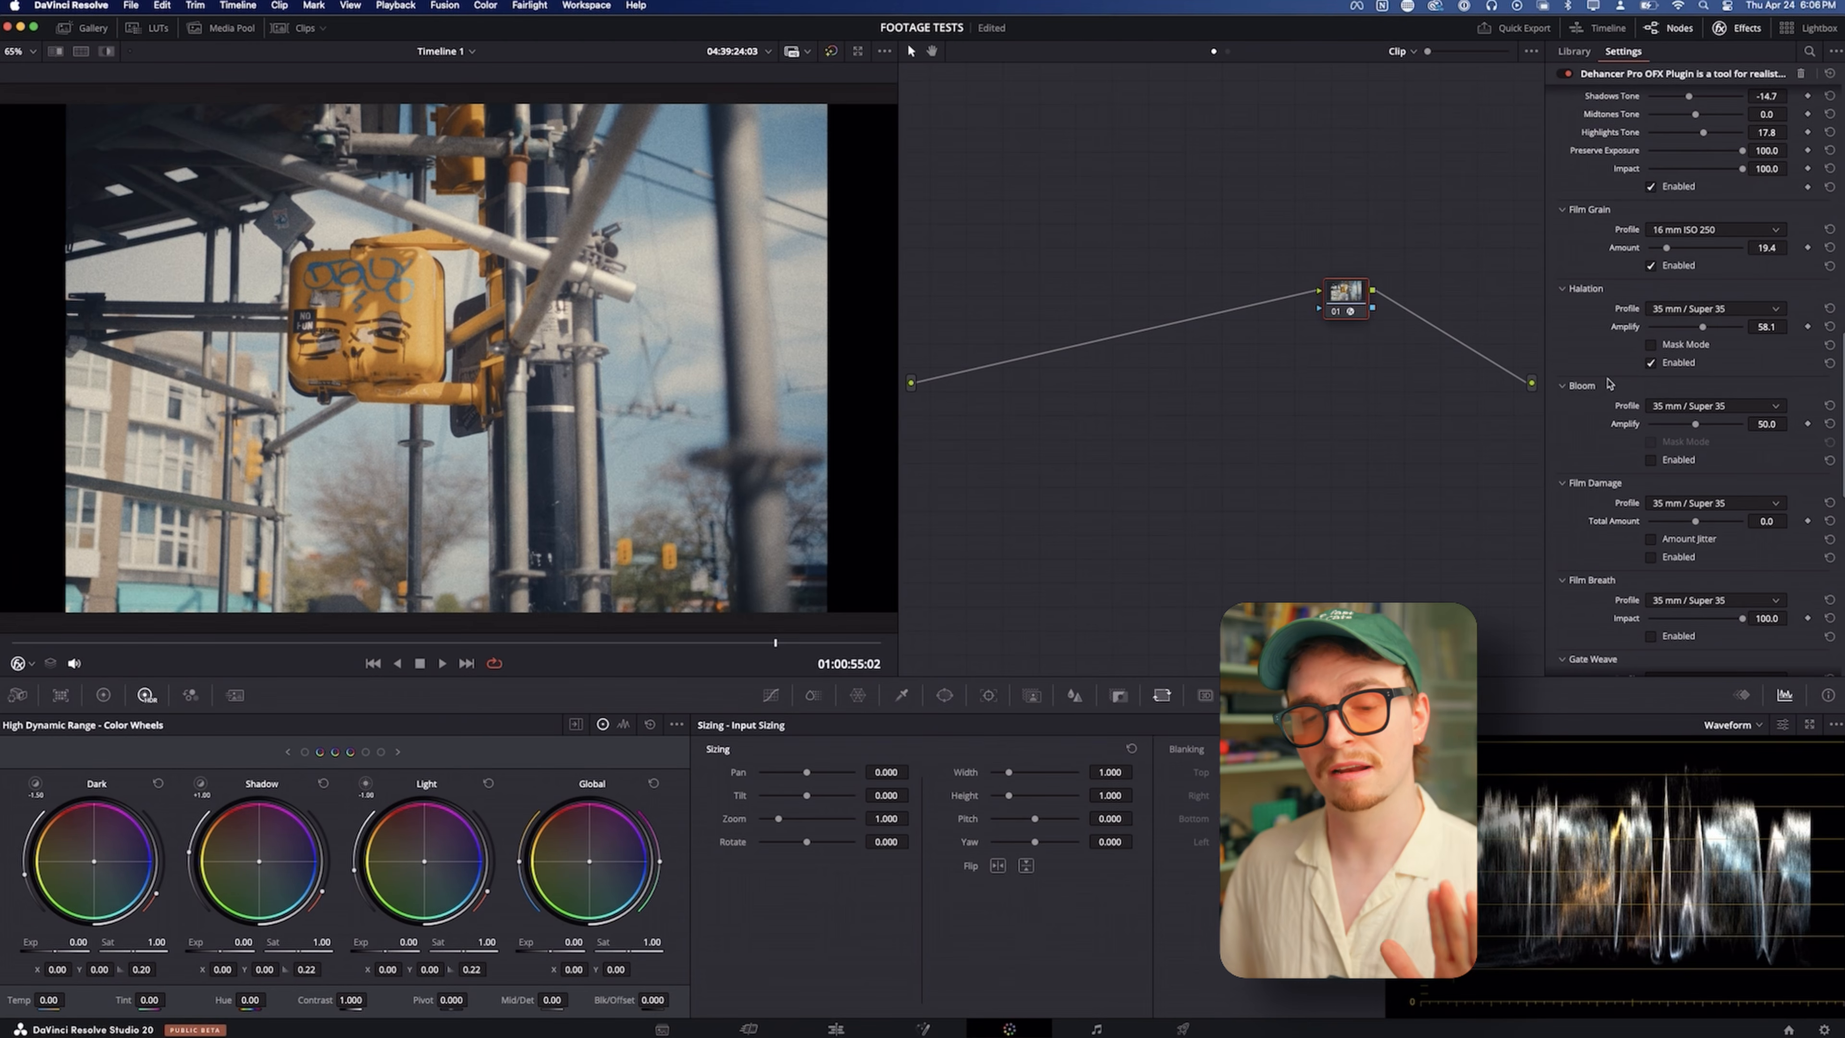
Enable Bloom and compare the yellow signal up close with the effect on and off
click(1651, 460)
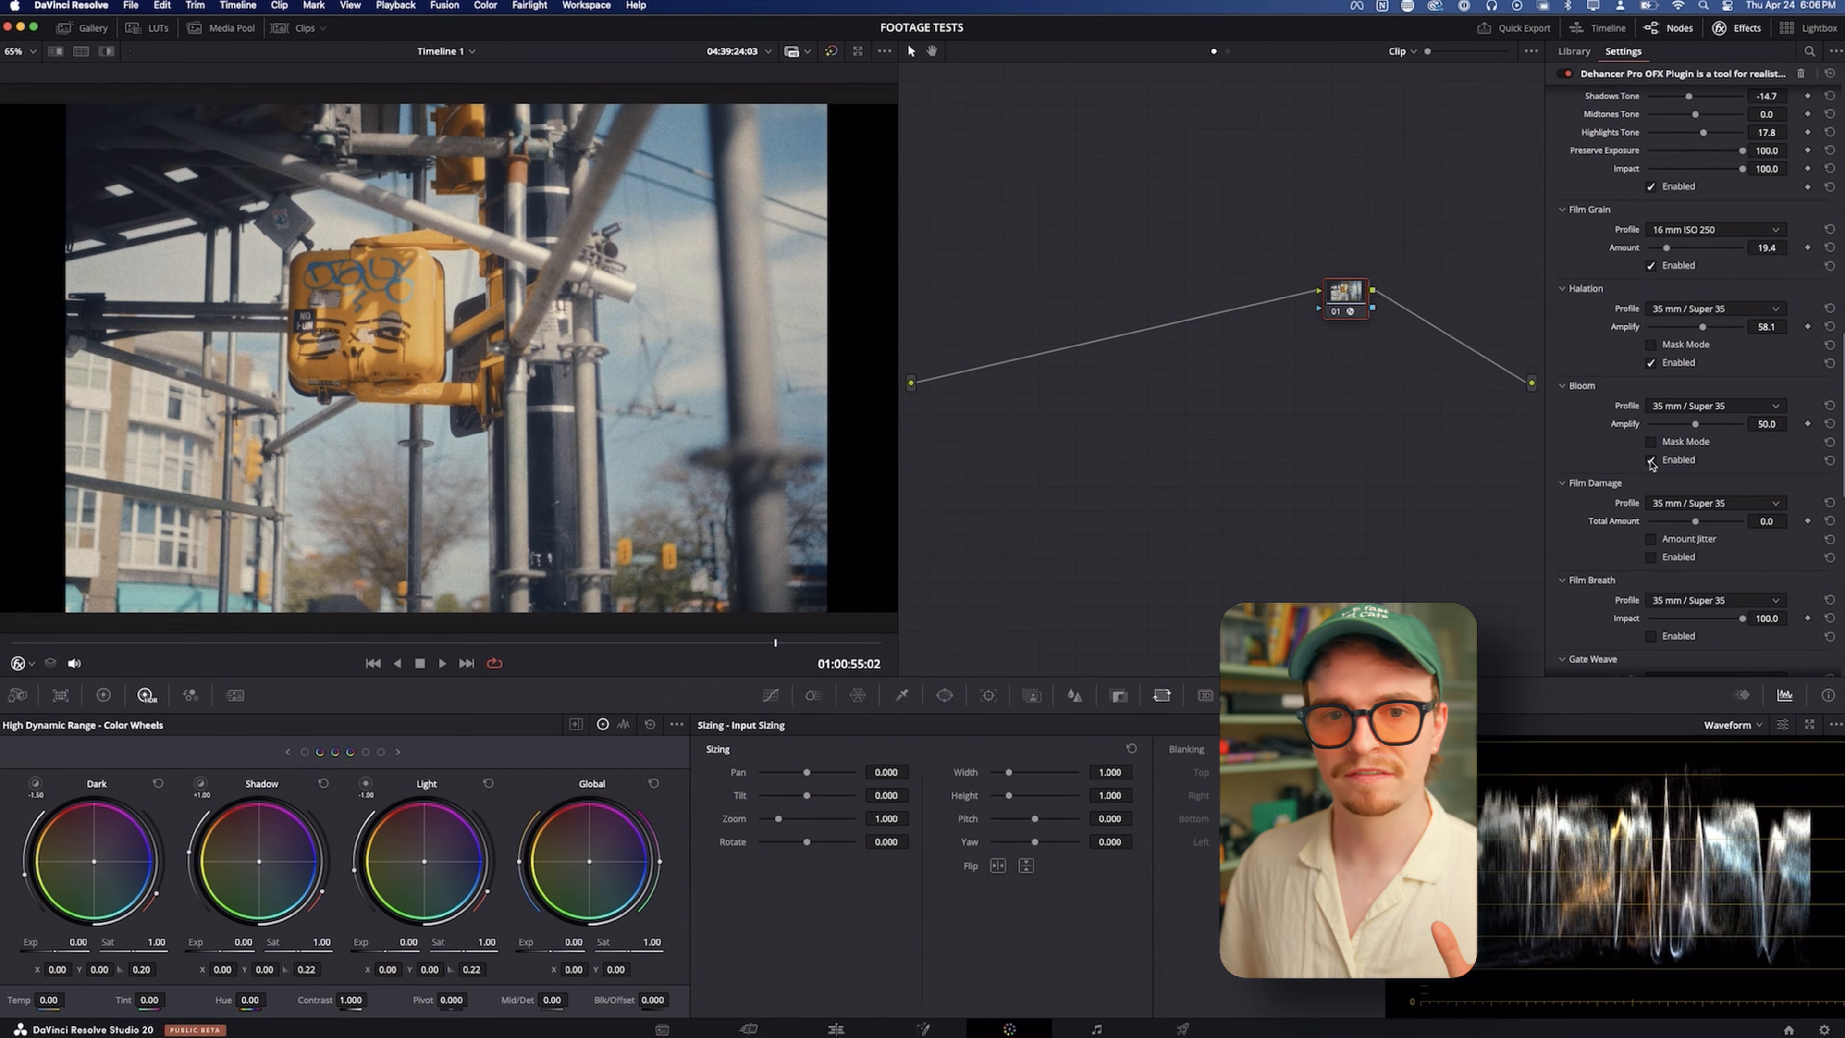
scroll(386, 318, up, 5)
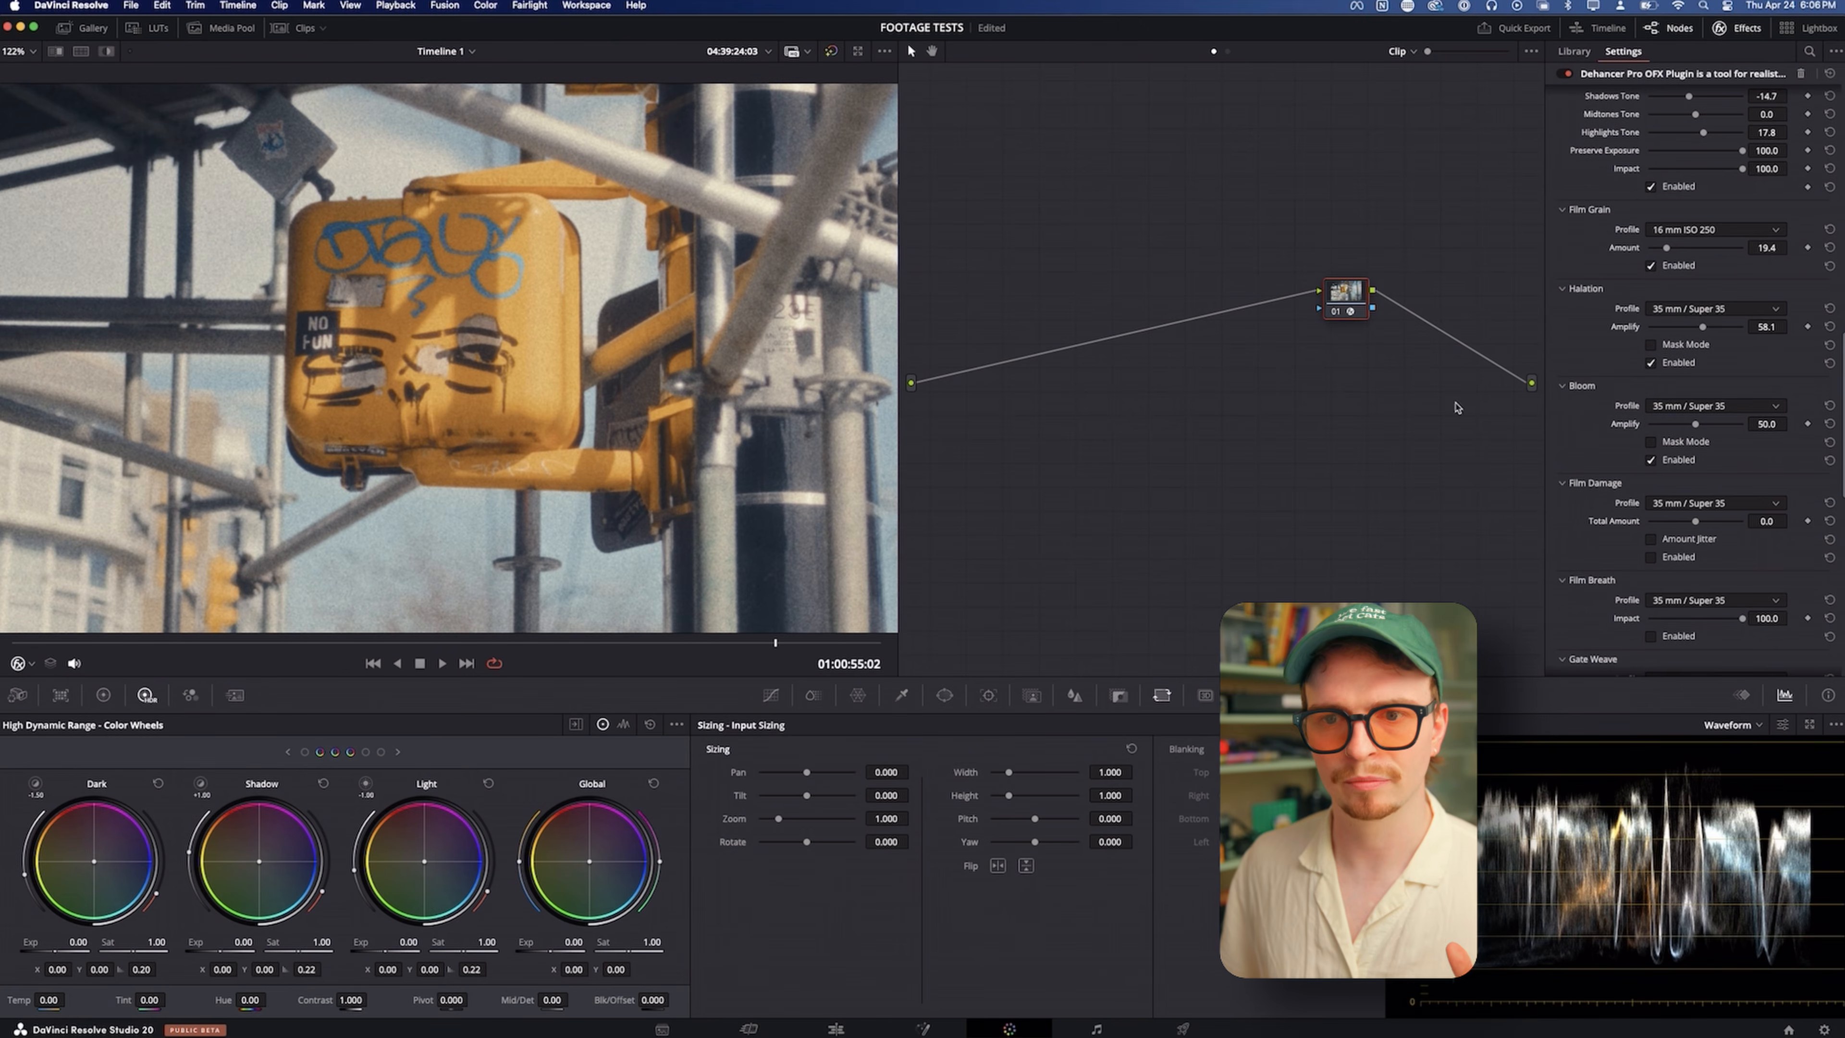
click(1650, 462)
click(1650, 462)
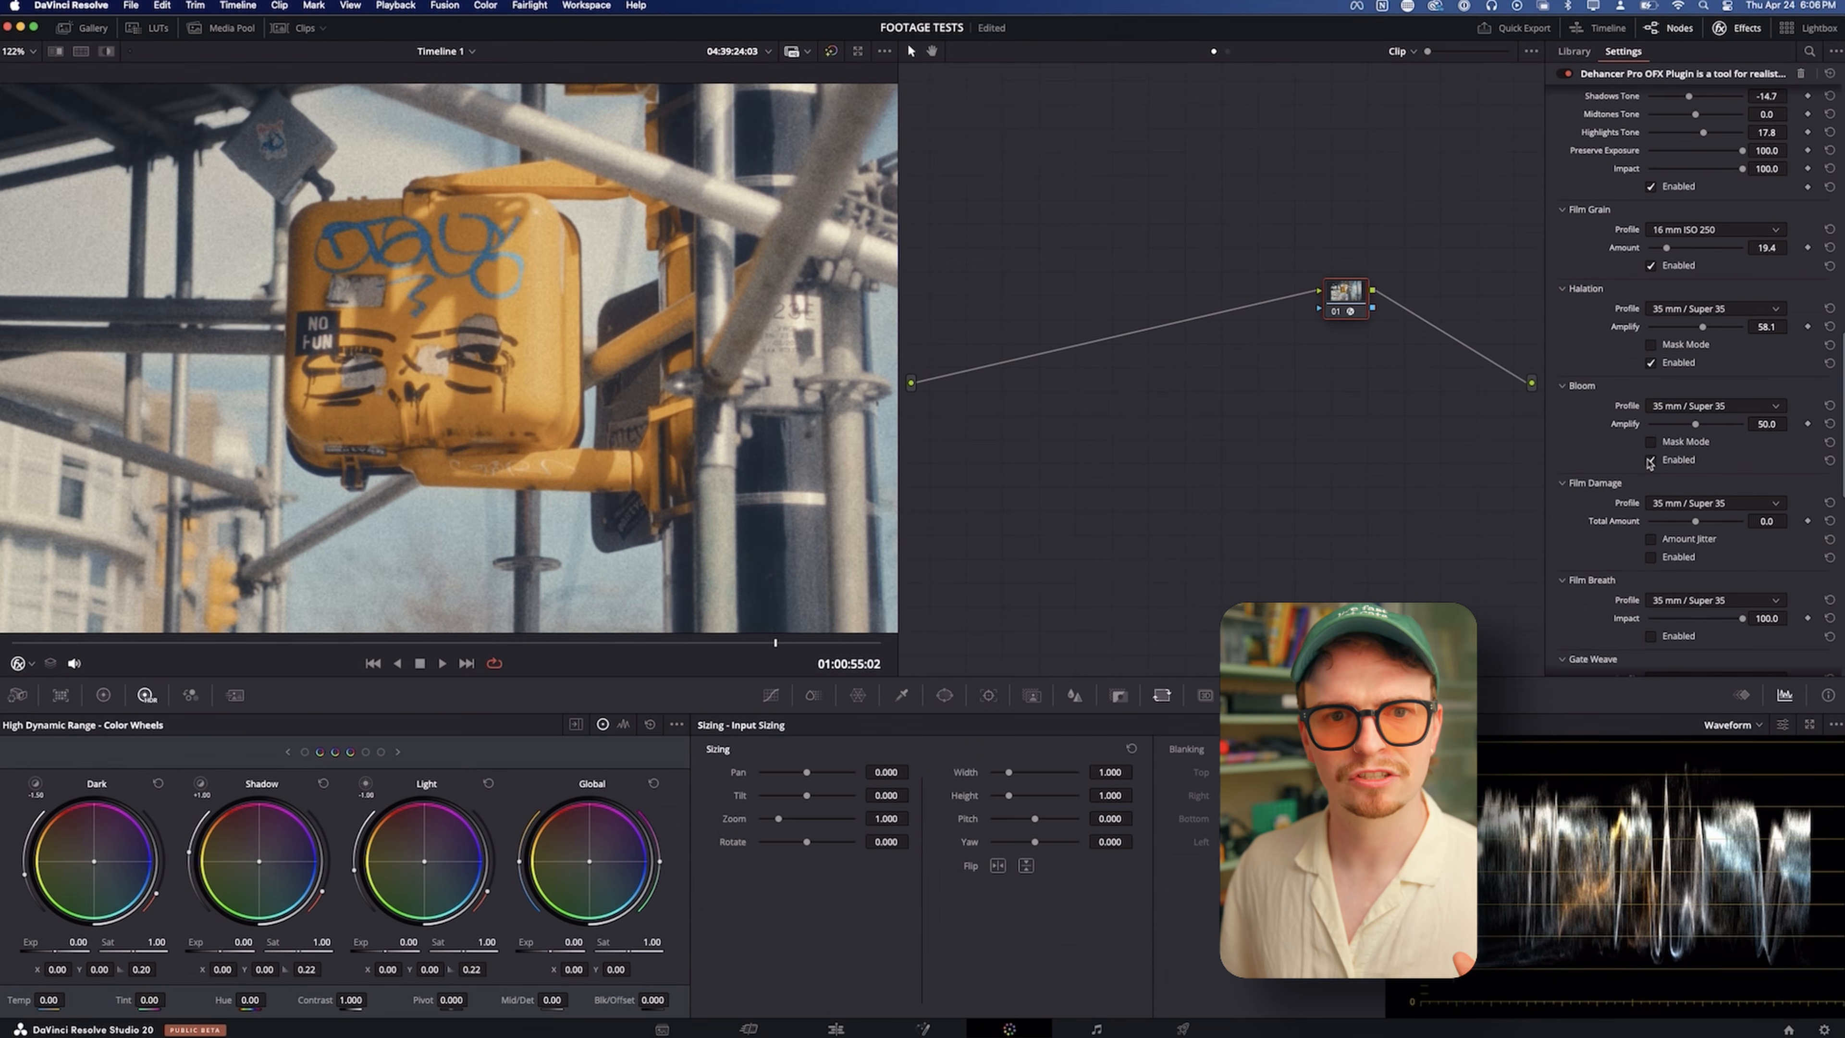
click(1650, 463)
click(1650, 462)
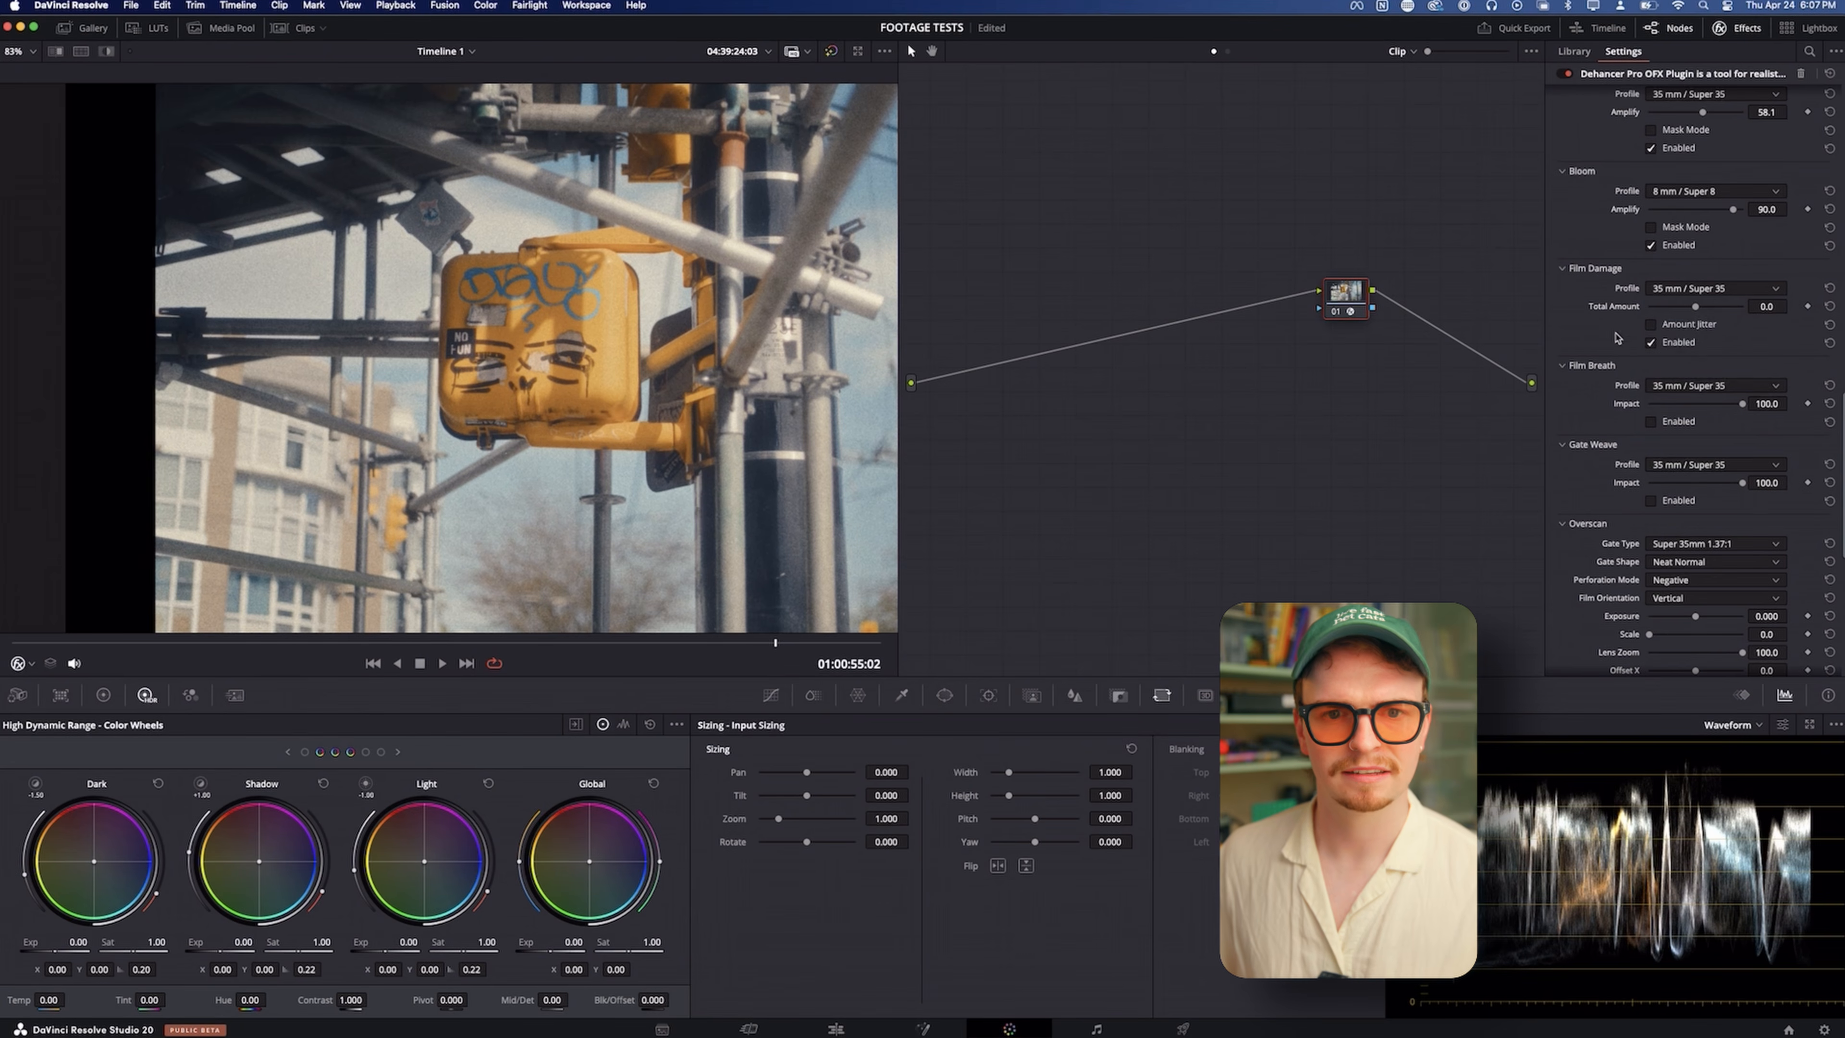
Play back the clip to check the Film Damage effect in motion
key(space)
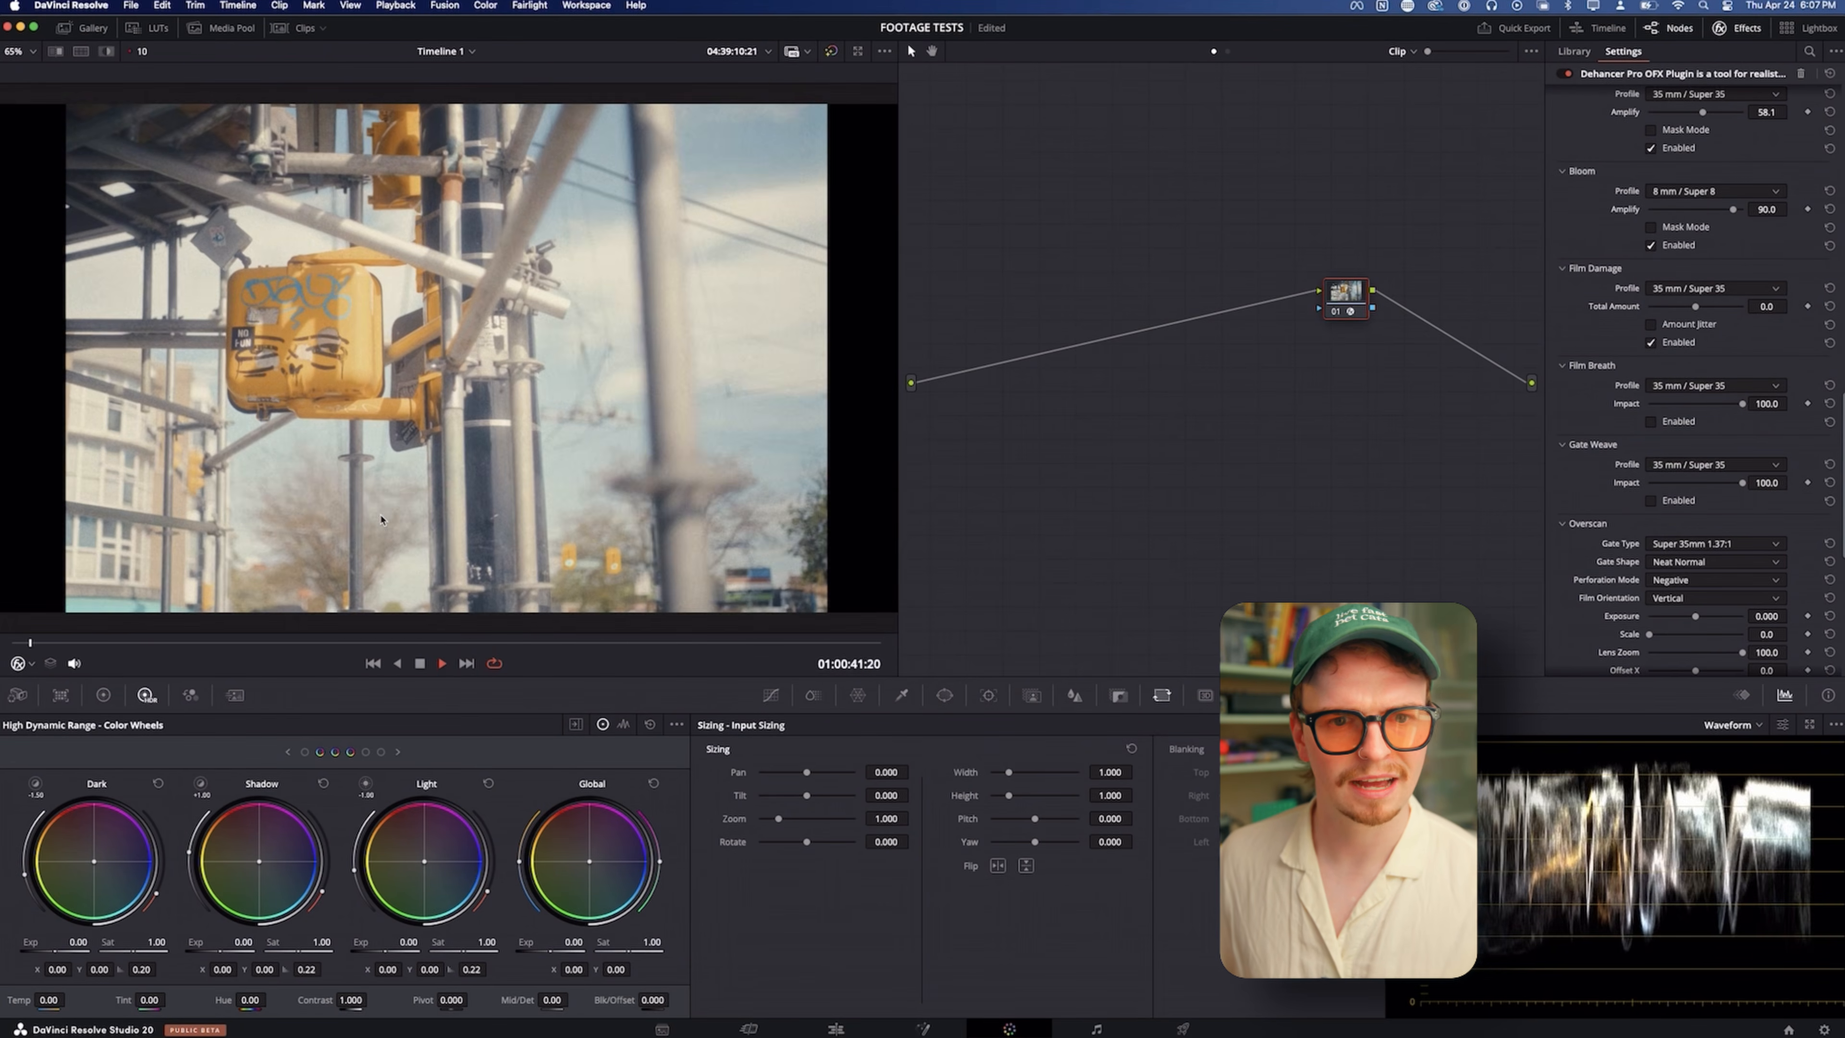
key(space)
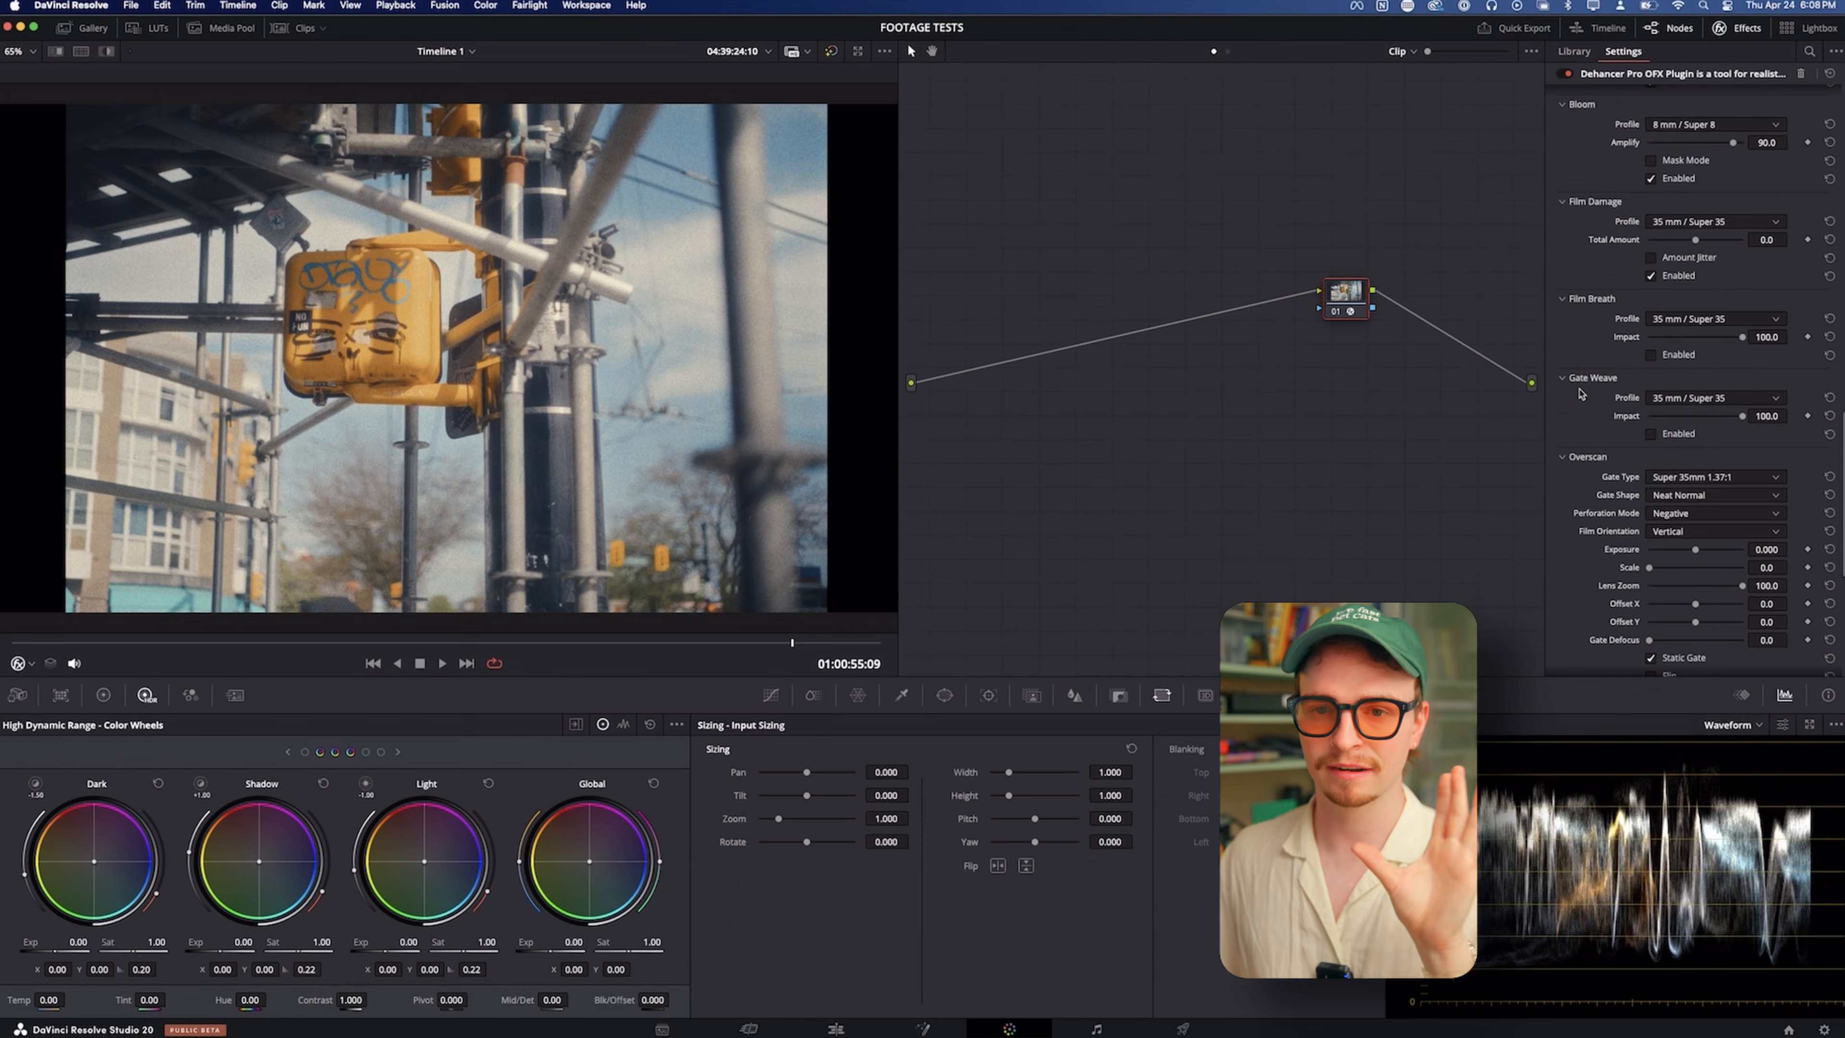
Enable Film Breath and set its profile to 8 mm / Super 8
scroll(1582, 393, down, 1)
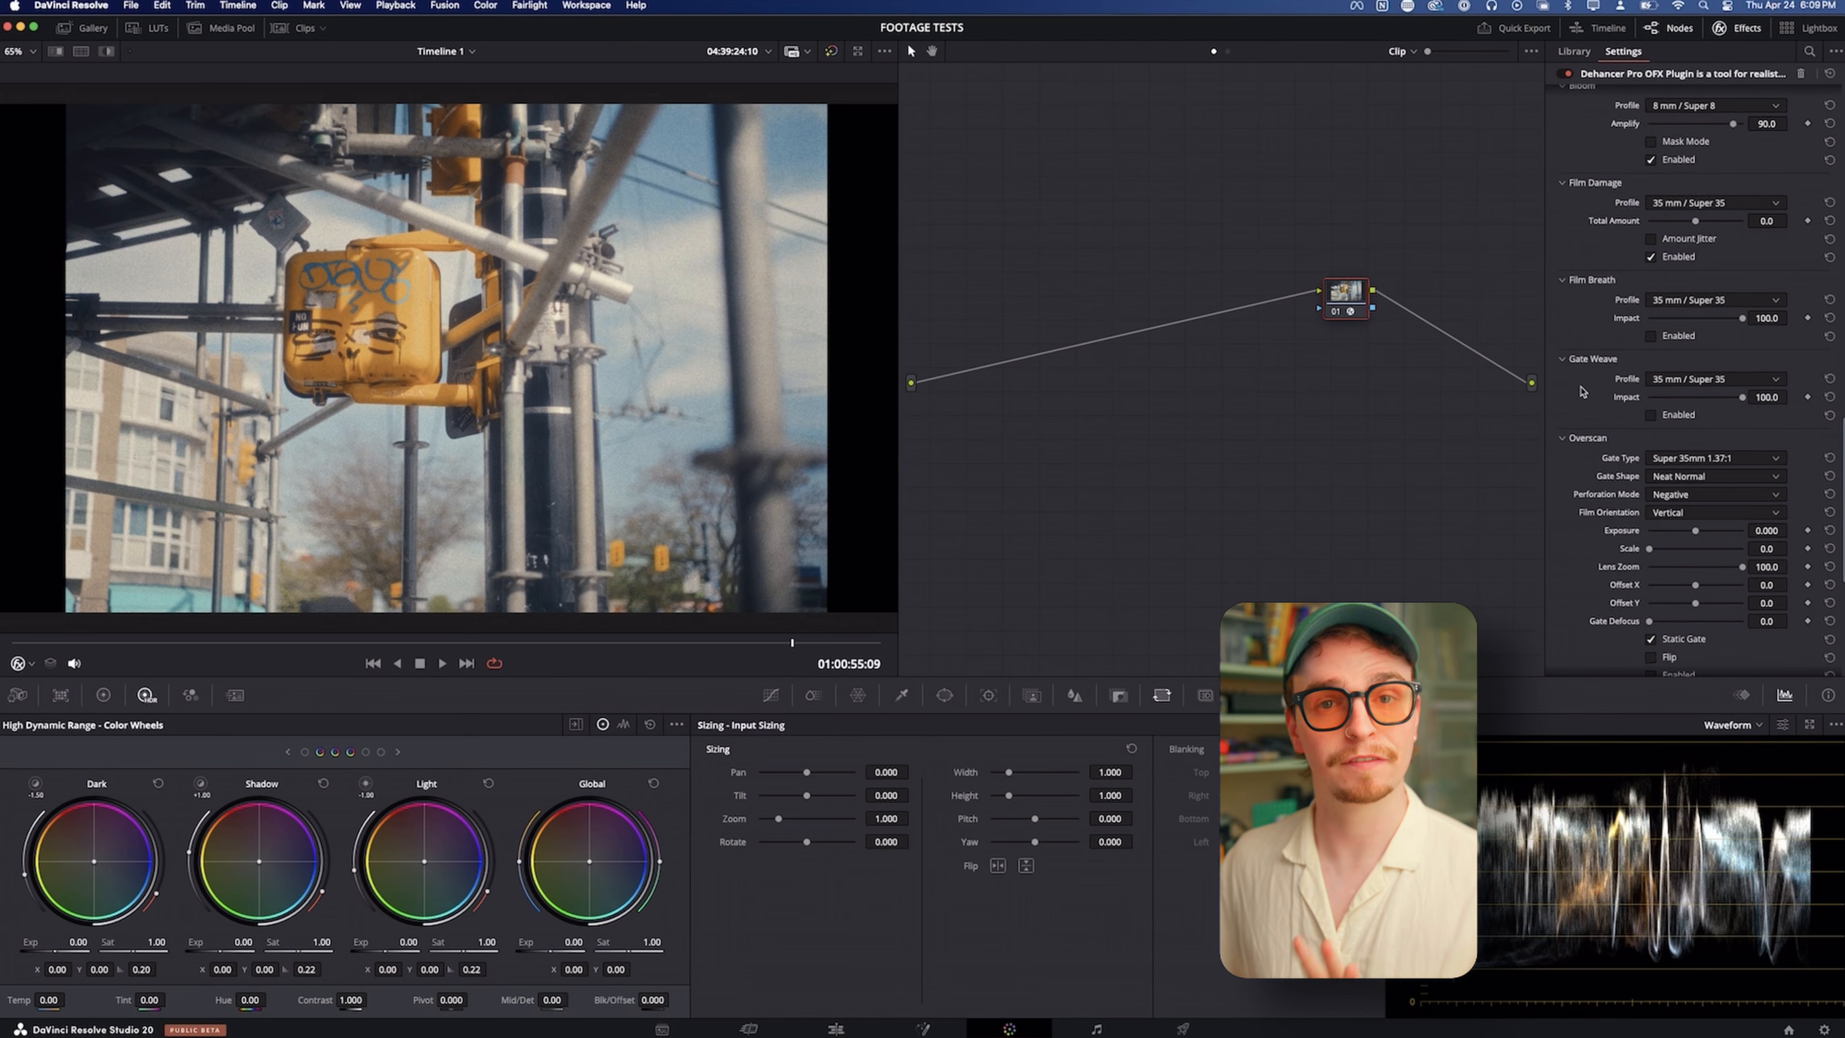
click(1651, 337)
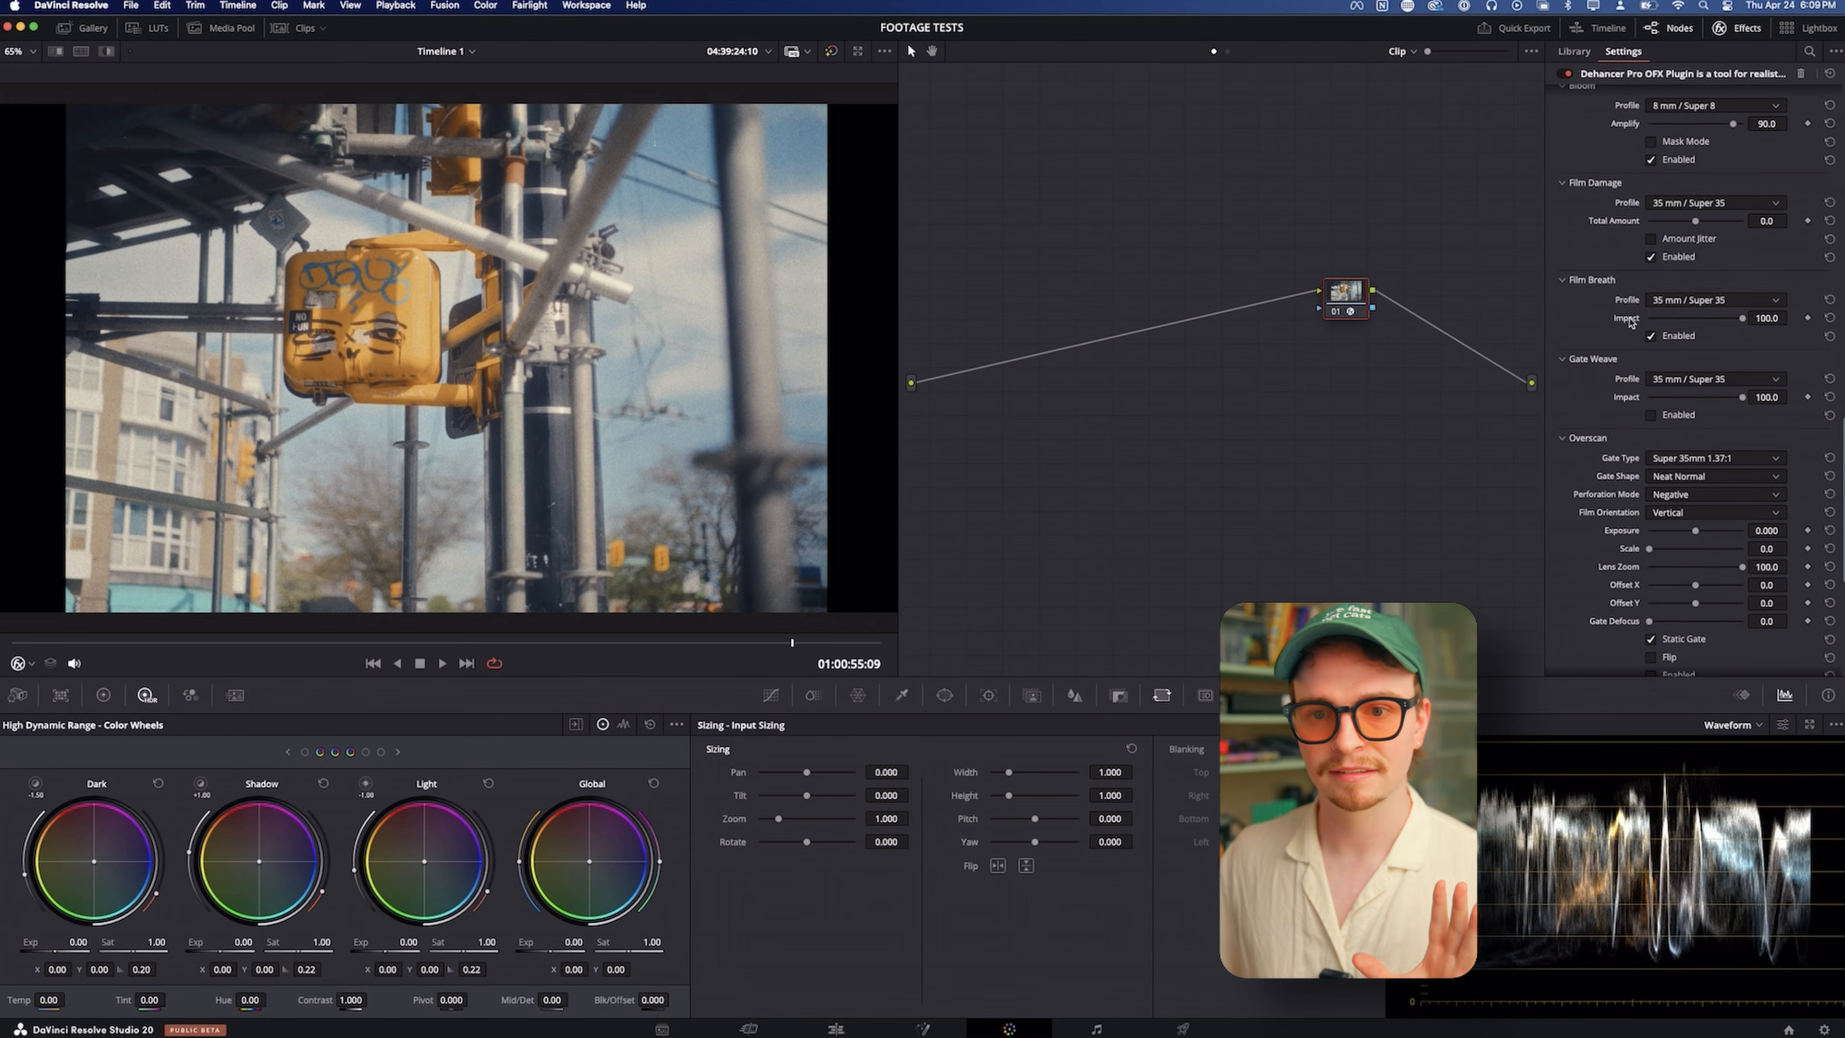
click(1648, 301)
click(1665, 351)
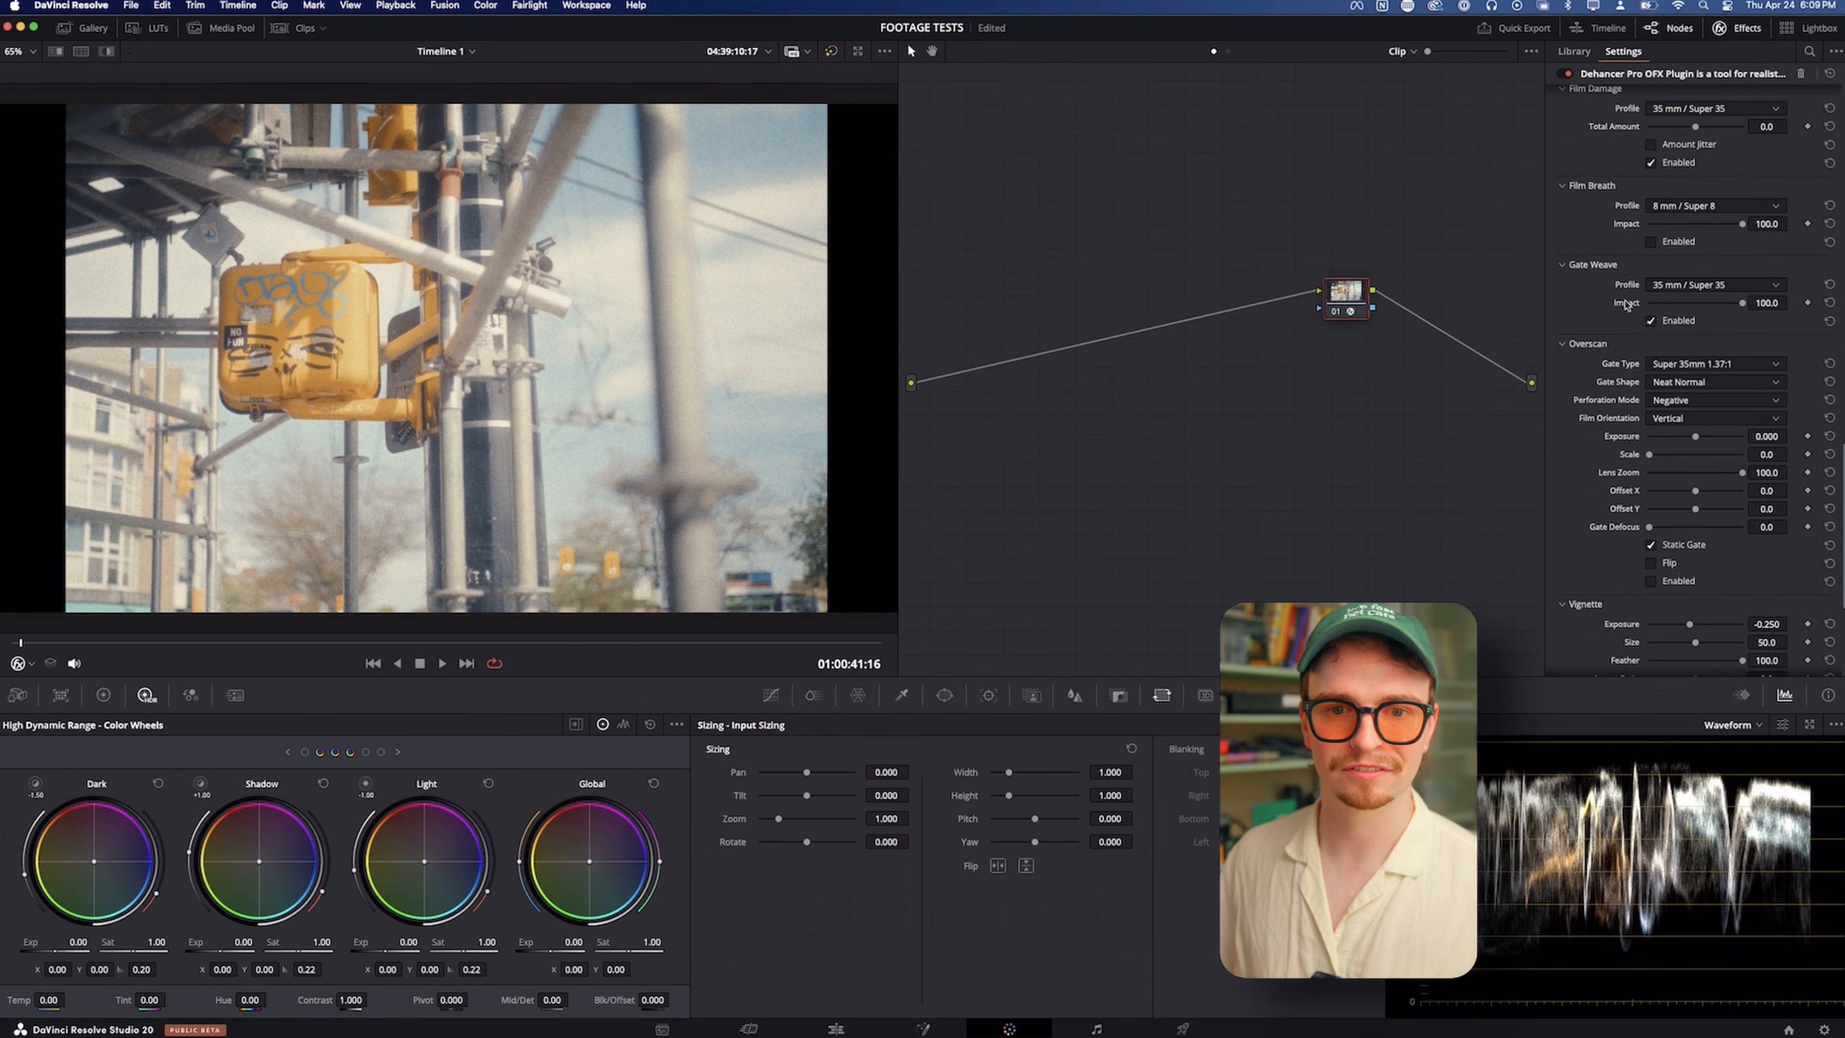
Enable Overscan, try the Super 8mm 1.33:1 and Standard 16mm 1.37:1 gate types, and choose Widescreen 35mm 1.85:1
click(1650, 541)
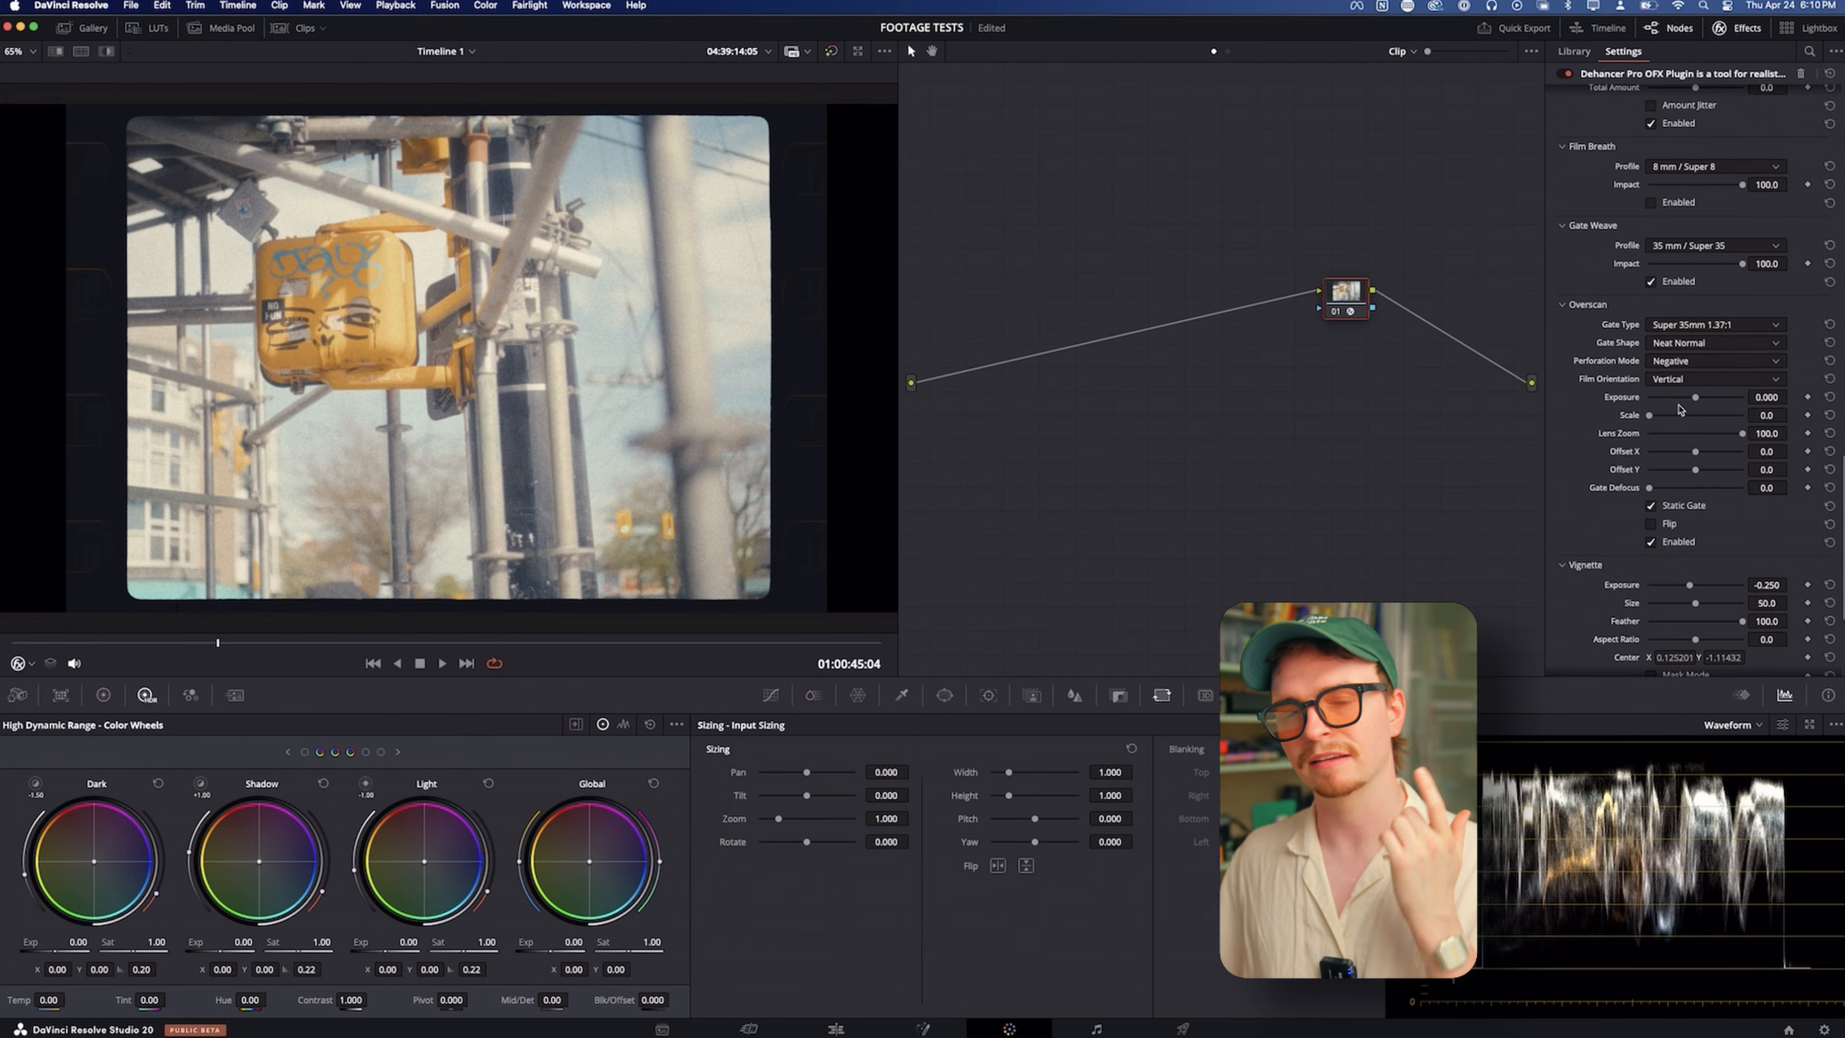
click(1694, 326)
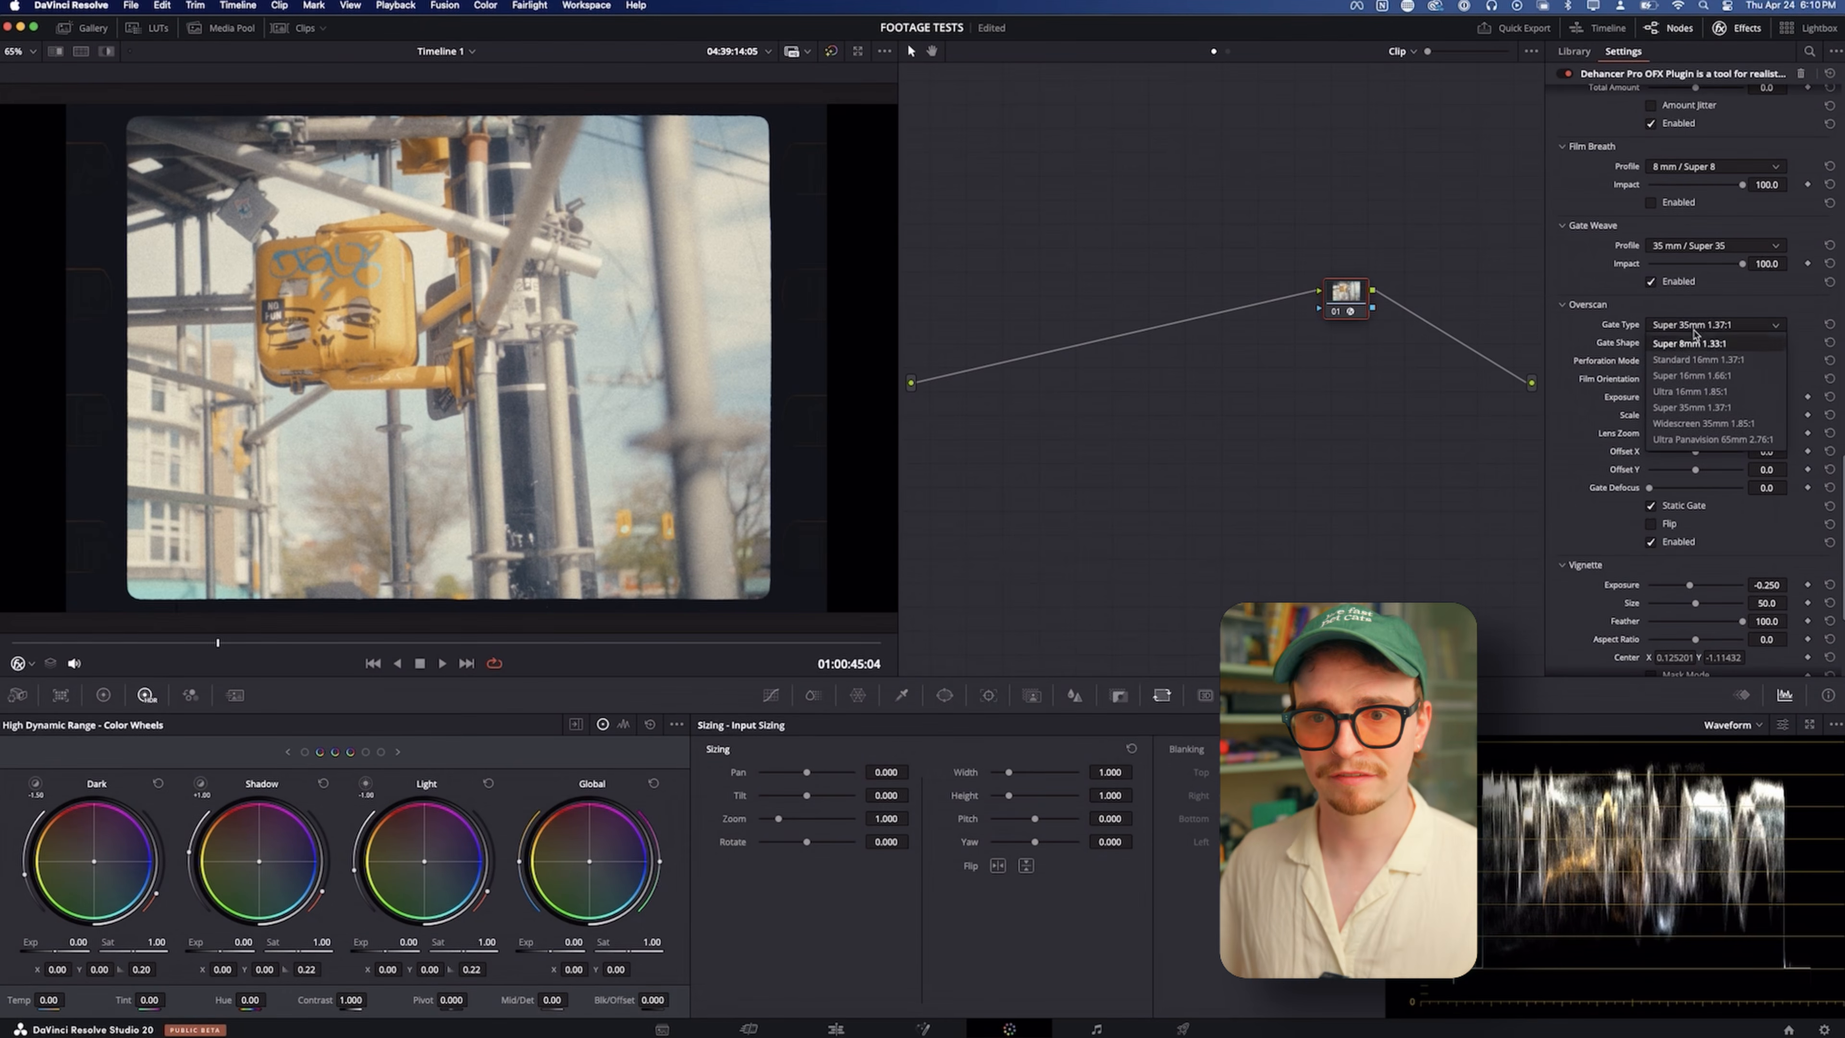
click(1695, 343)
click(1698, 325)
click(1692, 360)
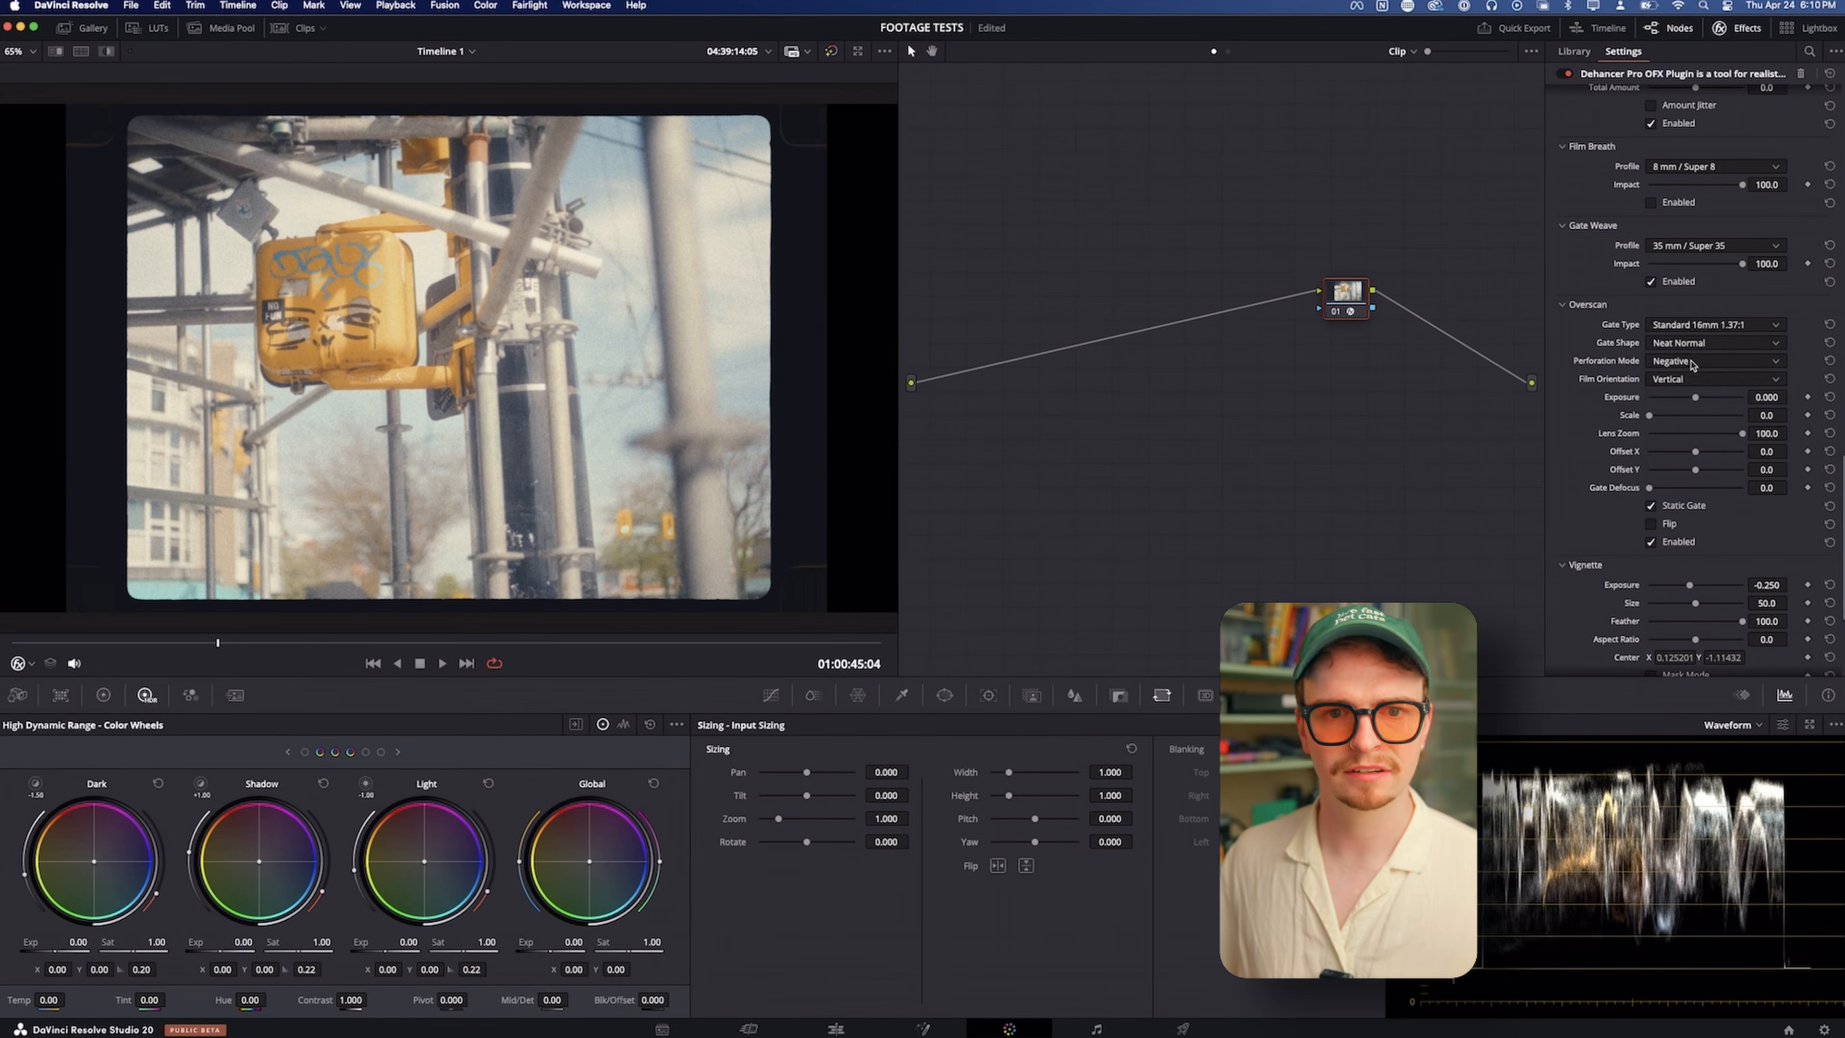
click(1694, 326)
click(1698, 380)
Check the image with the False Color IRE, 16 zones monitor and switch it back off
scroll(1612, 400, down, 5)
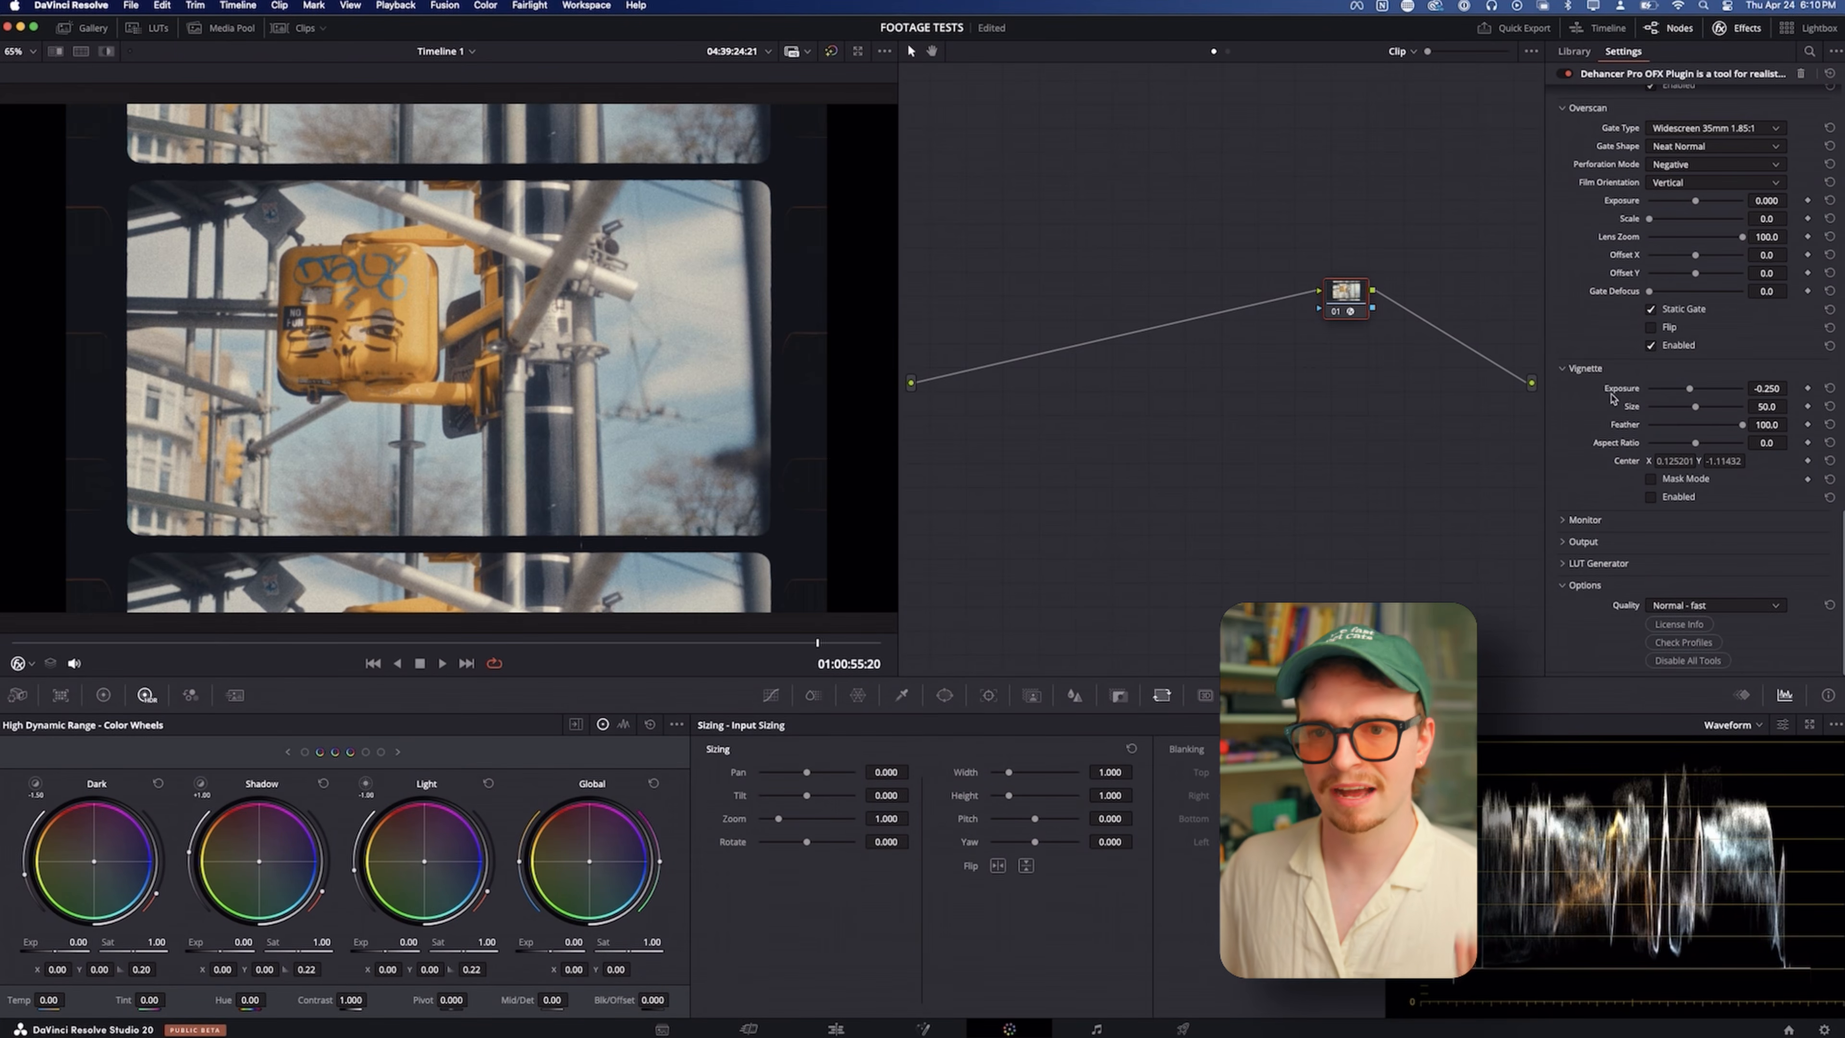
click(1578, 520)
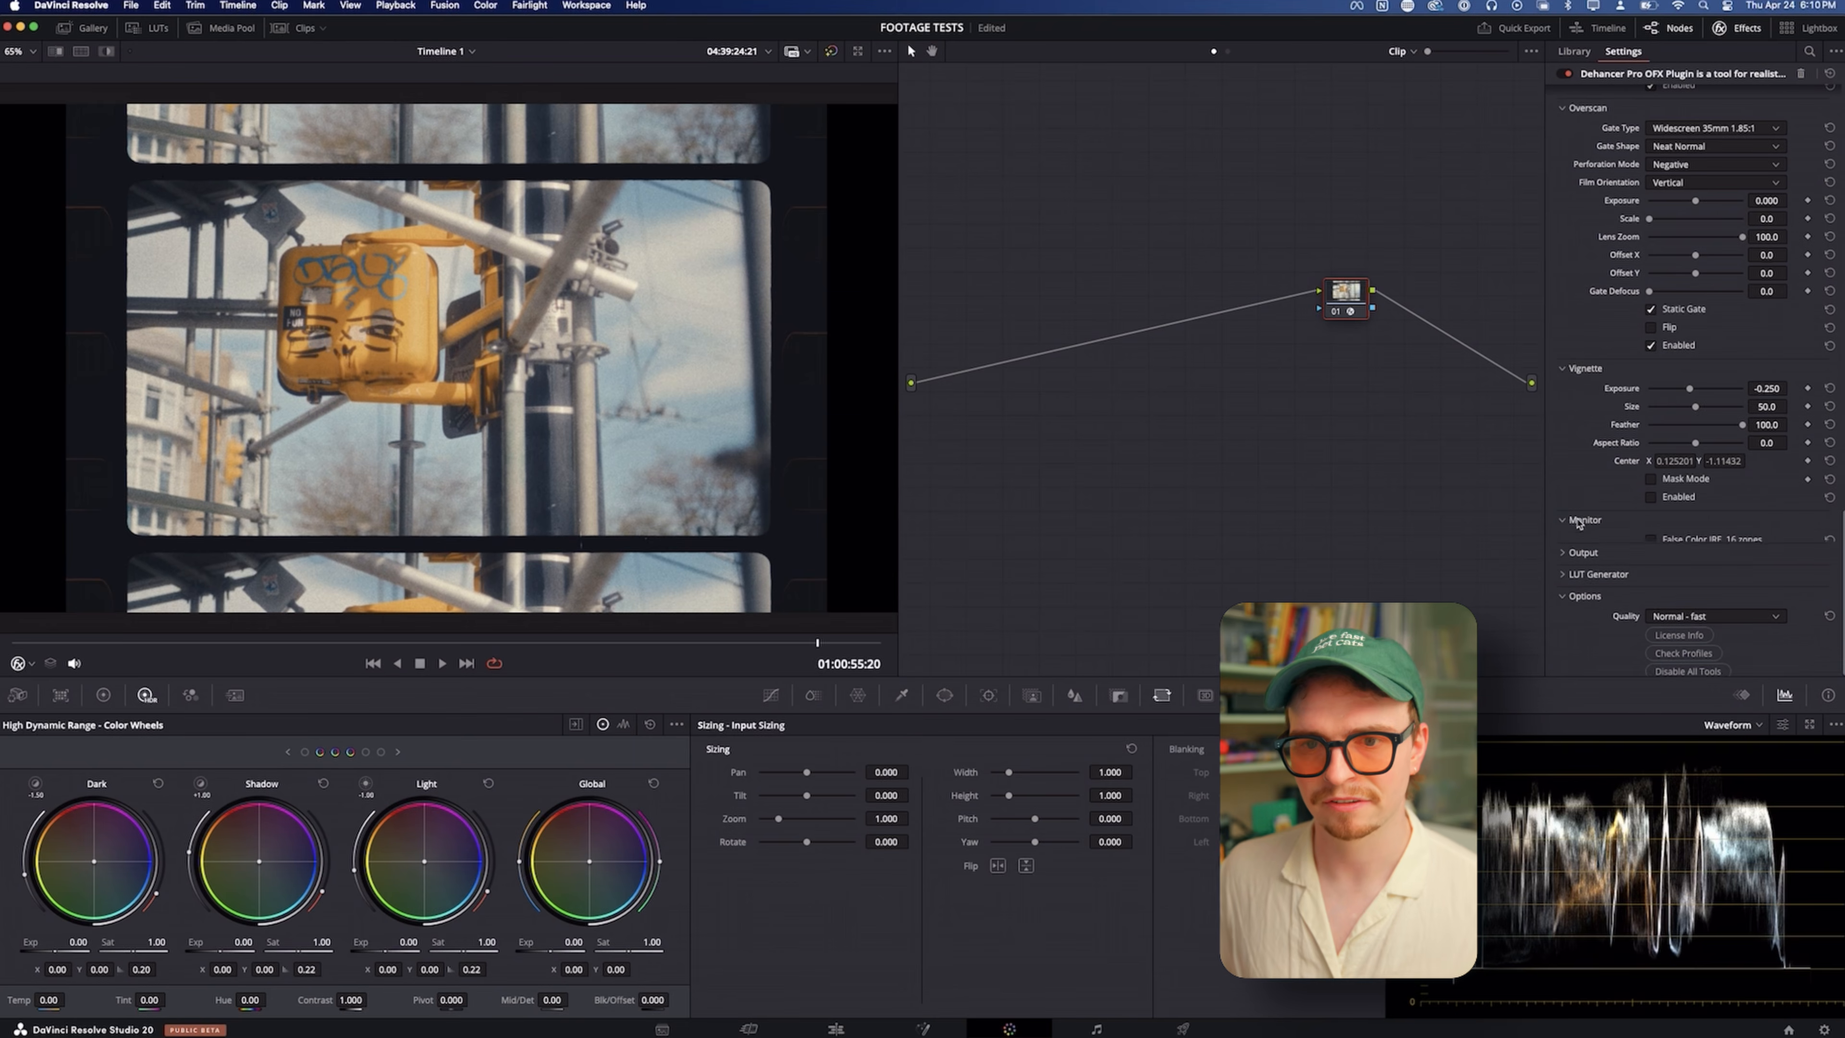
click(1651, 512)
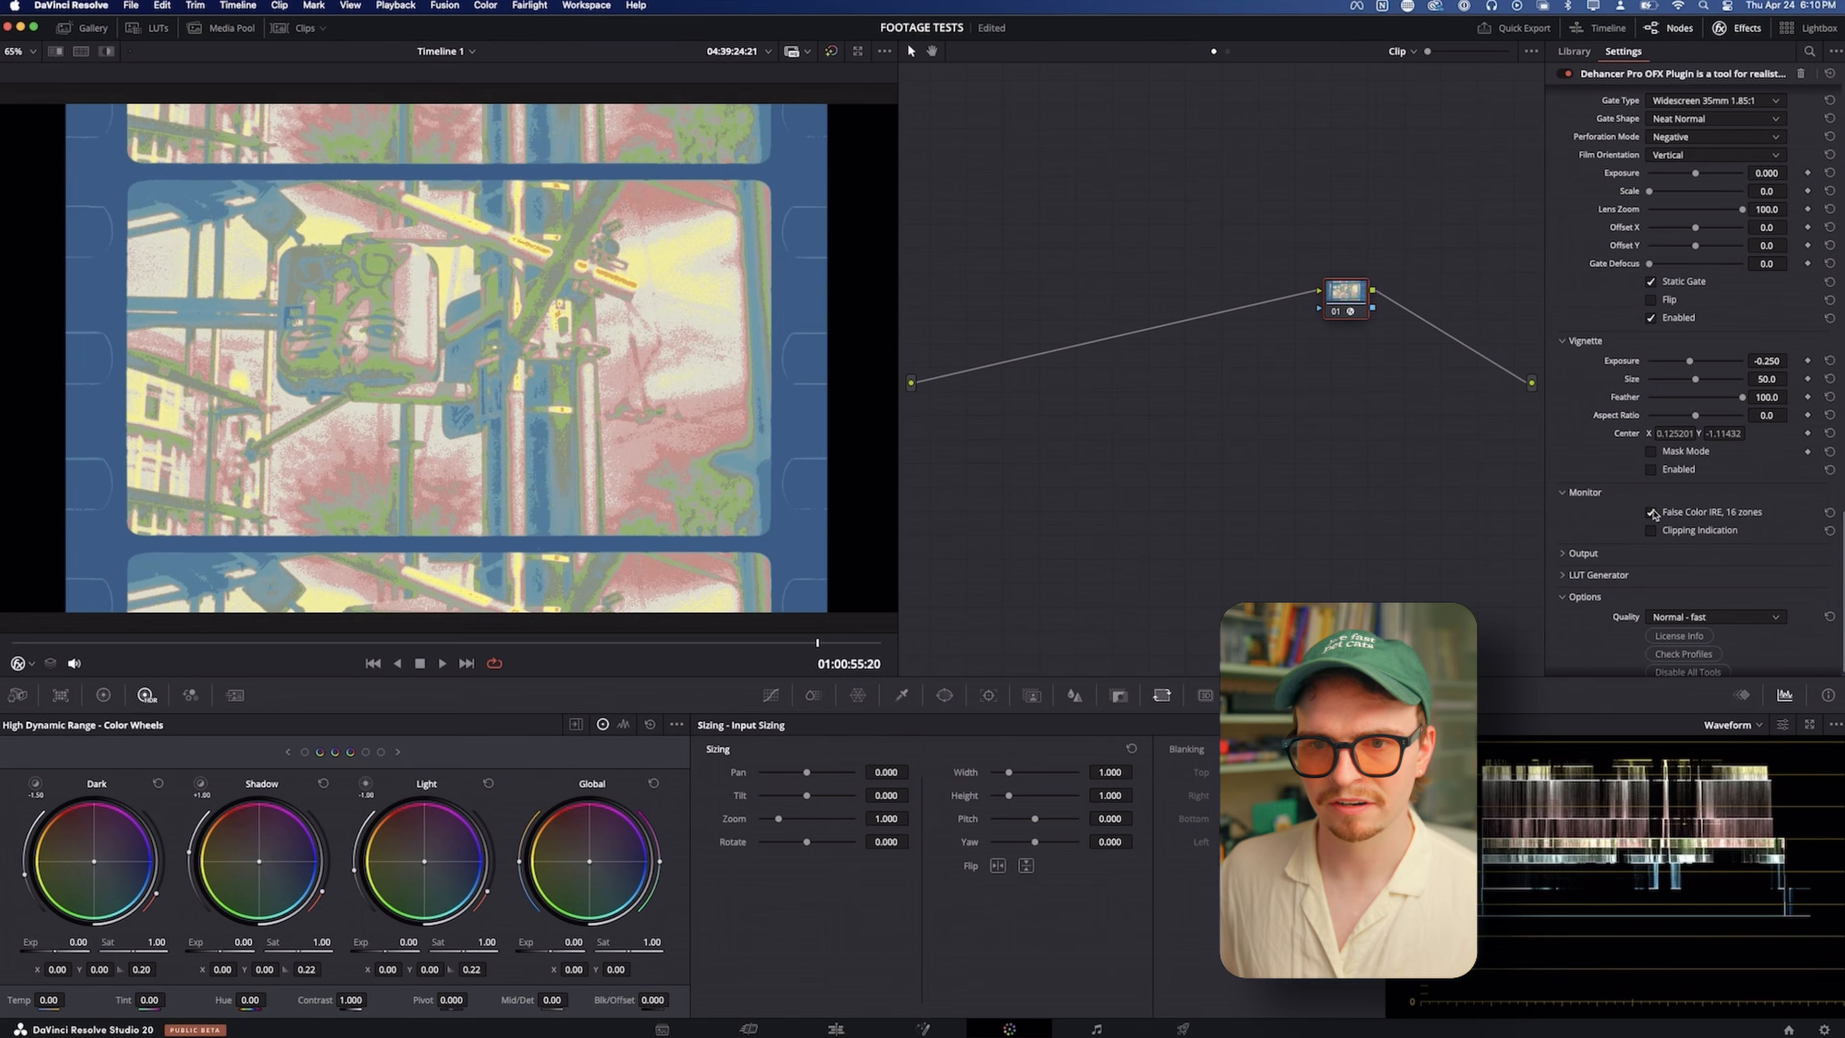
click(1651, 512)
Preview a lower Total Impact in the Output settings, restore it to 100 and view the LUT Generator options
click(1582, 553)
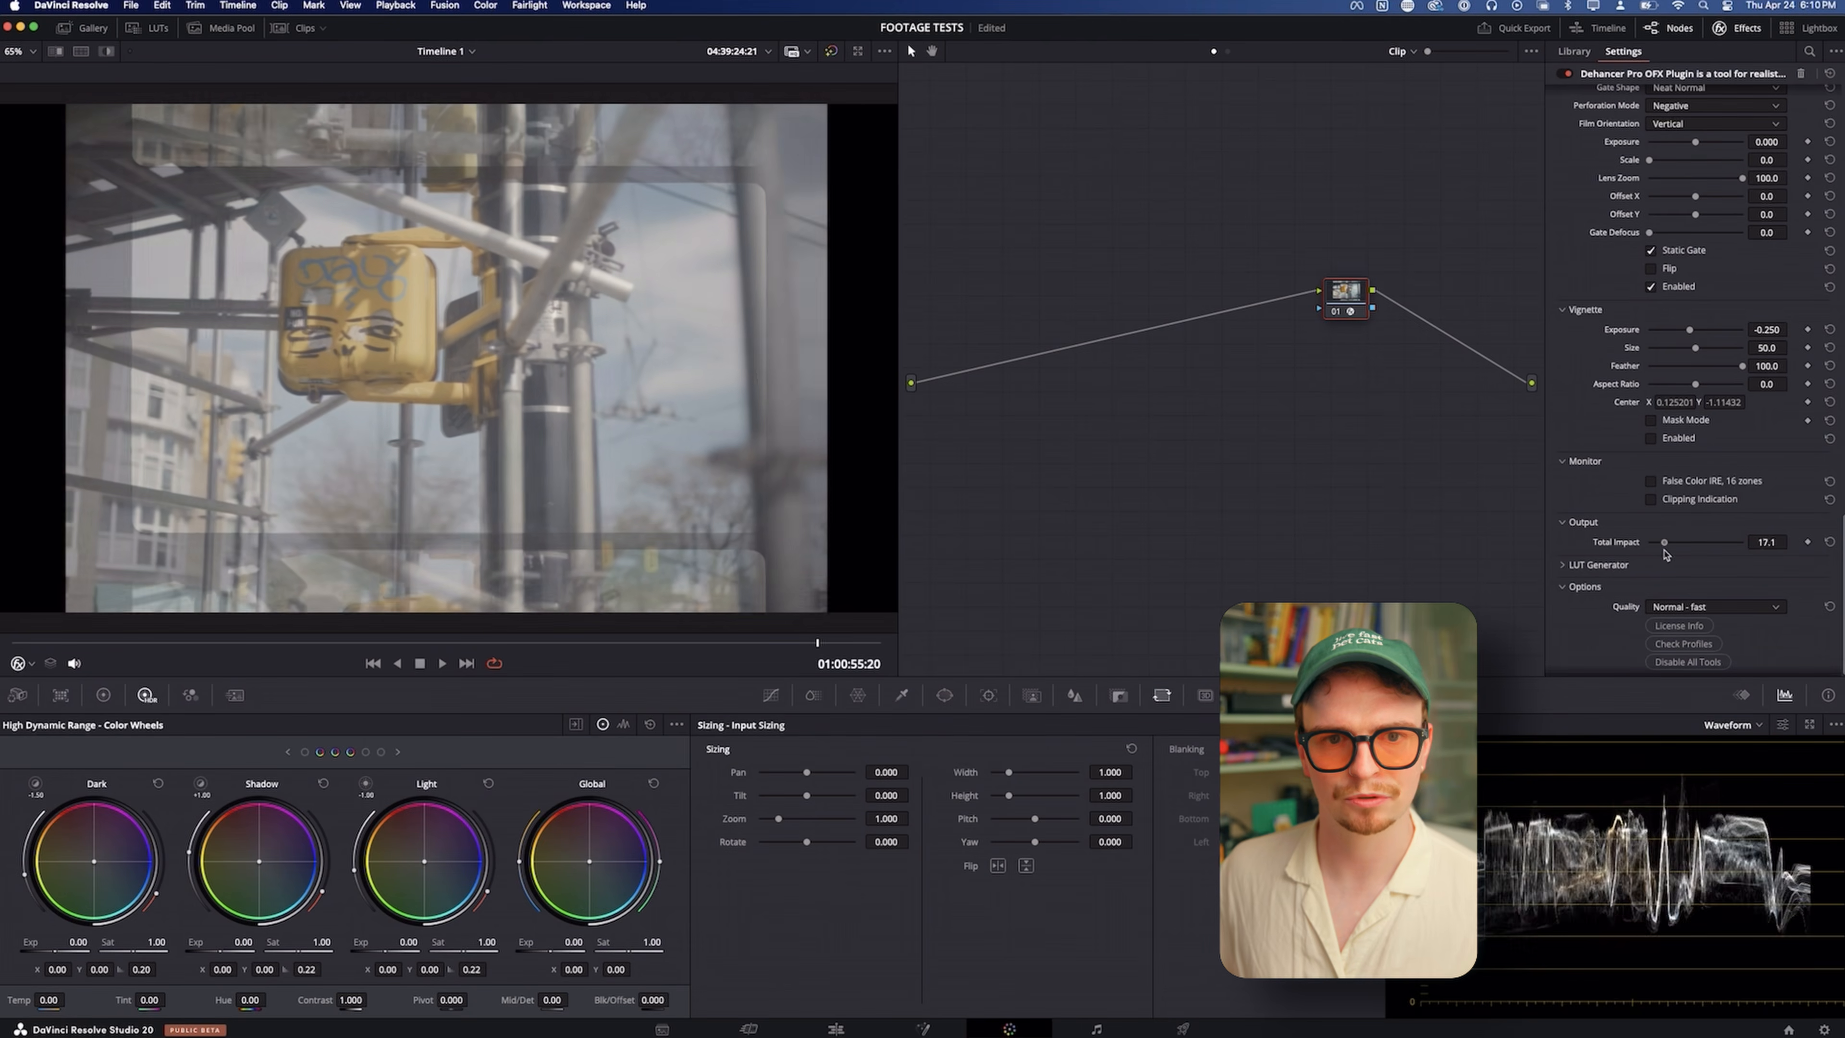
drag(1648, 542, 1806, 562)
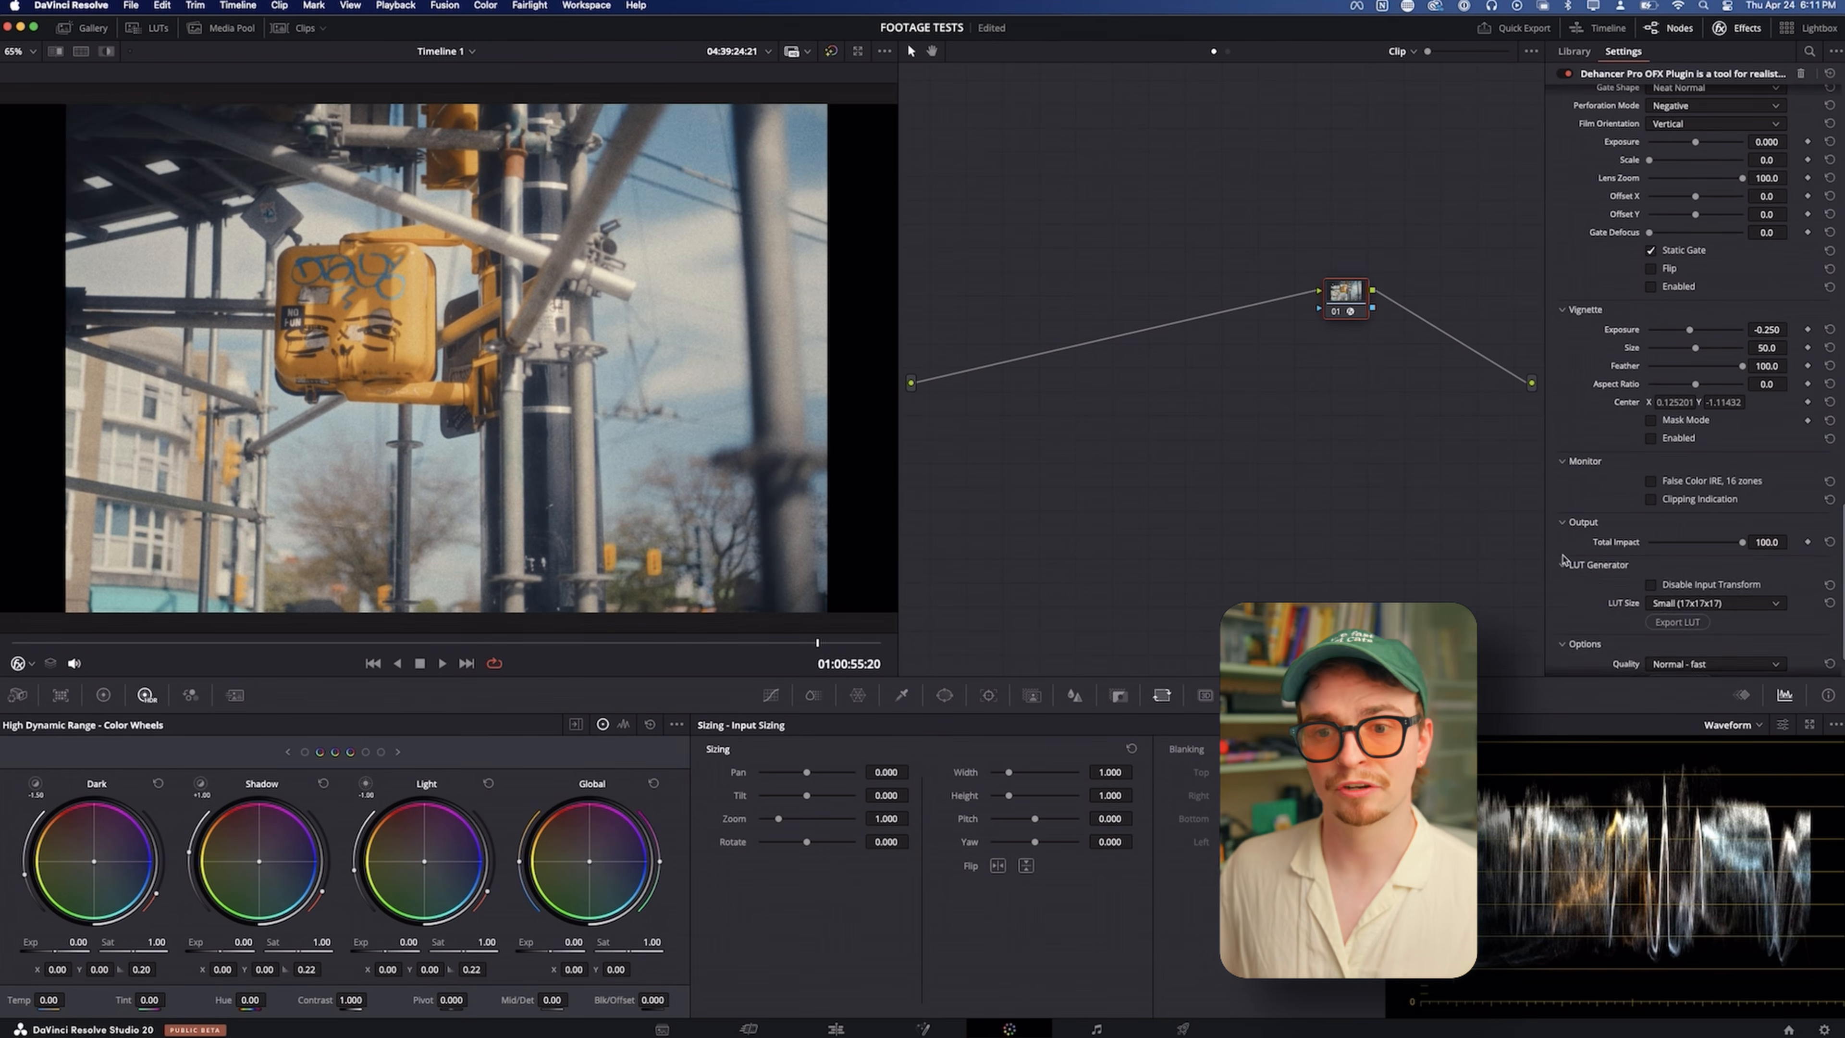
click(1565, 564)
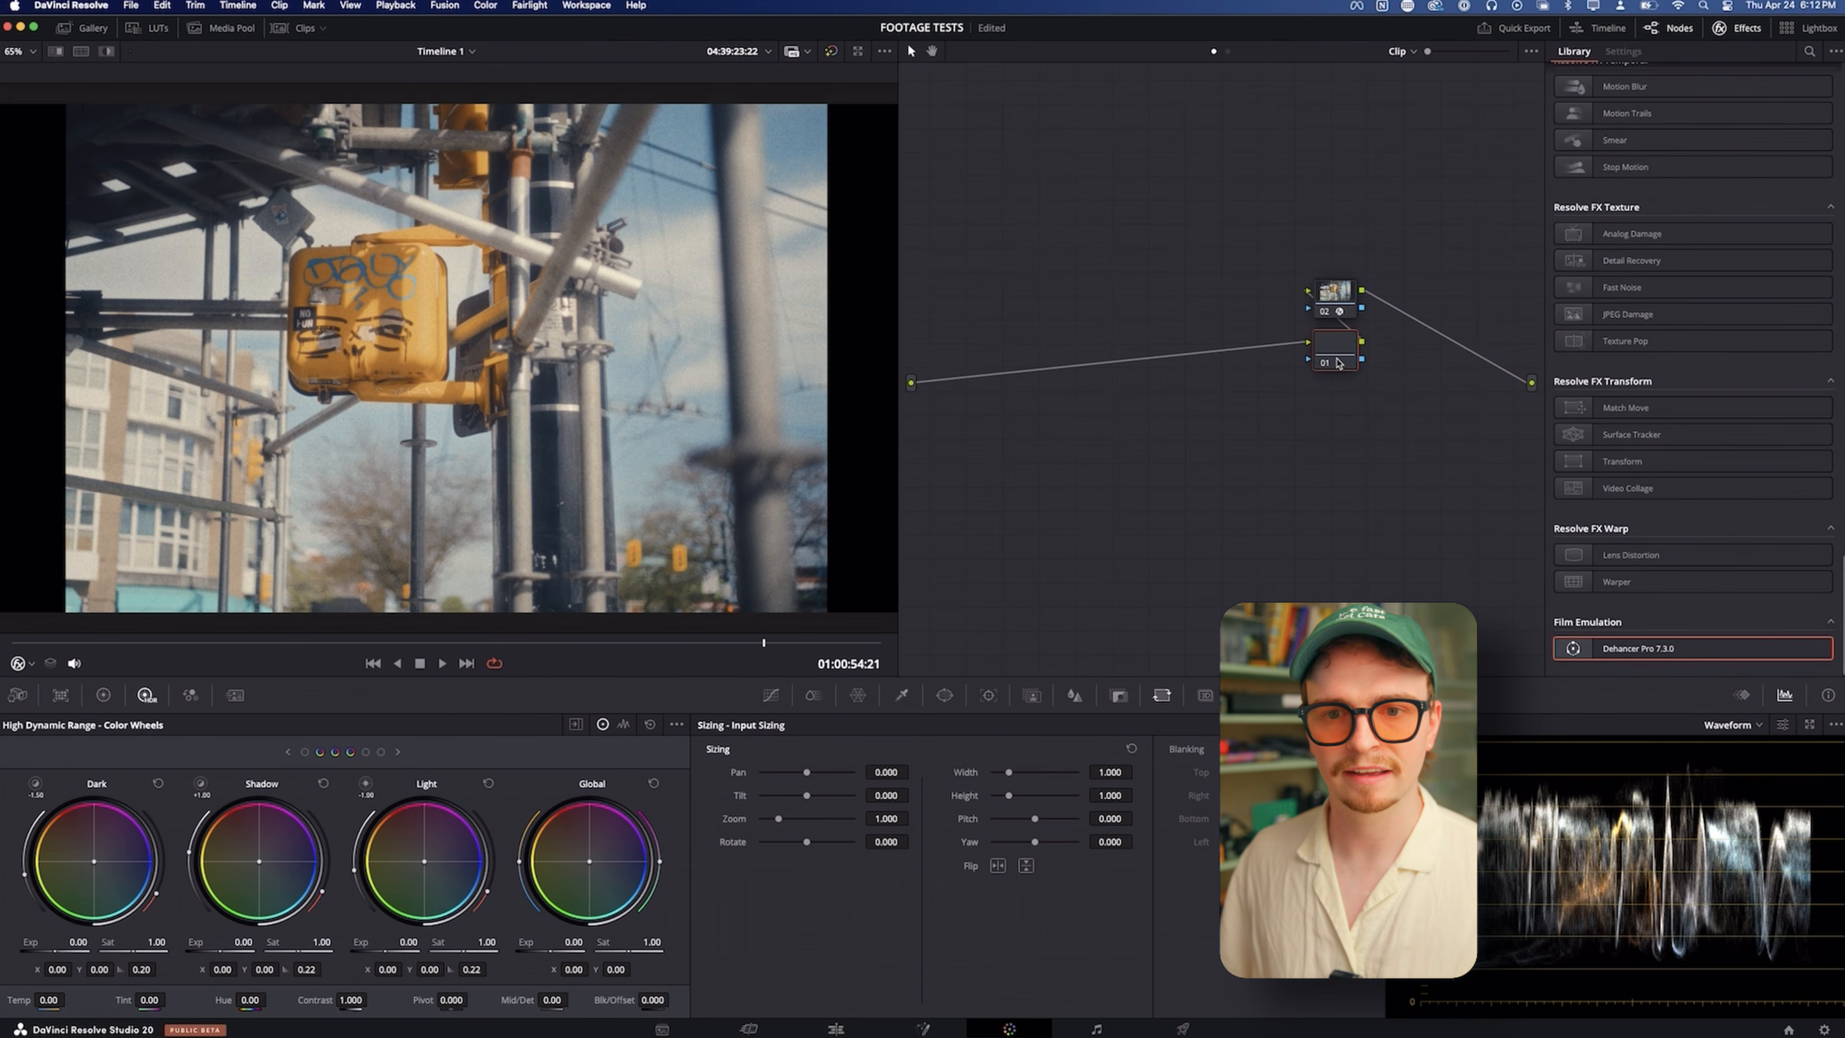
Add a serial node before the Dehancer node and set its ColorSlice Density to 0.44
key(shift+s)
drag(1251, 320, 1241, 315)
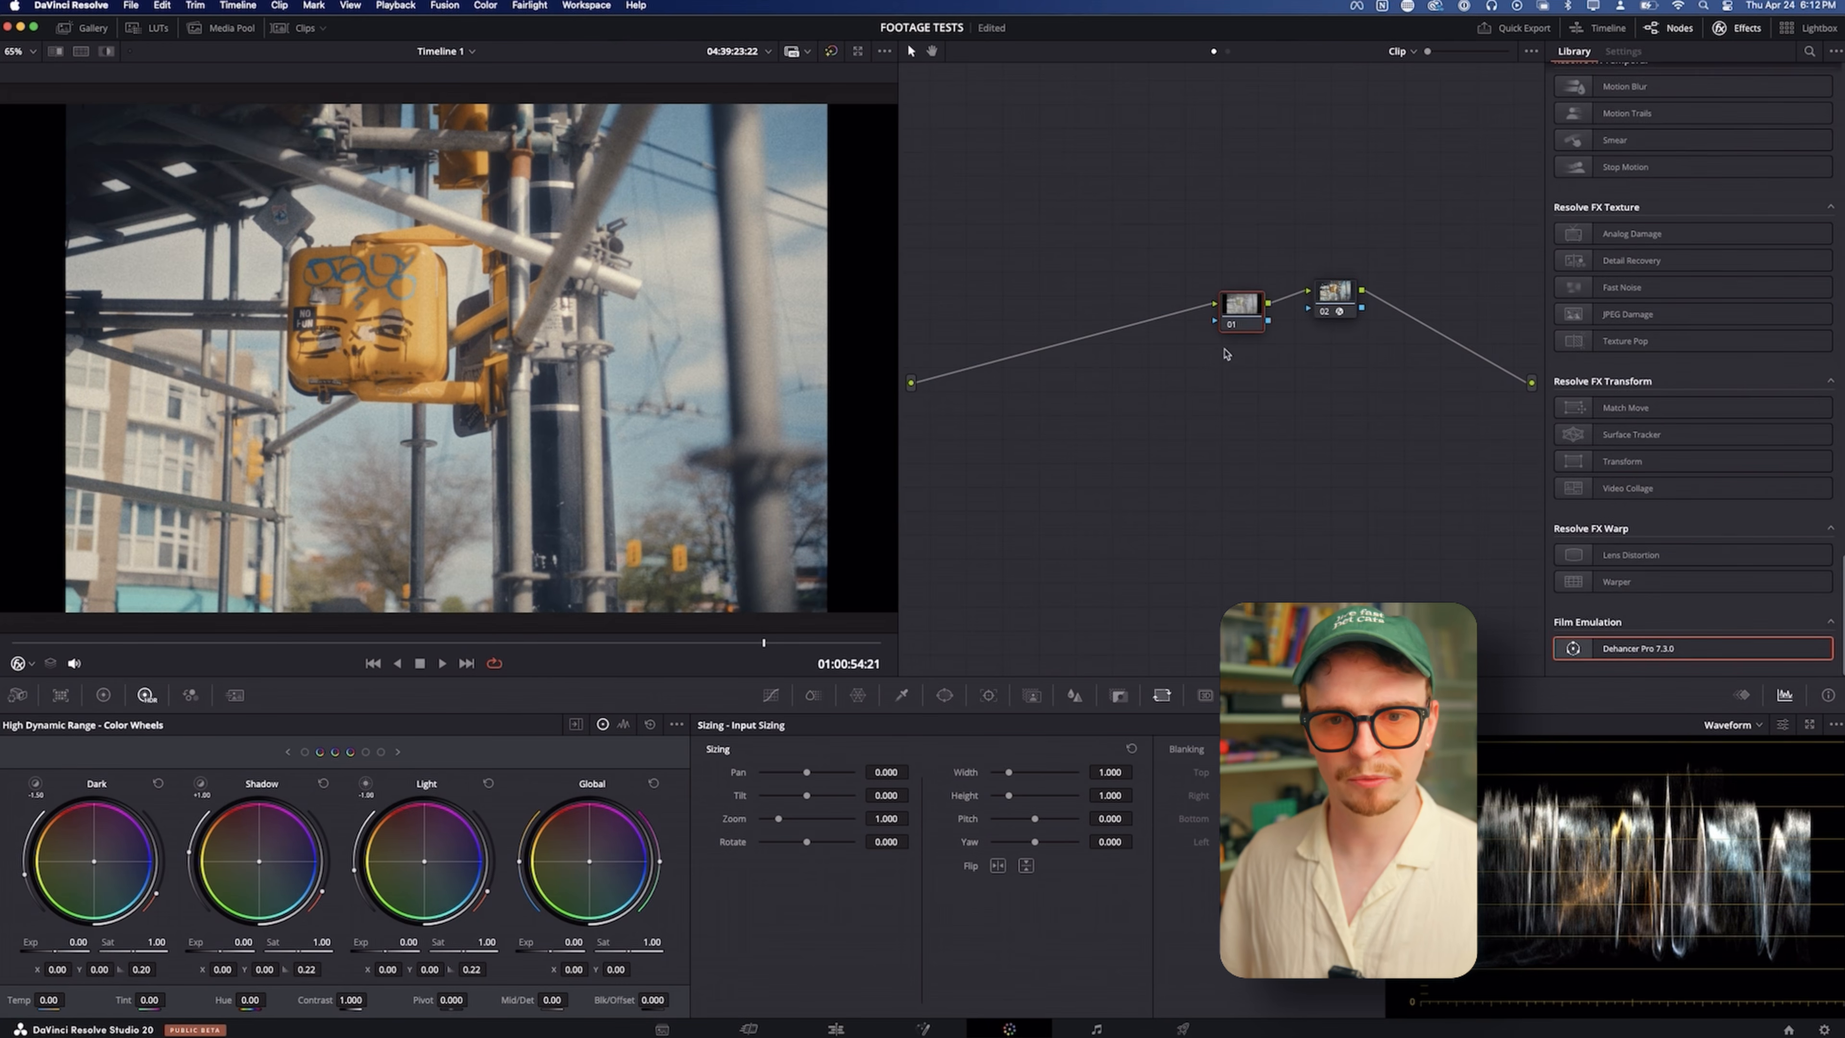
click(810, 696)
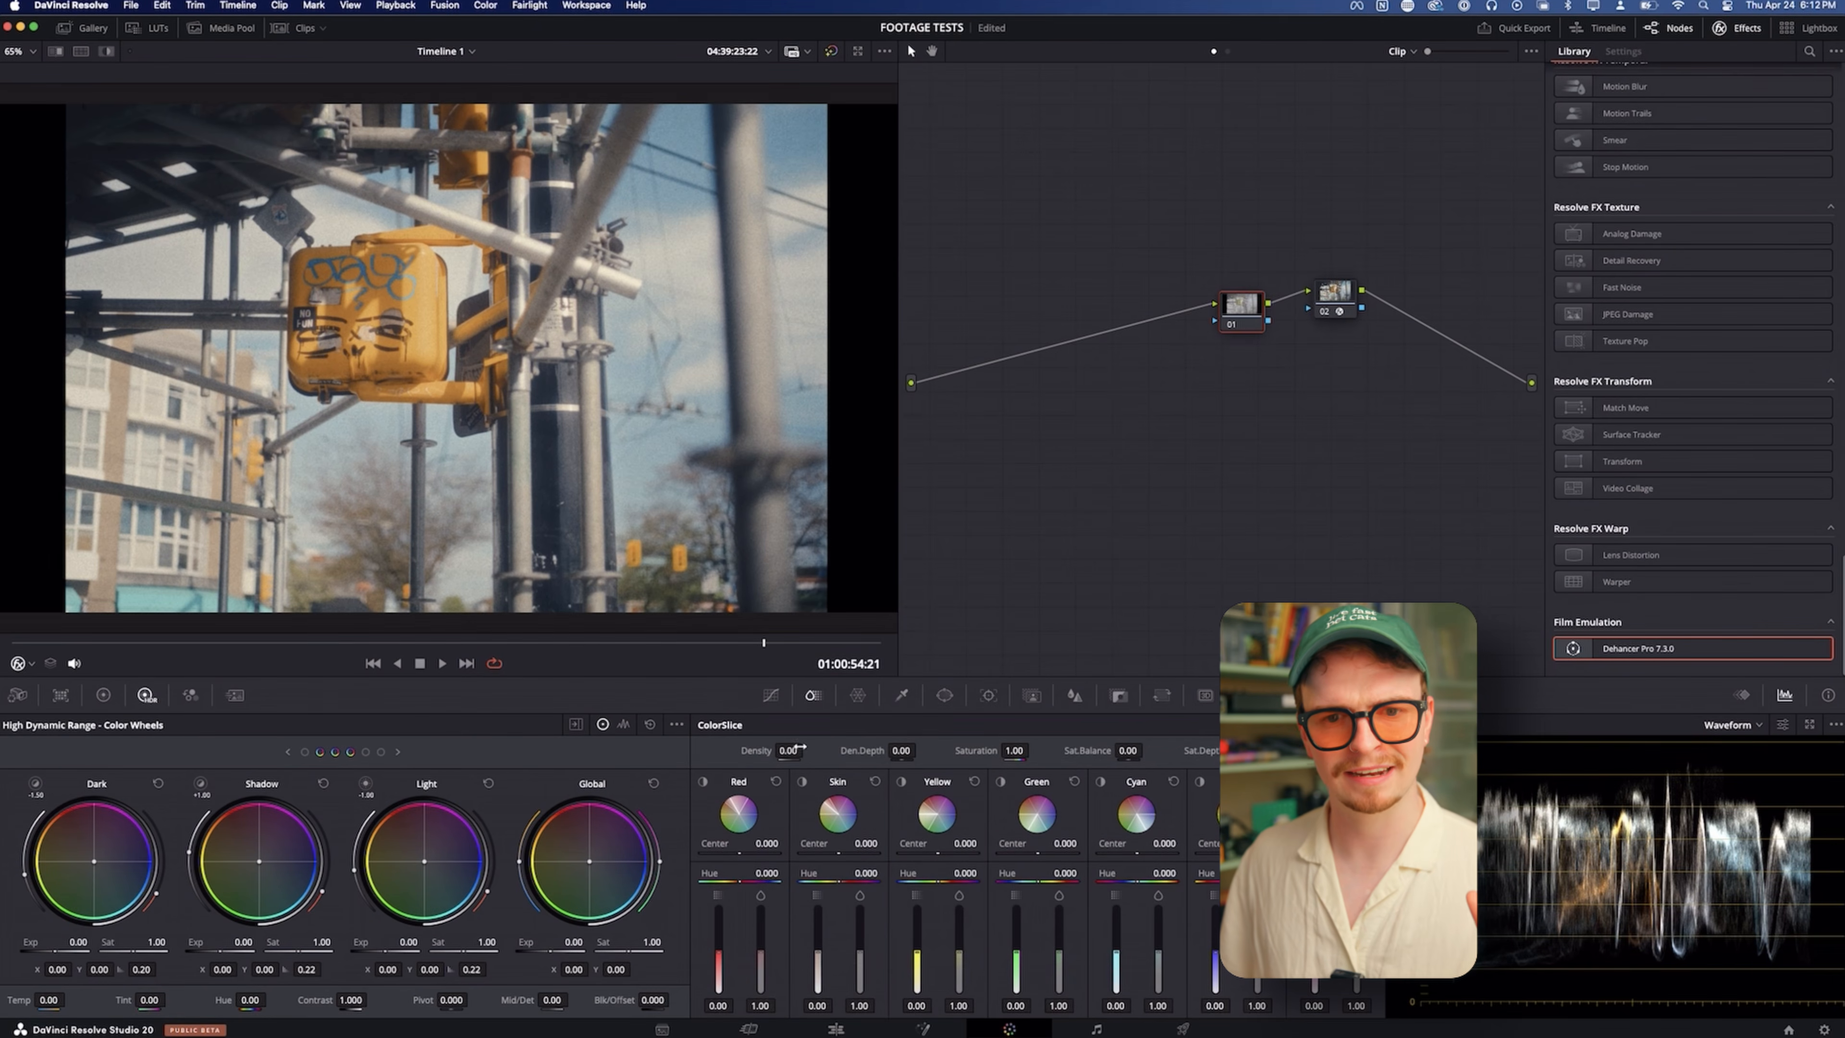
drag(788, 751, 825, 751)
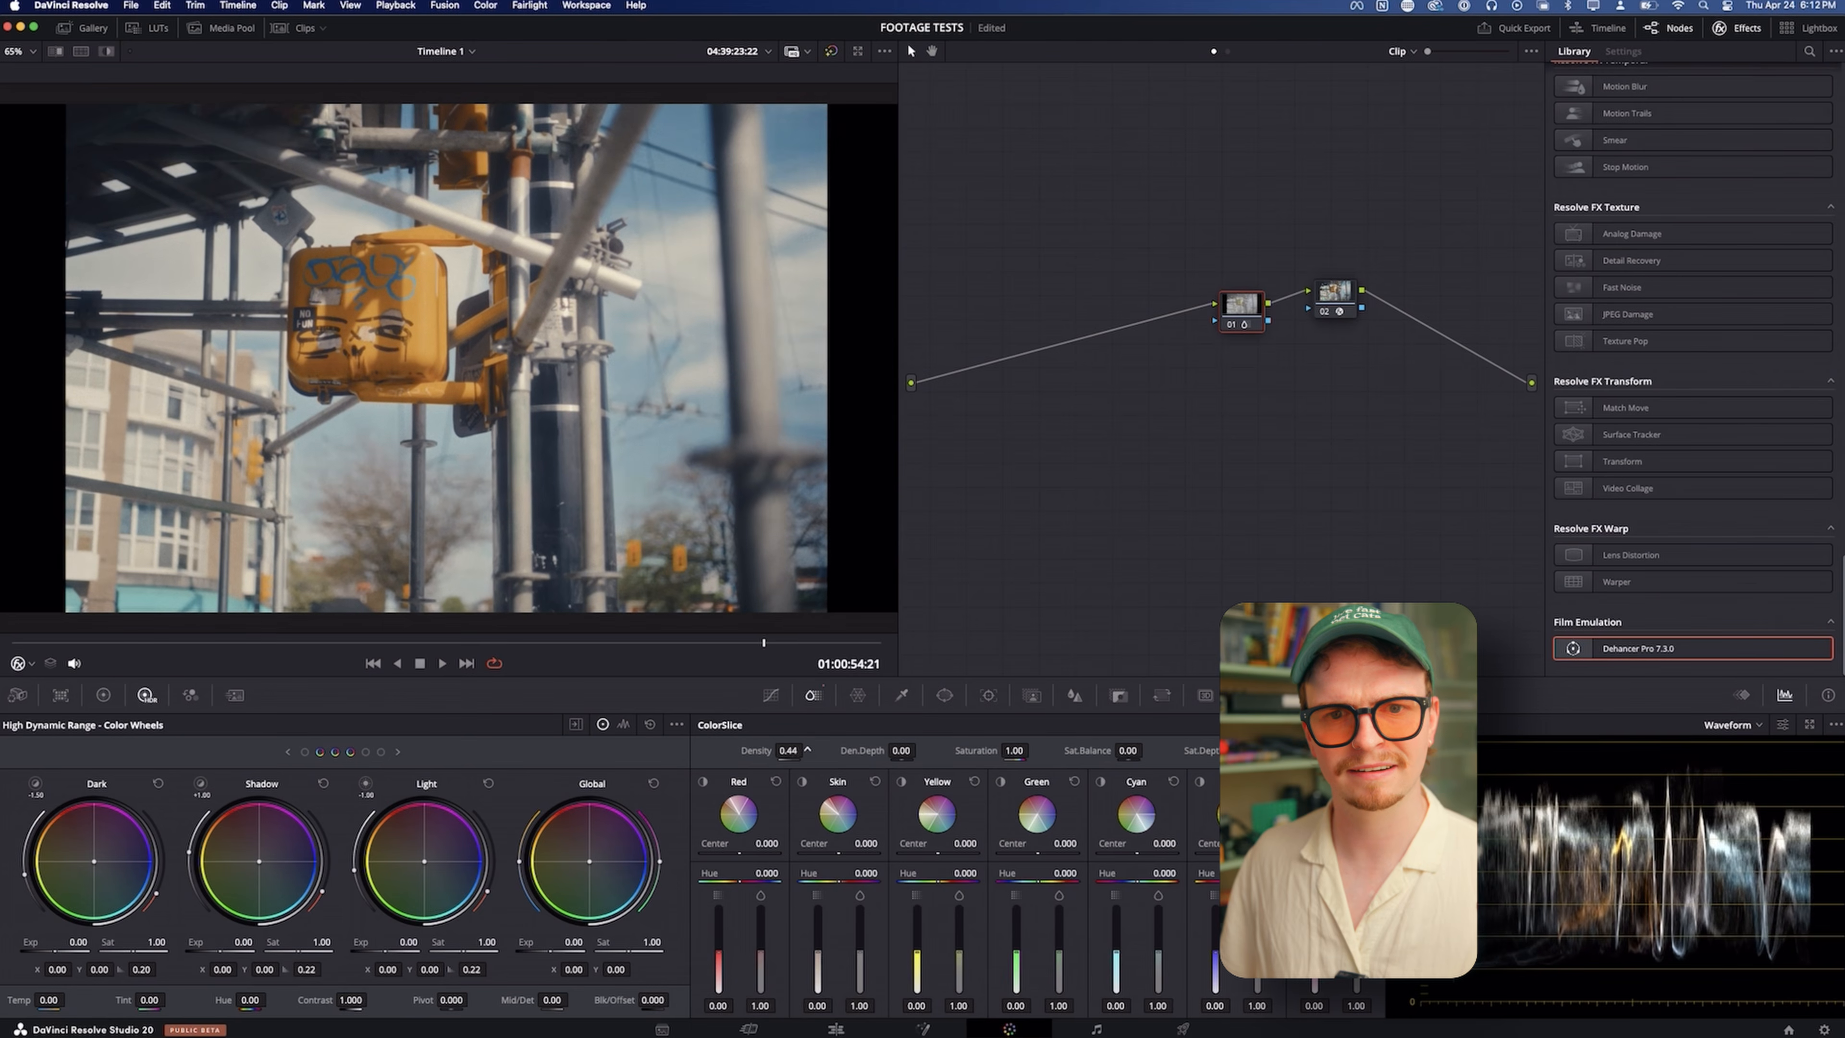